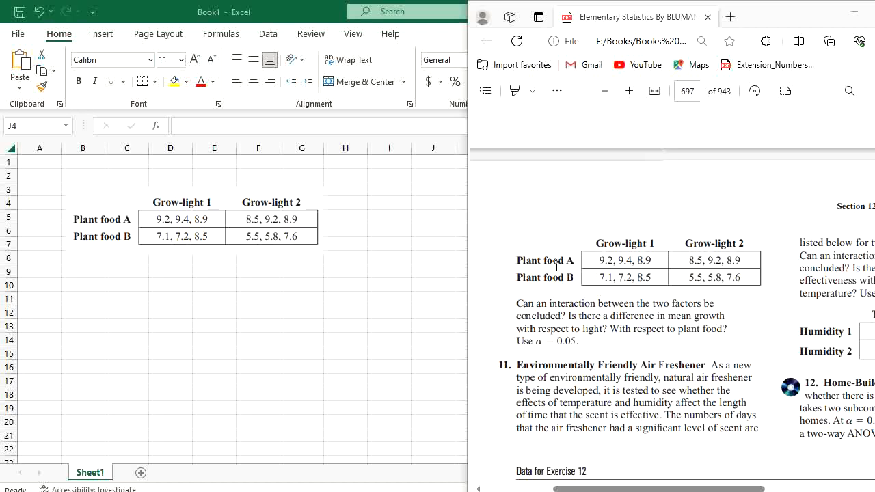
Move the plant food and grow-light table picture slightly up so it starts at row 2
left_click(199, 273)
left_click(195, 229)
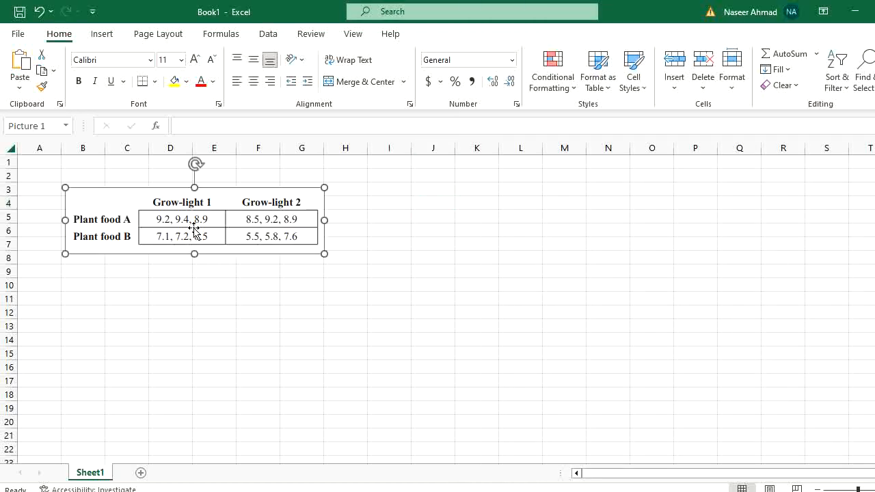
left_click_drag(205, 231, 202, 209)
Enter the column headings A1 in cell I4 and A2 in cell J4
left_click(404, 204)
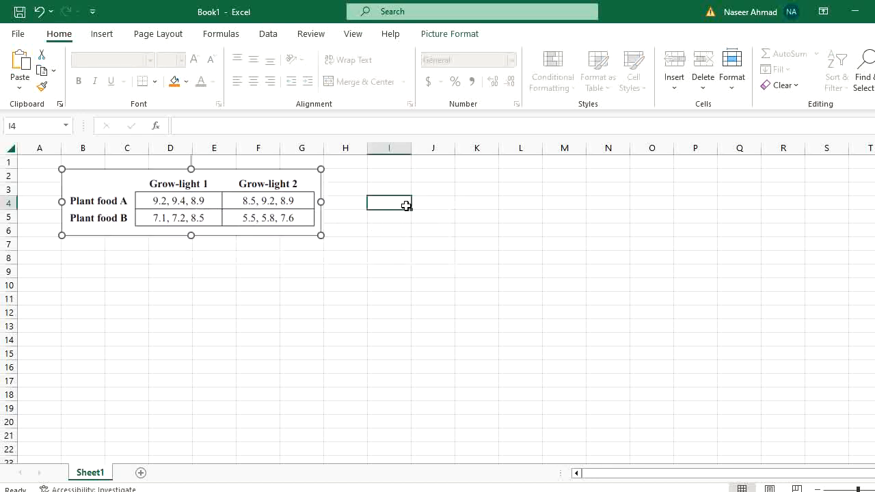
type("A1")
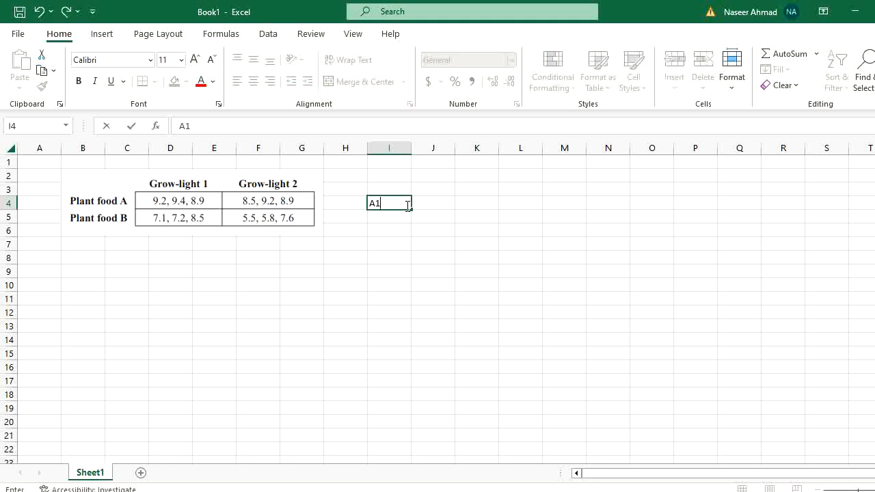
key("Tab")
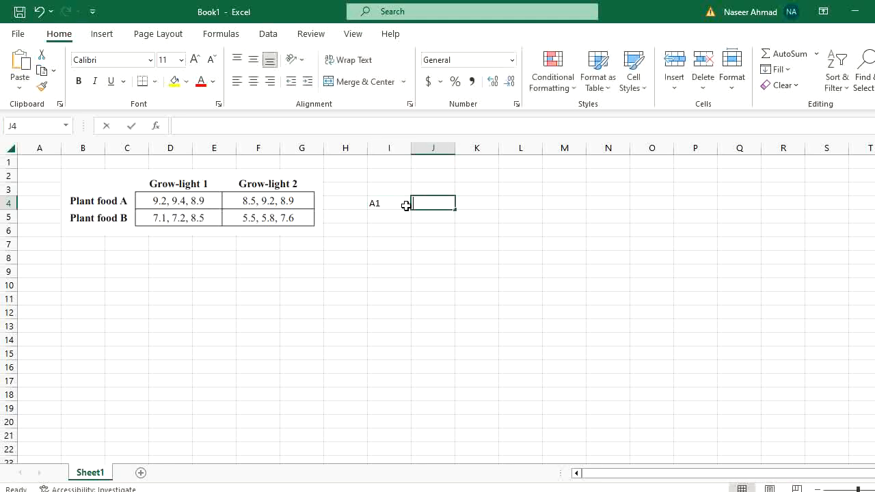
type("Z")
type("2")
key("Return")
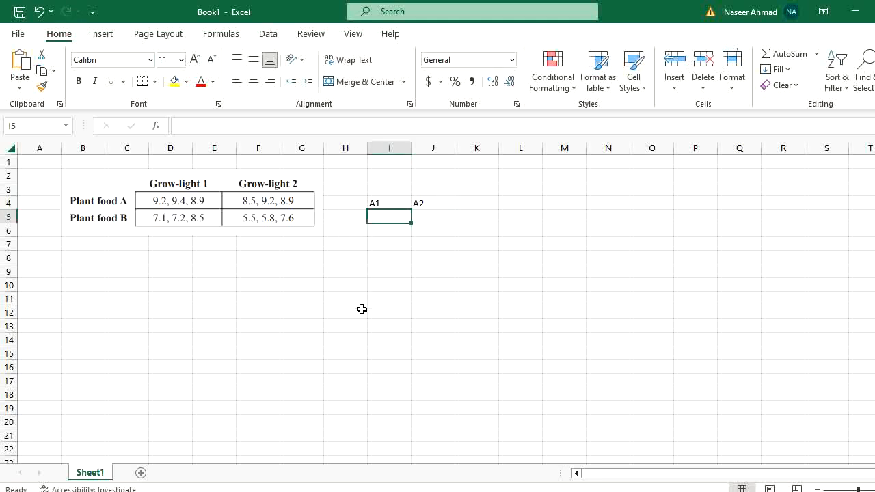
Enter the Plant food A, Grow-light 1 values 9.2, 9.4 and 8.9 in cells I5 to I7
type("9")
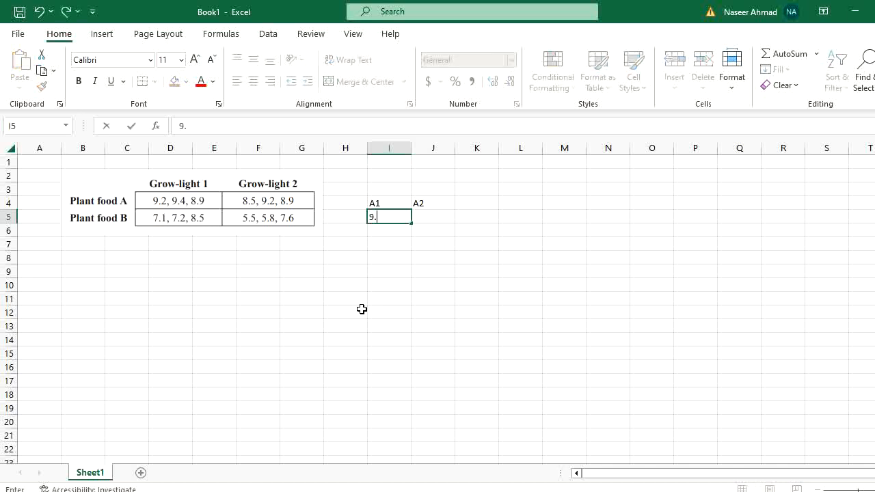
type(".2")
key("Return")
type("9")
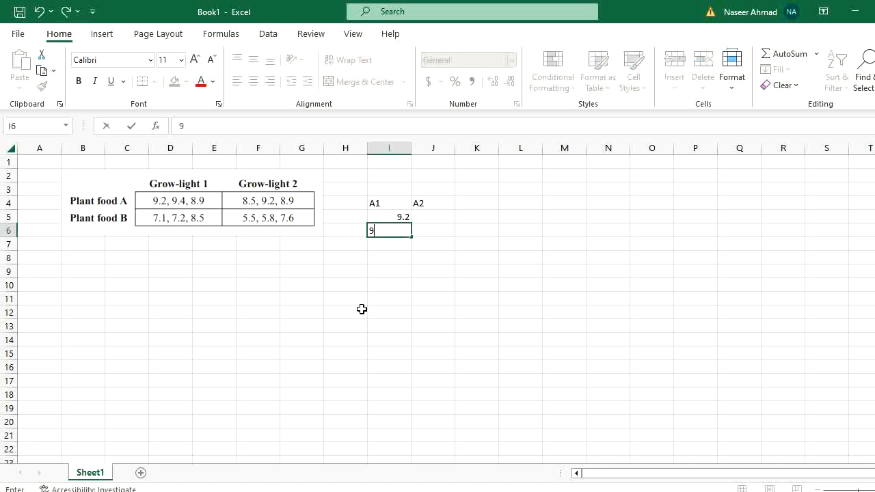
type(".4")
key("Return")
type("8.9")
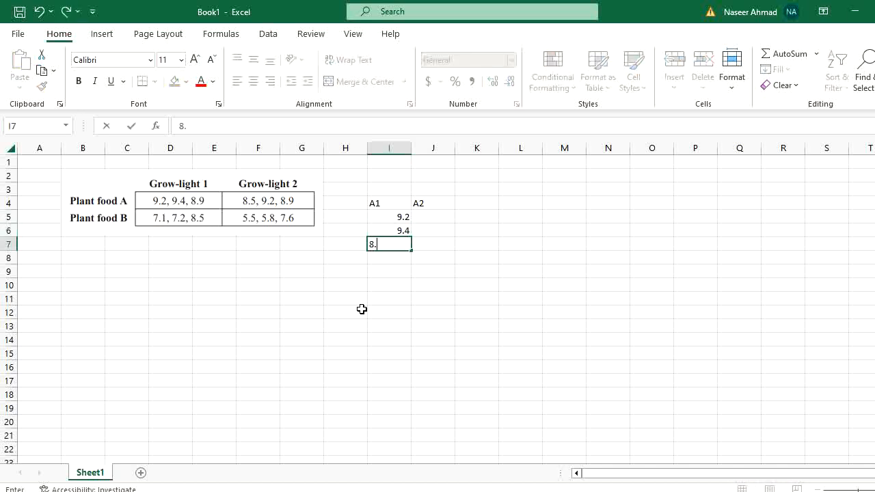
key("Return")
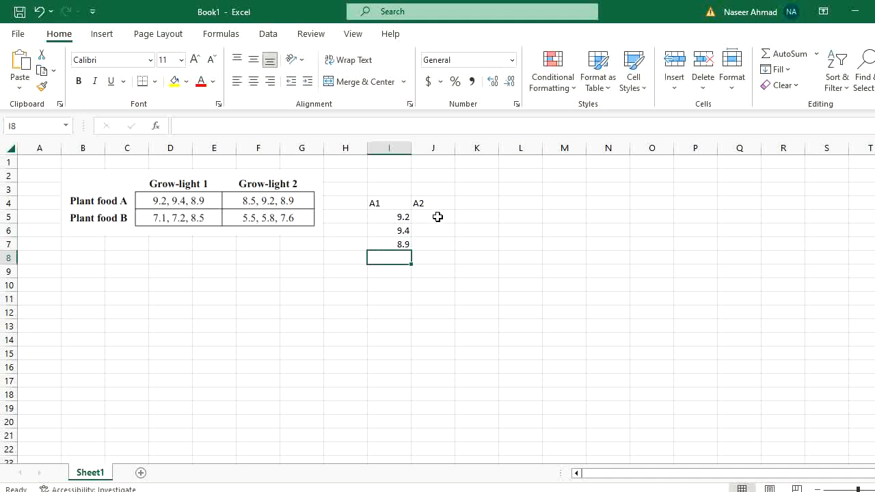
Enter the Plant food B, Grow-light 1 values 7.1, 7.2 and 8.5 in cells I8 to I10
left_click(438, 216)
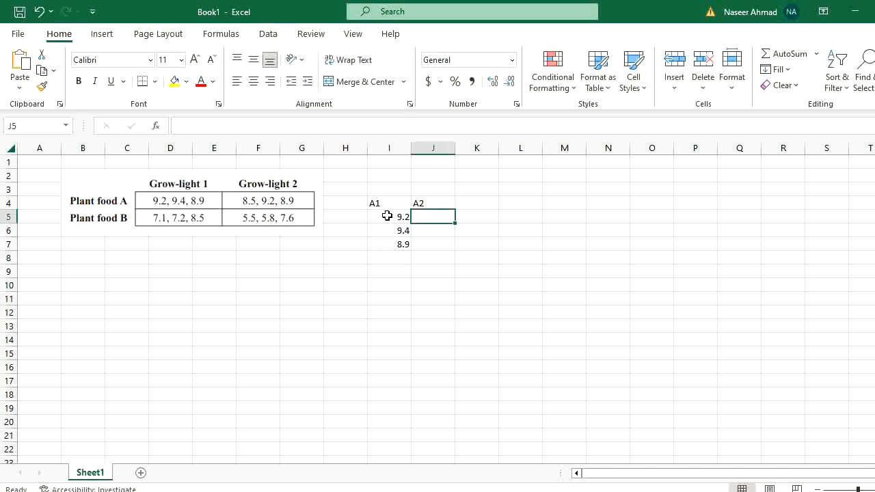
left_click(396, 258)
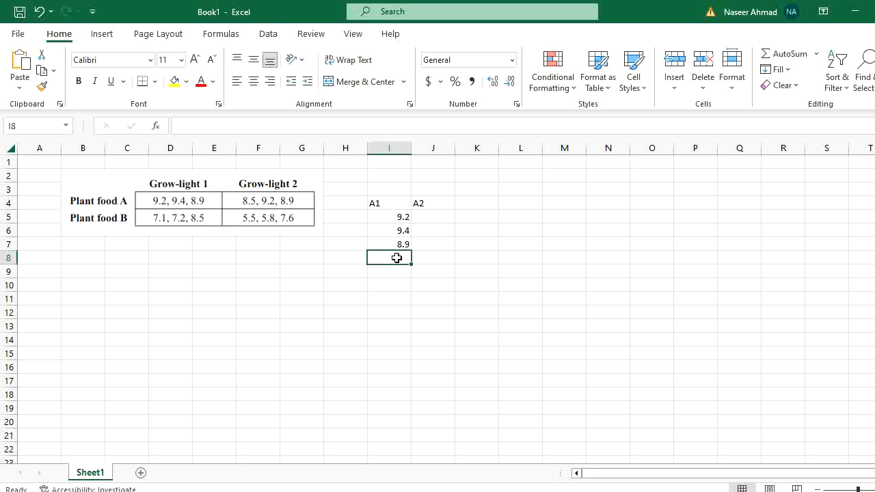
type("7.1")
key("Return")
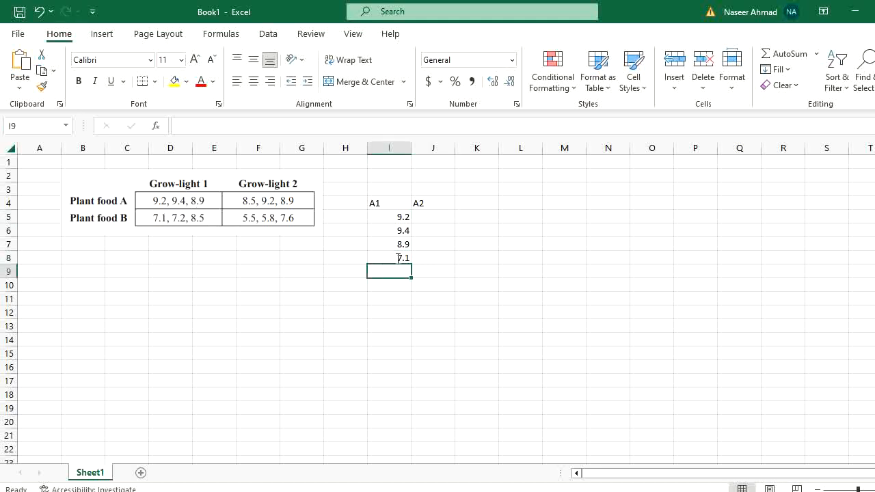
type("7.2")
key("Return")
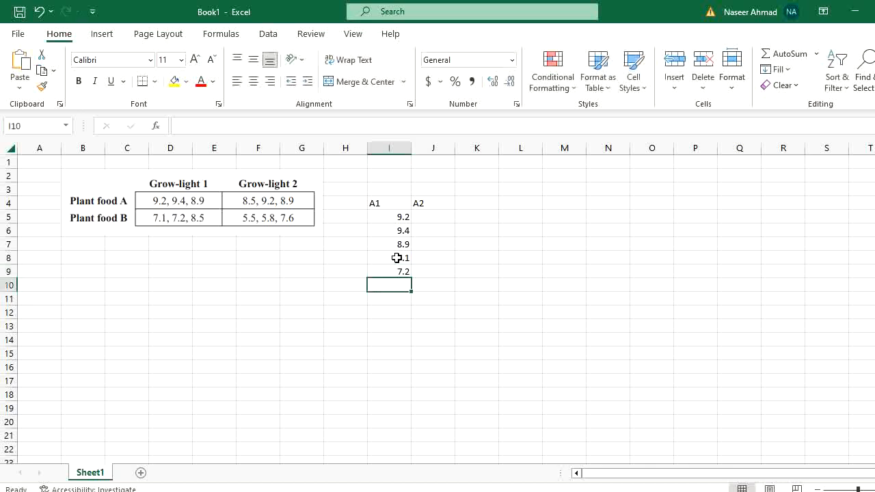
type("8")
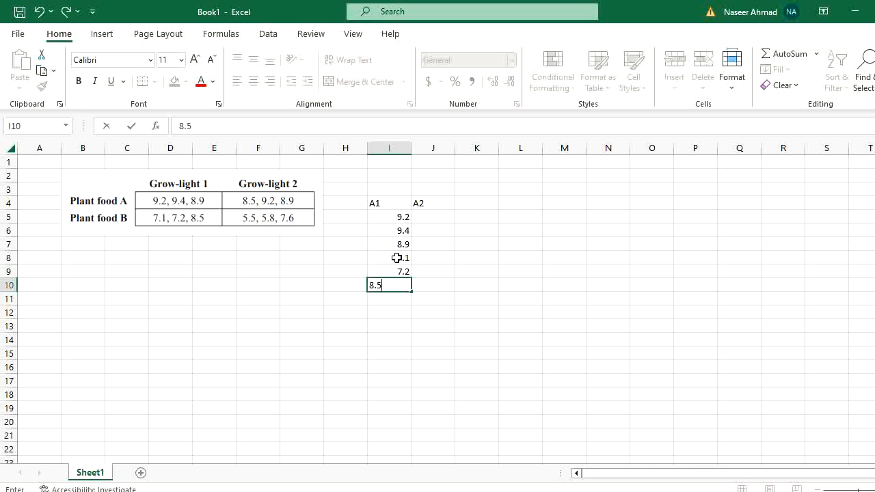
type(".5")
key("Return")
Enter the Plant food A, Grow-light 2 values 8.5, 9.2 and 8.9 in cells J5 to J7
left_click(428, 221)
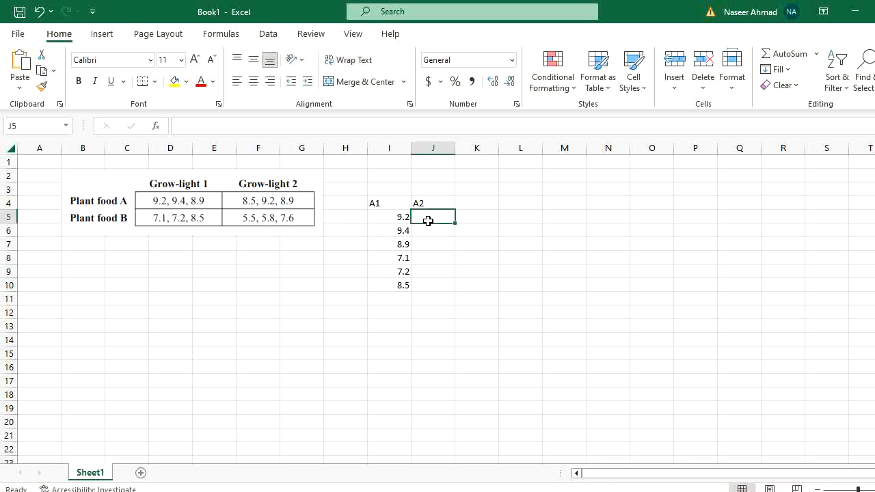
type("8.5")
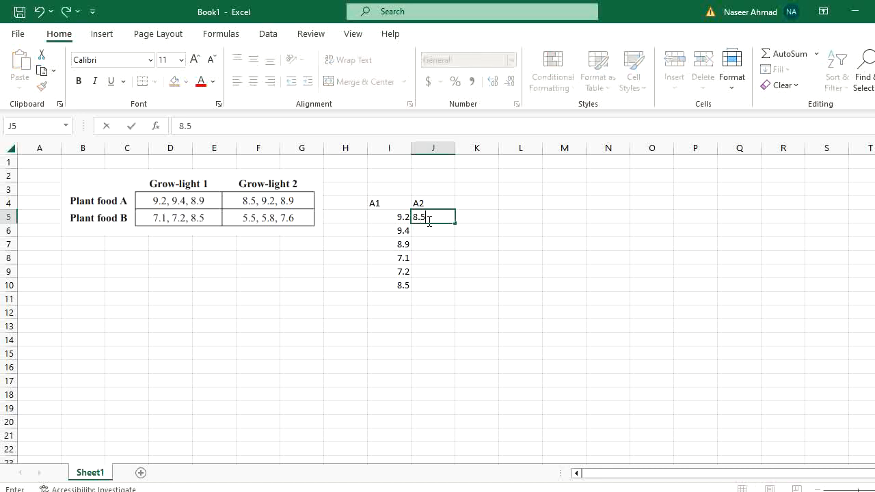
key("Return")
type("9.2")
key("Return")
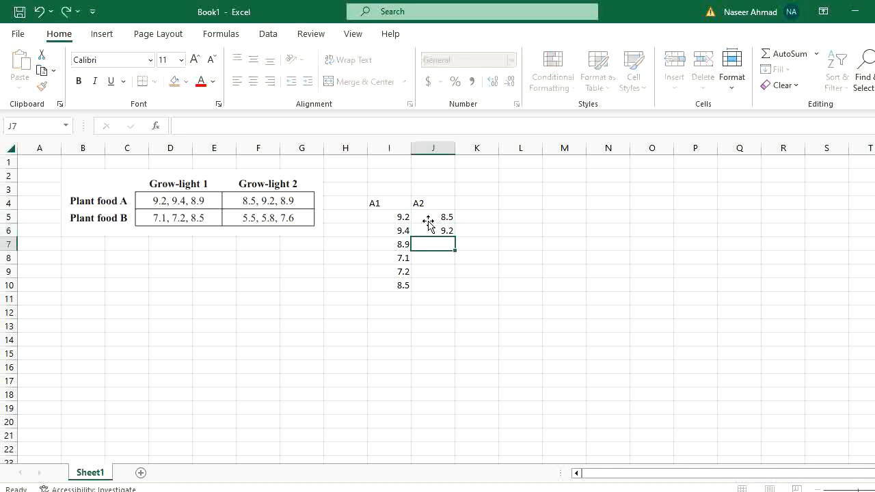
type("8.9")
key("Return")
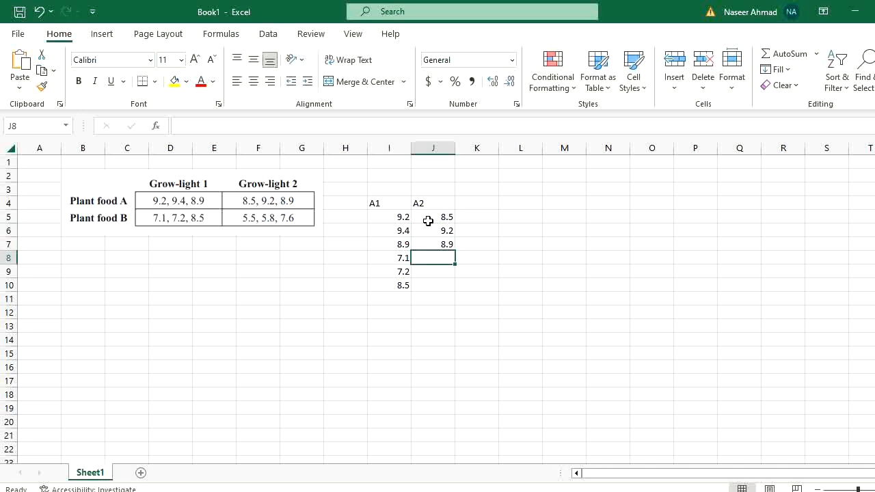
Enter the Plant food B, Grow-light 2 values 5.5, 5.8 and 7.6 in cells J8 to J10
type("5.5")
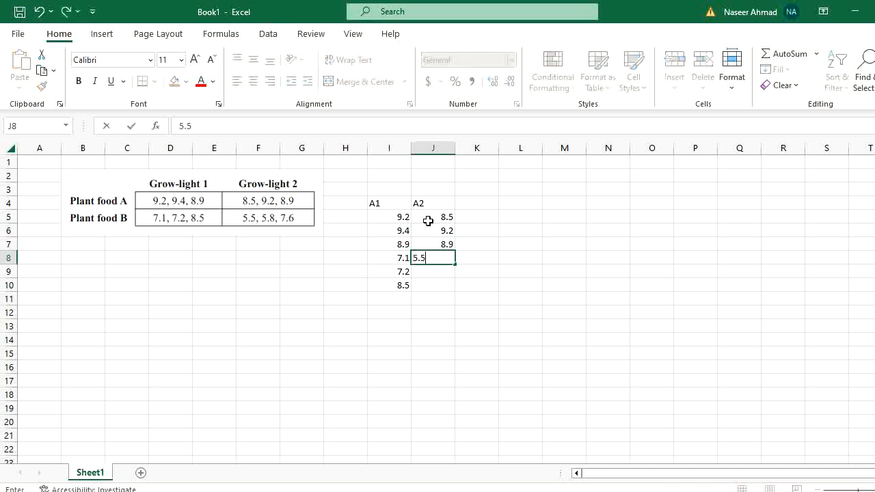
key("Return")
type("5.8")
key("Return")
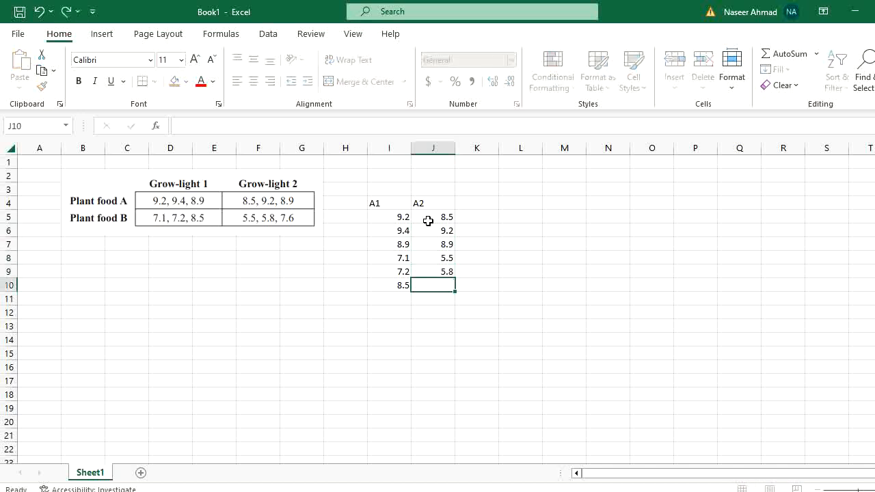
type("7.6")
key("Return")
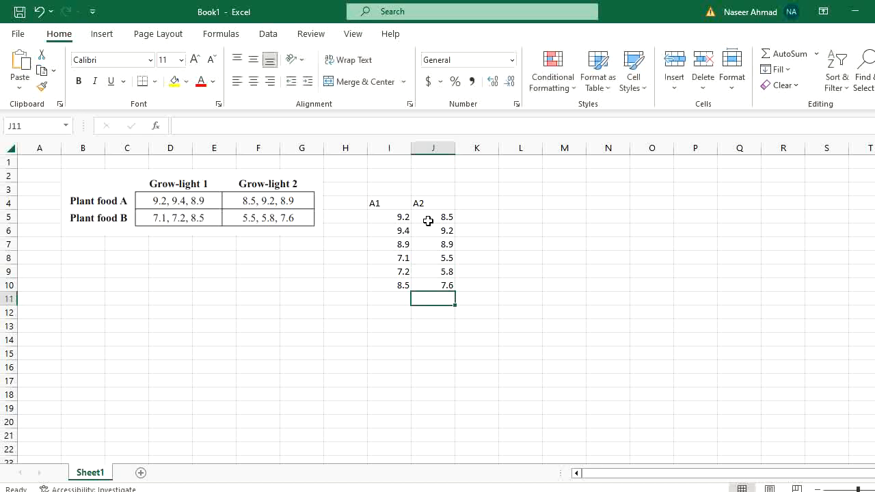
Merge and center cells H5:H7, and do the same for cells H8:H10
left_click_drag(344, 221, 345, 242)
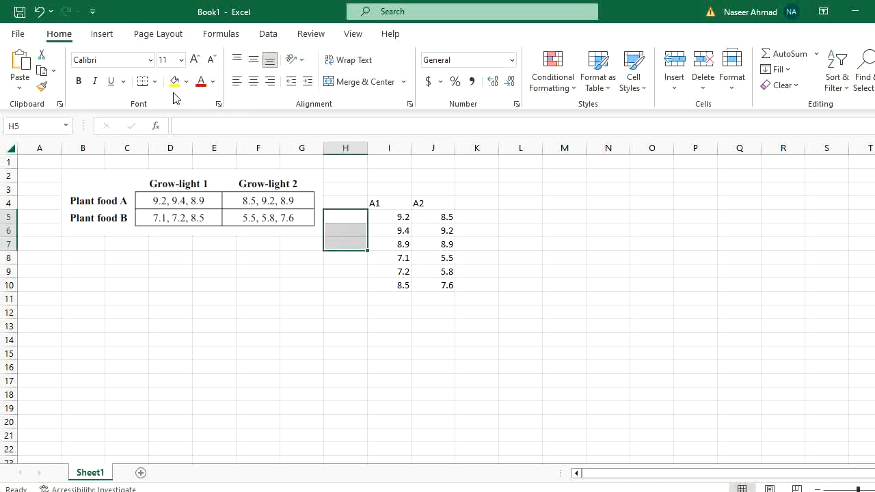
left_click(362, 82)
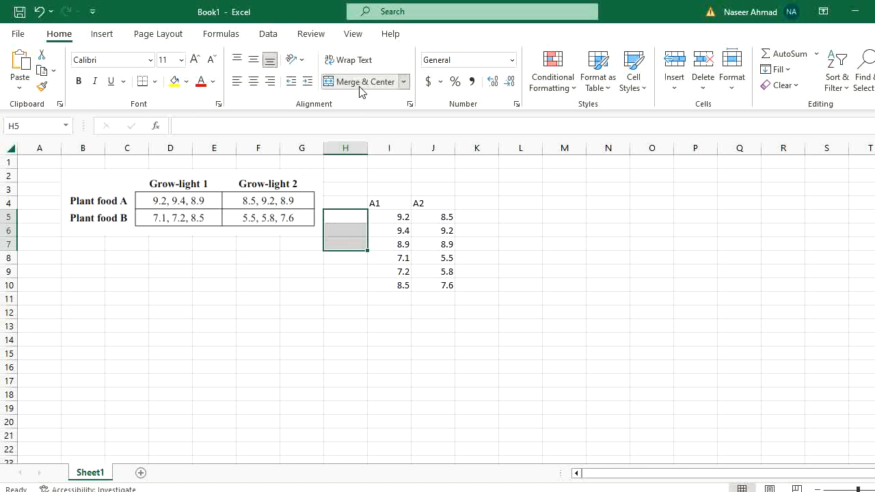
left_click(343, 257)
left_click_drag(344, 257, 344, 286)
left_click(362, 83)
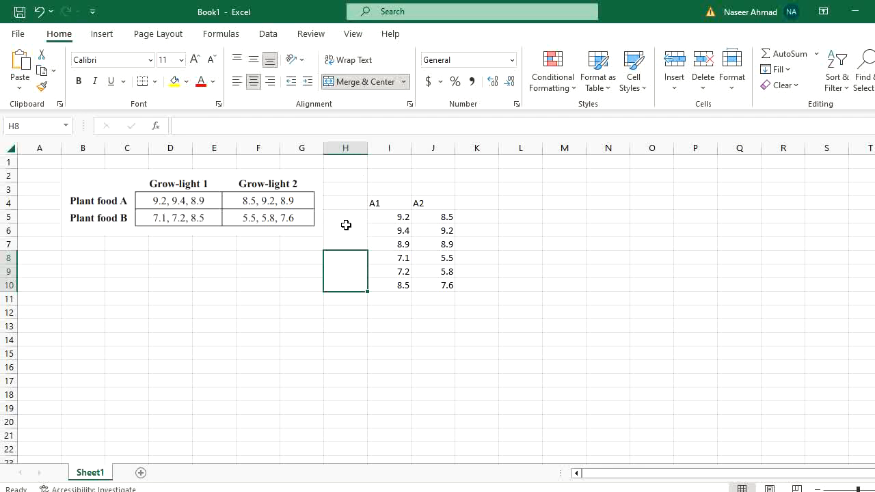
Enter the row labels B1 in merged cell H5:H7 and B2 in merged cell H8:H10
left_click(346, 225)
type("B1")
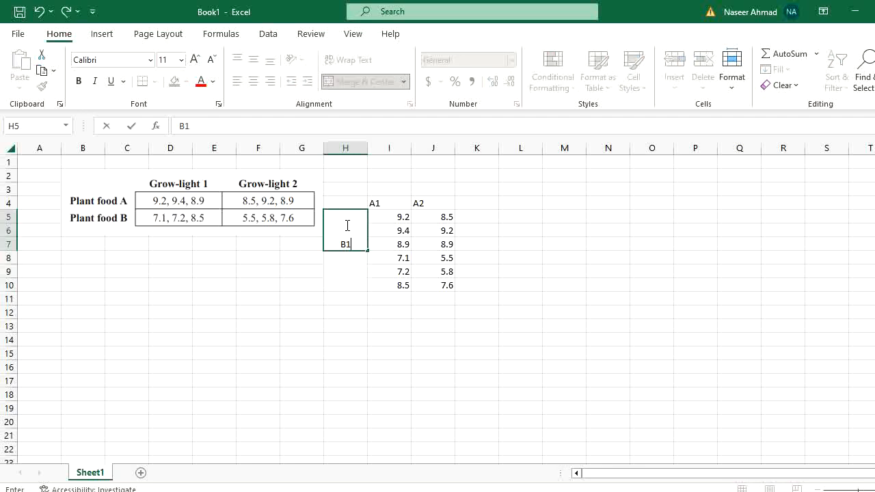
key("Return")
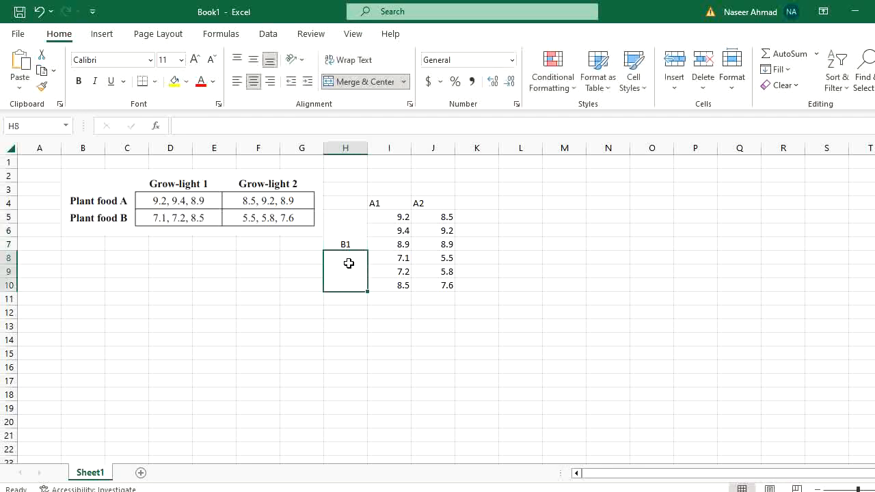
type("B2")
key("Return")
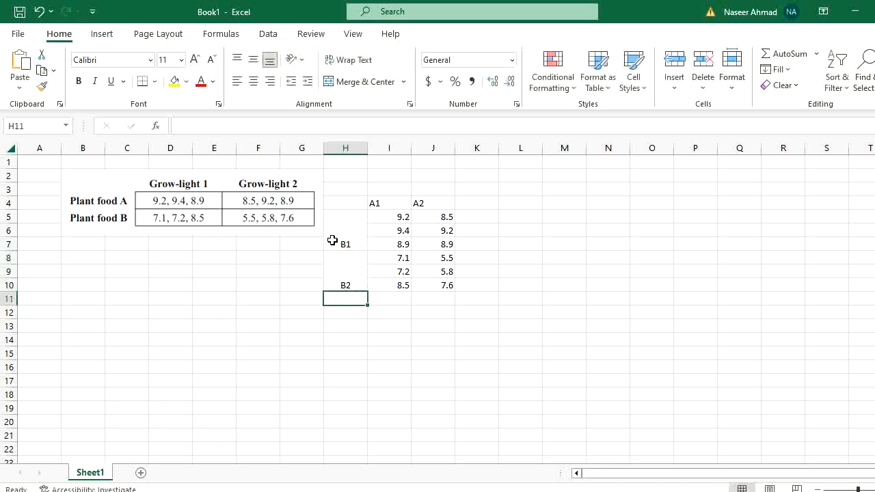
Set the vertical text alignment of the B1 and B2 row label cells to Center
left_click_drag(342, 230, 342, 270)
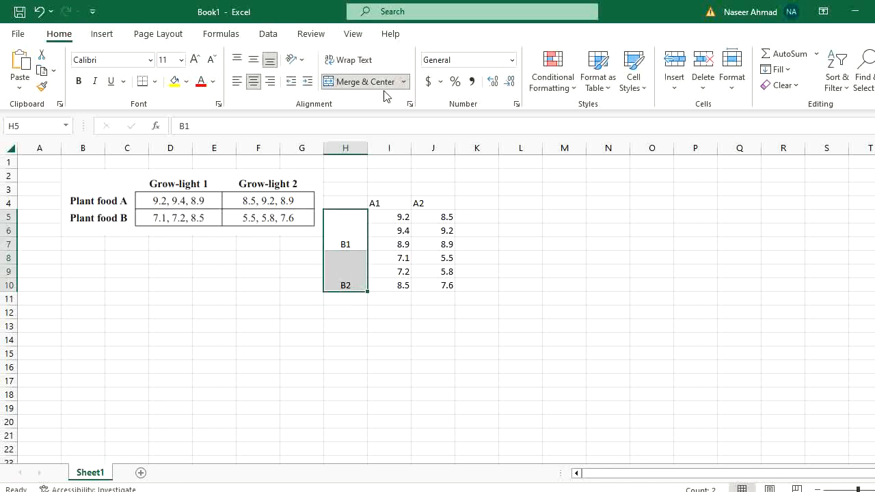
right_click(344, 236)
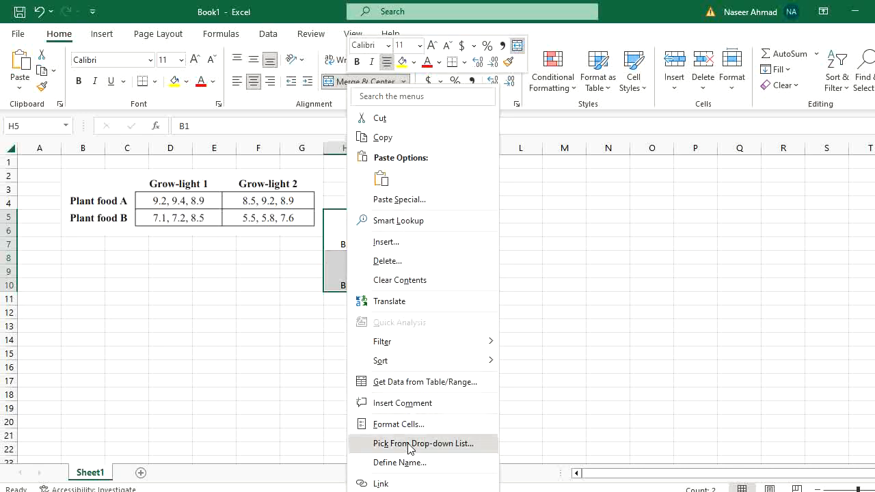
left_click(408, 424)
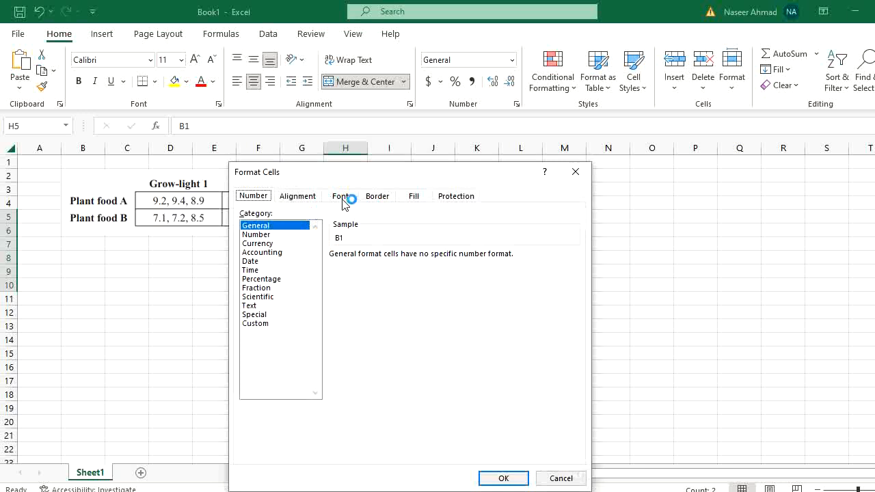
left_click(310, 197)
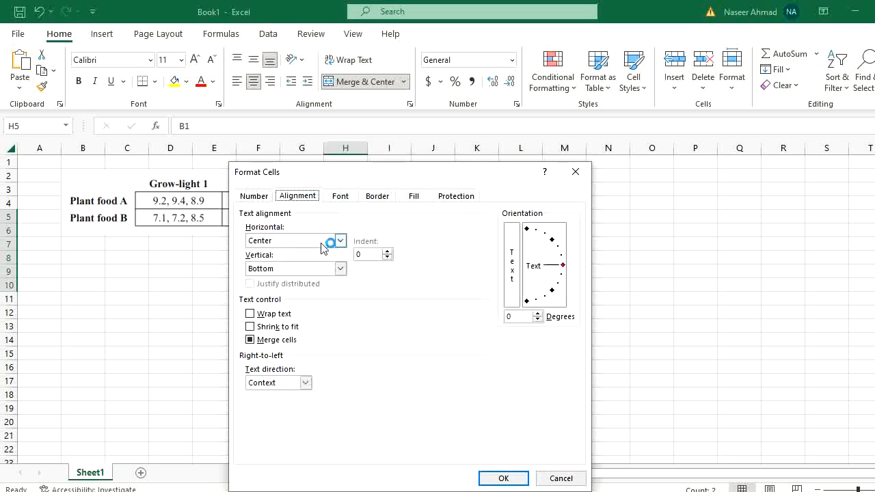
left_click(293, 272)
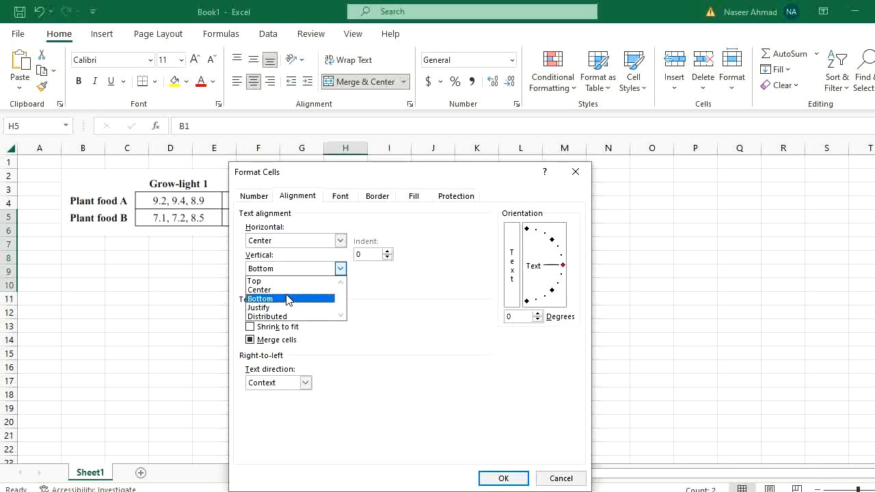
left_click(287, 290)
left_click(504, 477)
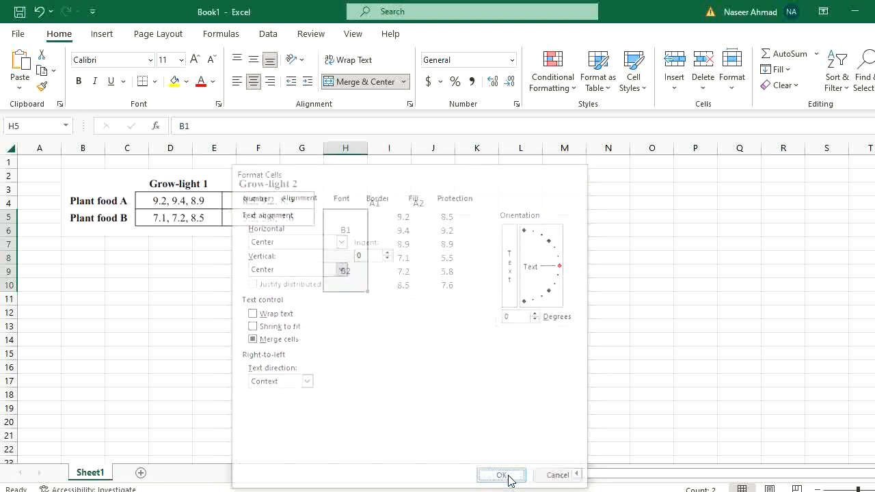
left_click(560, 338)
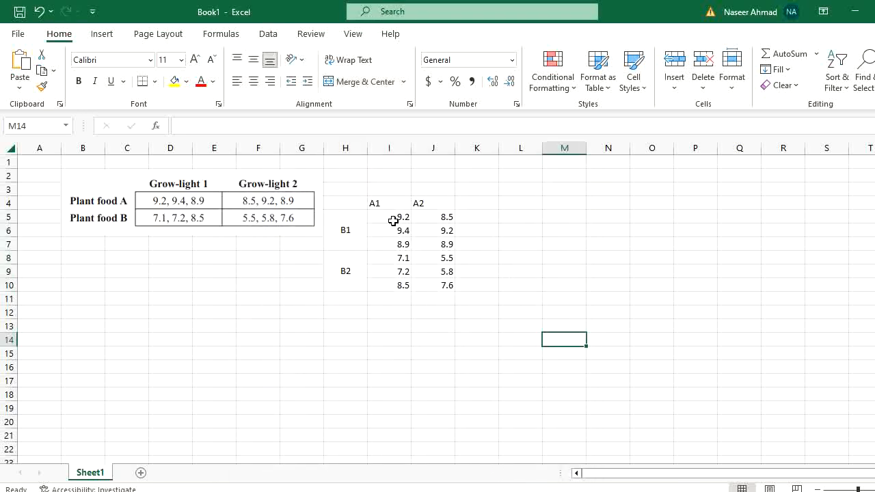
Sum the A1 values I5:I10 in cell I11 and fill the formula across to J11 for the A2 total
left_click_drag(396, 218, 434, 282)
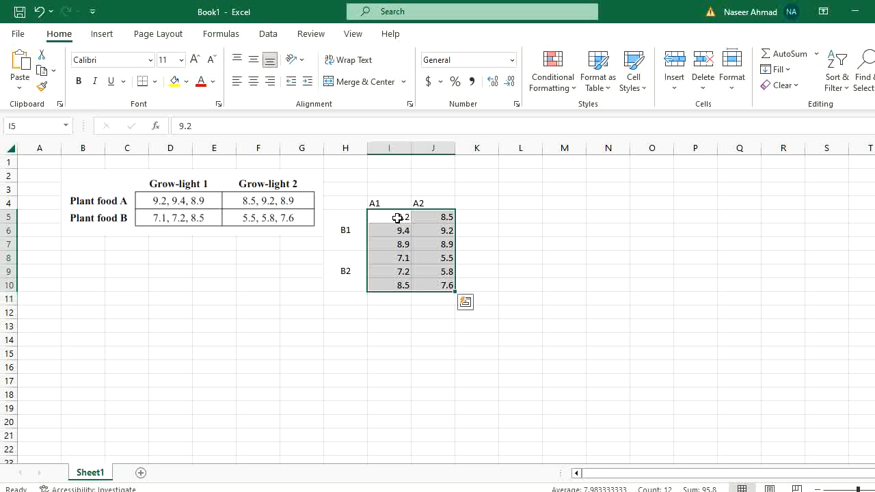
left_click_drag(397, 218, 401, 283)
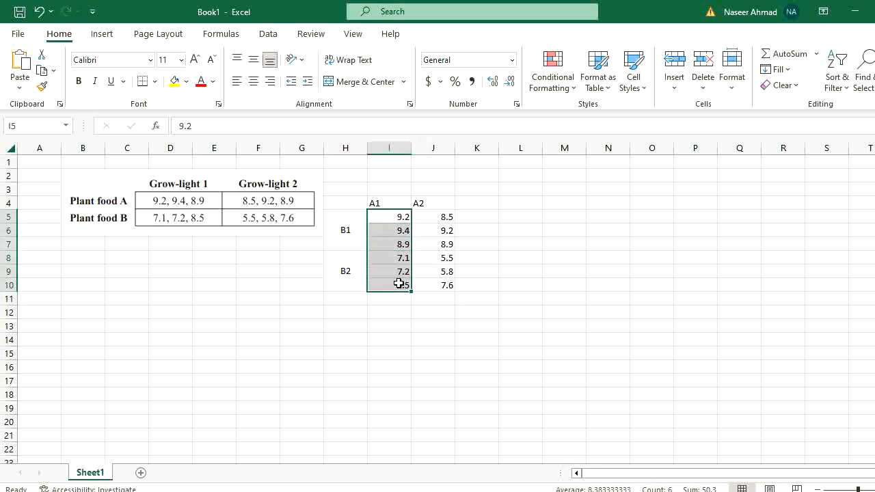
left_click(786, 54)
left_click(406, 298)
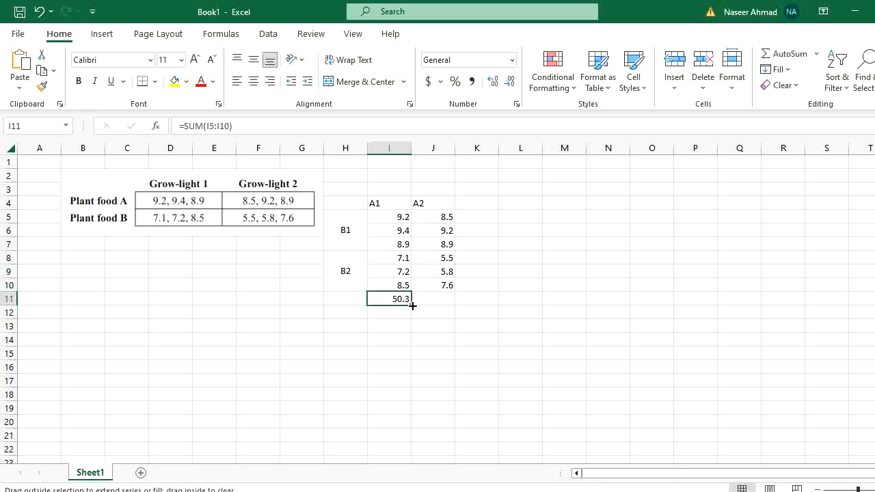
left_click_drag(412, 306, 455, 305)
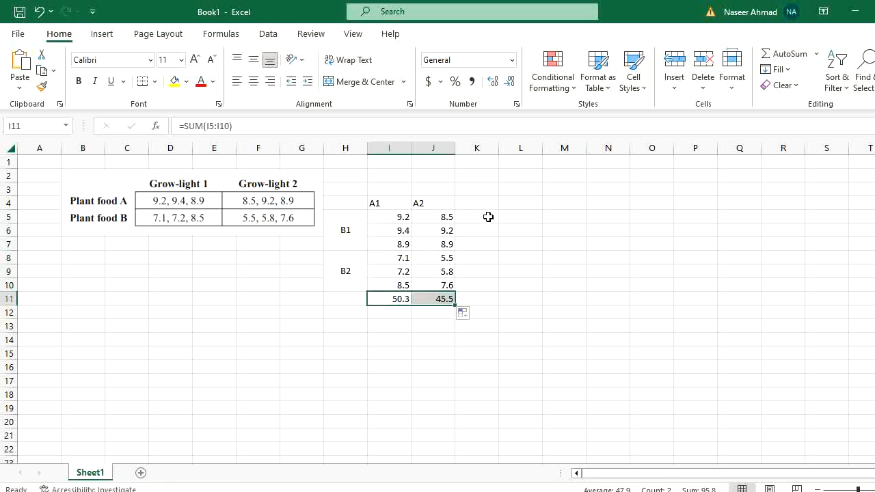
left_click(489, 216)
type("=sum(")
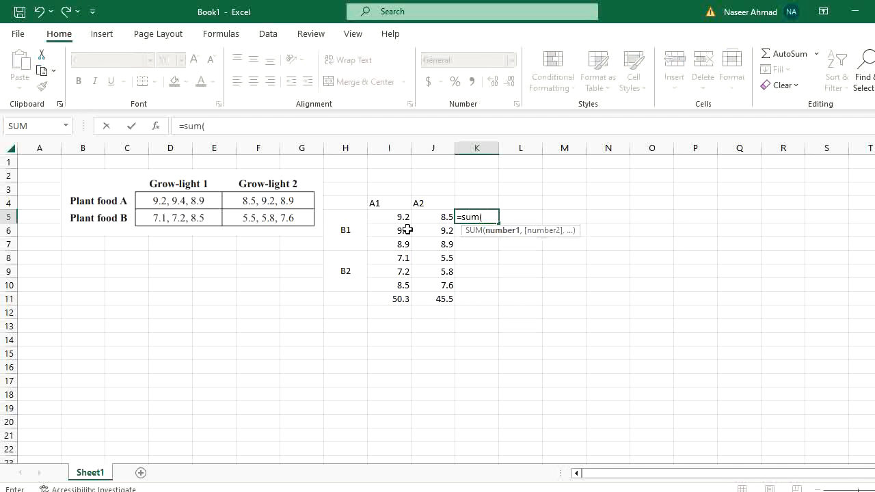
left_click_drag(402, 216, 438, 220)
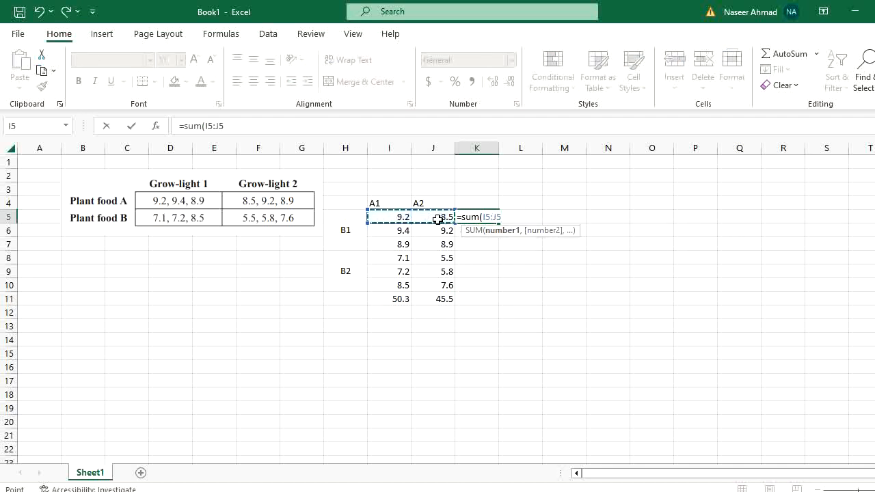
key("Return")
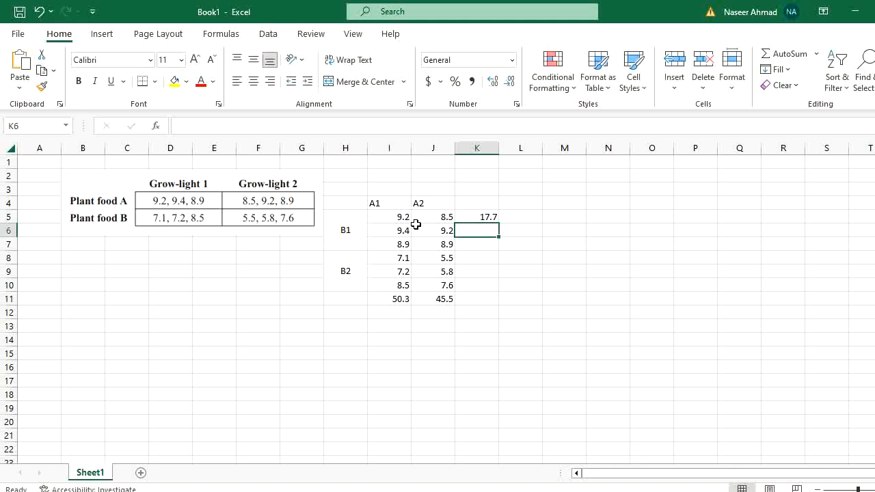
left_click(350, 230)
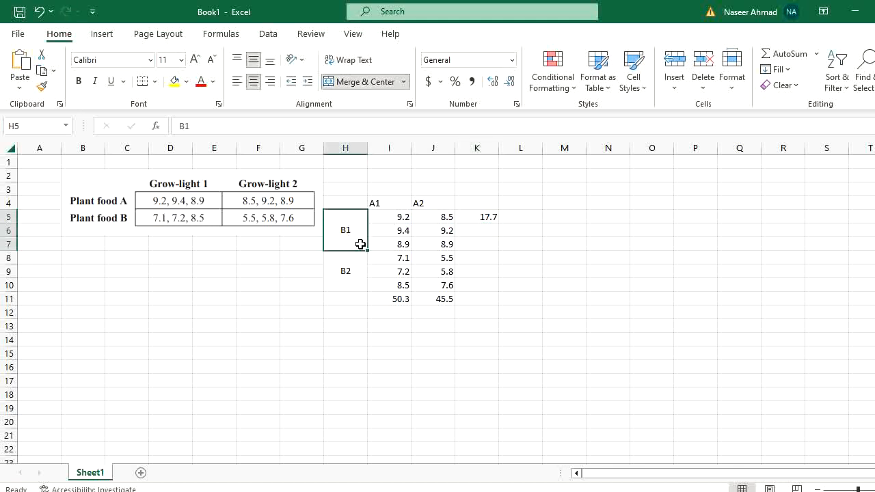
left_click(489, 217)
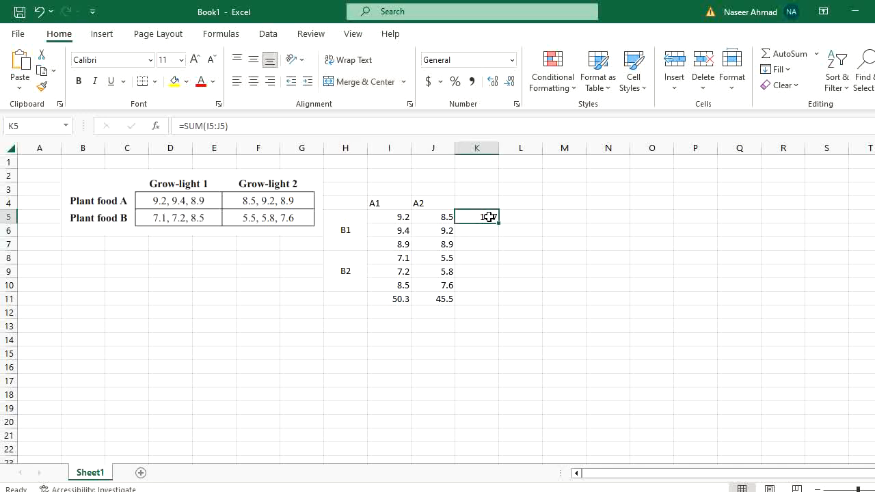
key("Delete")
Total the B1 group in cell K6 with the formula =SUM(I5:J7)
left_click(483, 234)
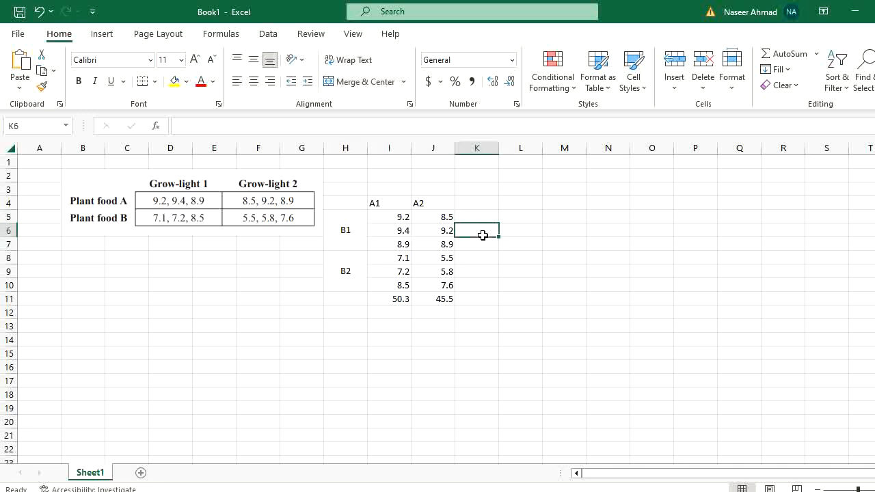
type("=su")
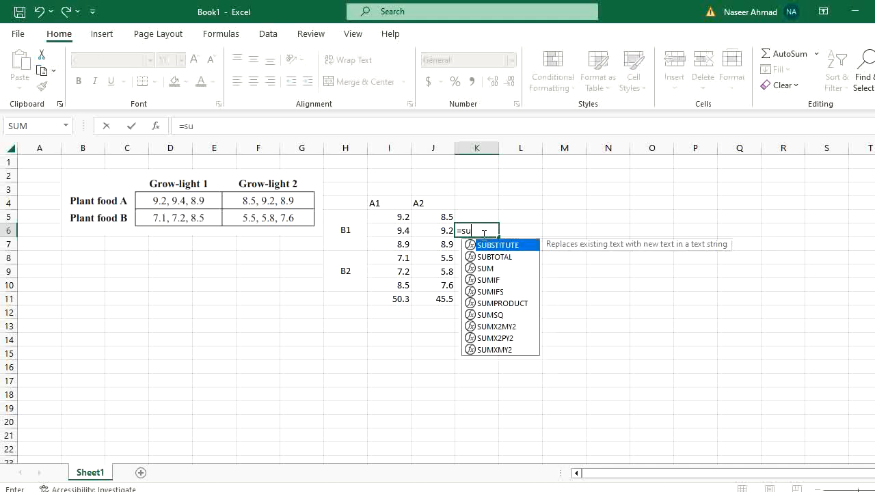
type("m(")
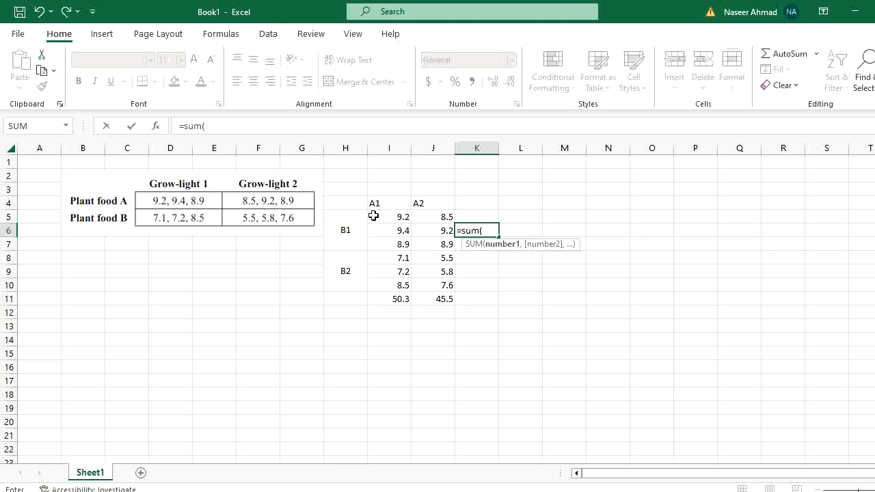
left_click_drag(391, 219, 426, 246)
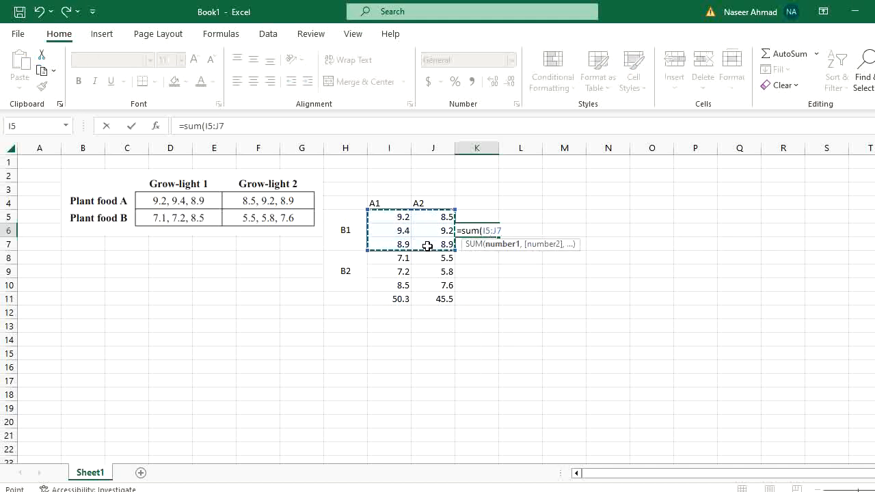
key("Return")
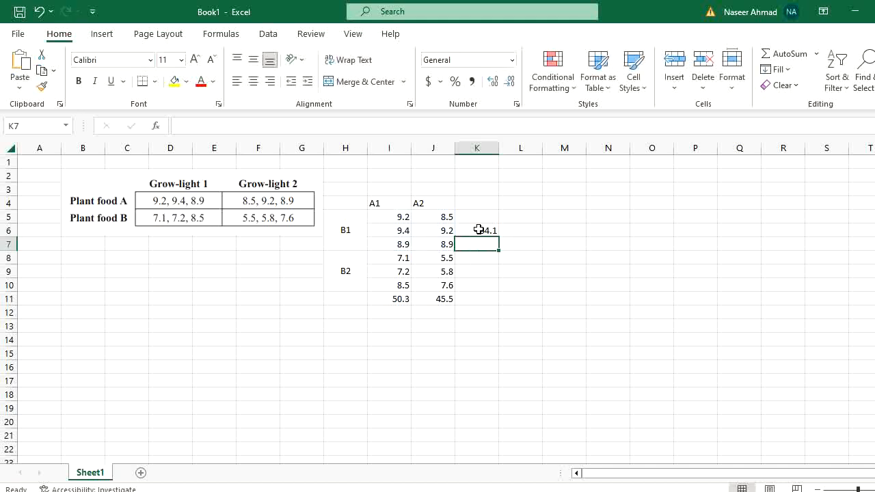
Copy the B1 total formula from K6 to K9 for the B2 group and check that it references I8:J10
left_click(480, 229)
key("ctrl+c")
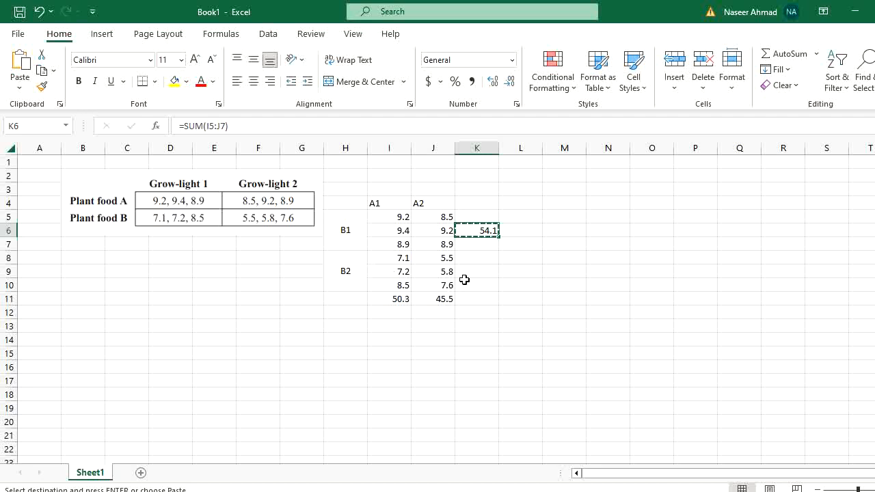
left_click(478, 273)
key("ctrl+v")
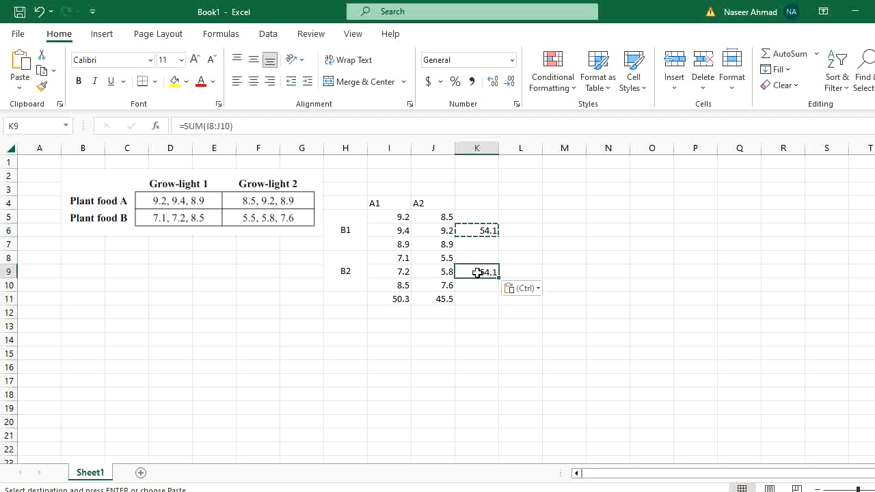
double_click(477, 273)
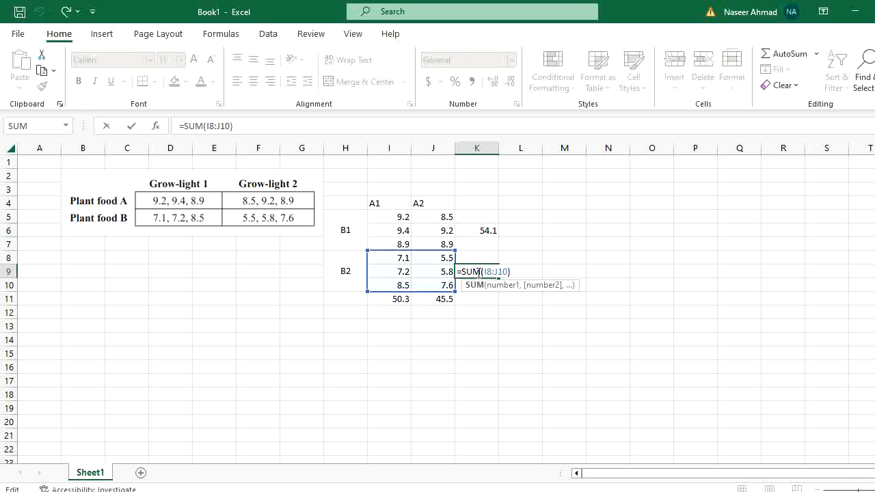
key("Escape")
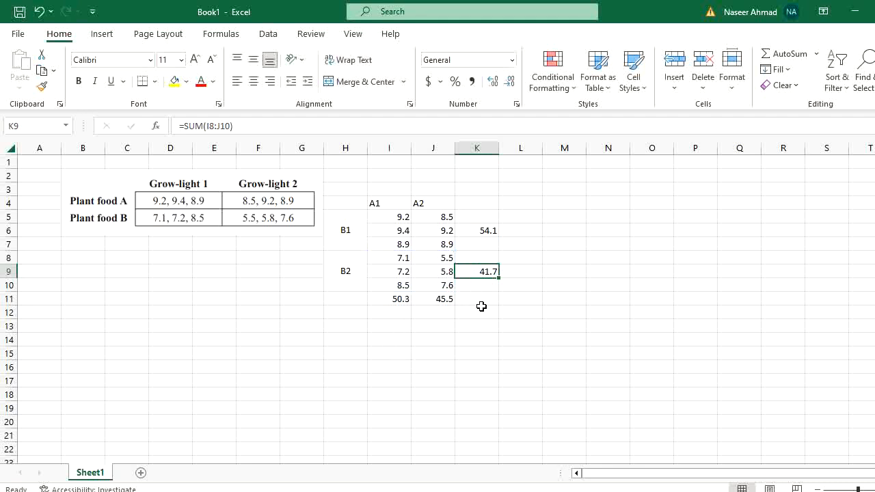
Add the two column totals in cell L11 with =SUM(I11:J11)
left_click(518, 300)
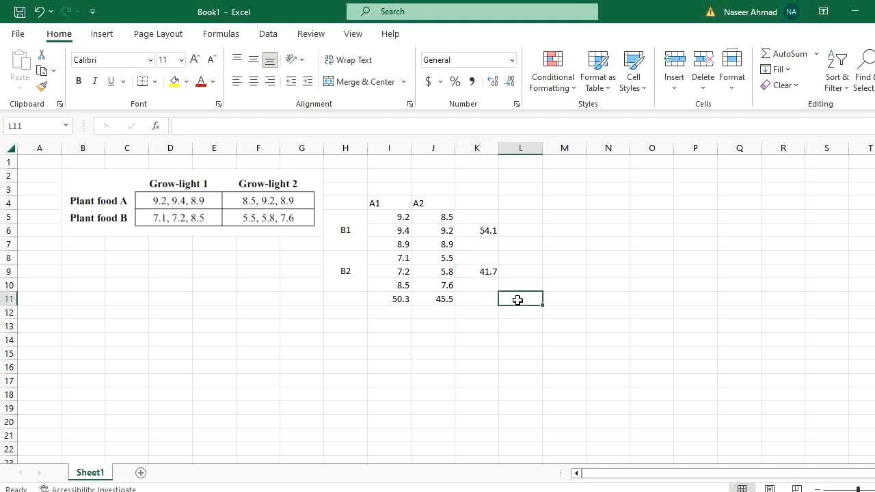
type("=sum(")
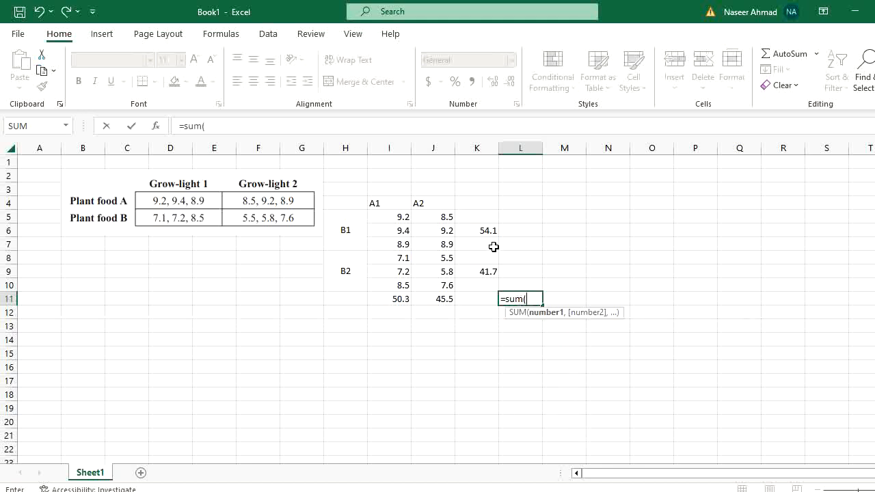
left_click_drag(403, 301, 431, 307)
key("Return")
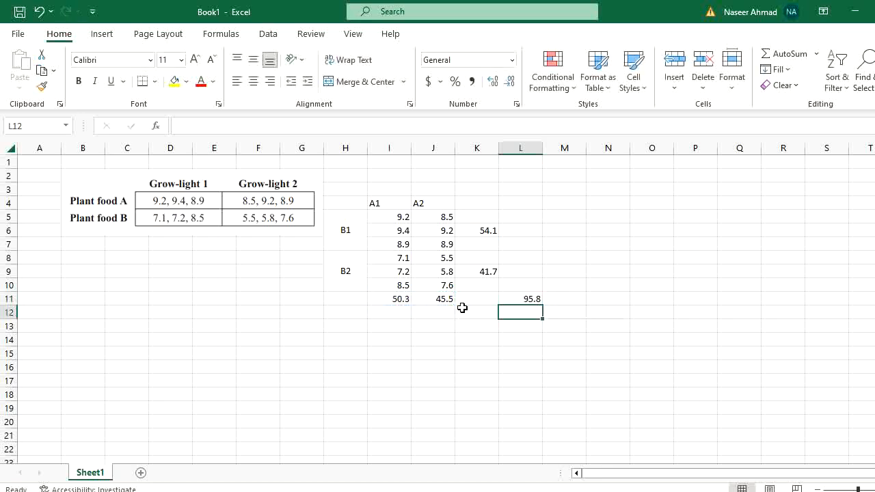
Replace the formula in L11 with =SUM(I5:J10) to compute the grand total directly from the data
double_click(530, 298)
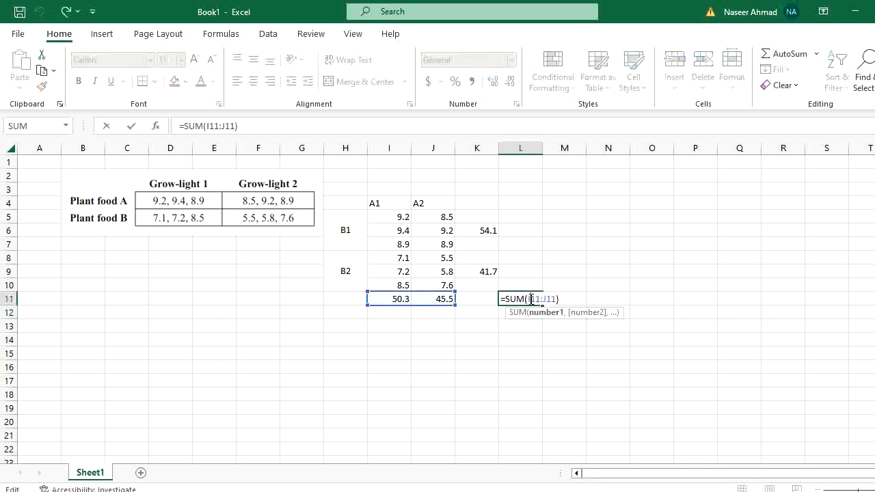
key("Escape")
type("=sum(")
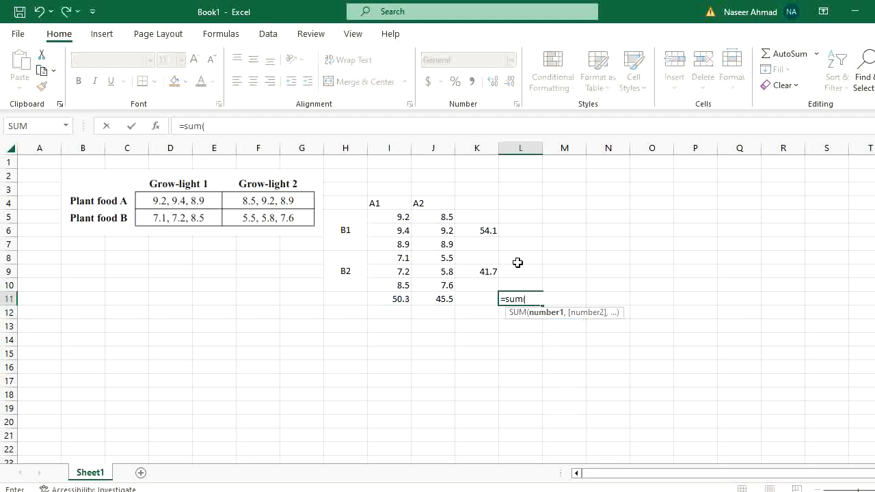
left_click_drag(404, 217, 439, 282)
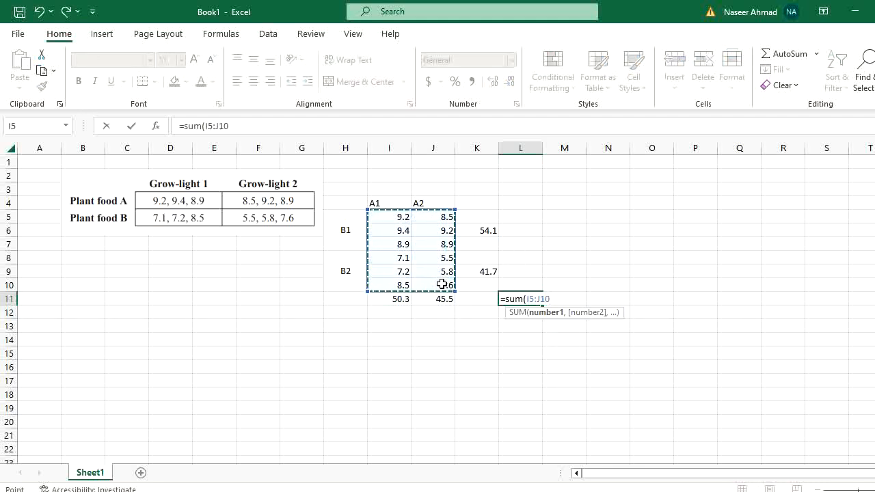
key("Return")
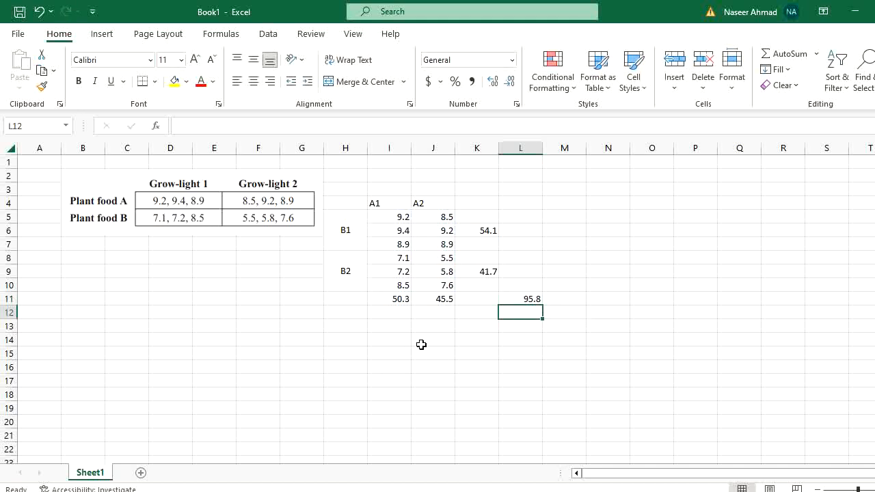
Enter the label "Correction Factor=" in cell H13
left_click(354, 326)
type("Correction Factor=")
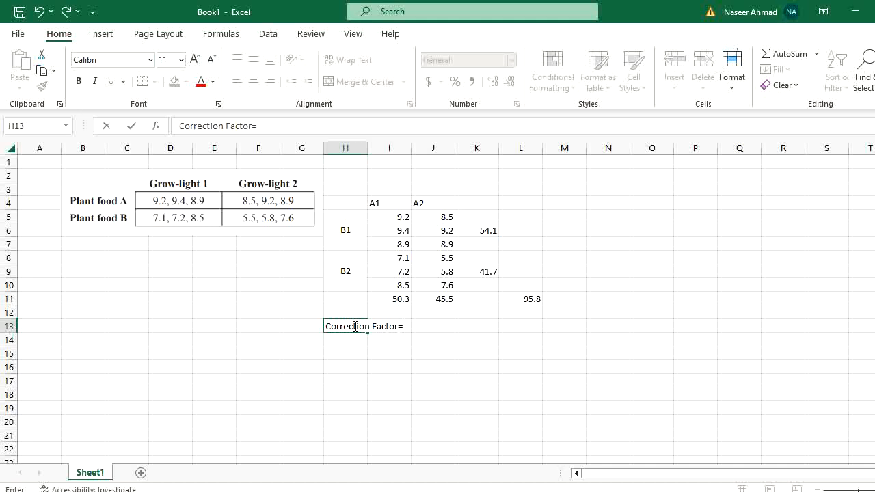
key("Tab")
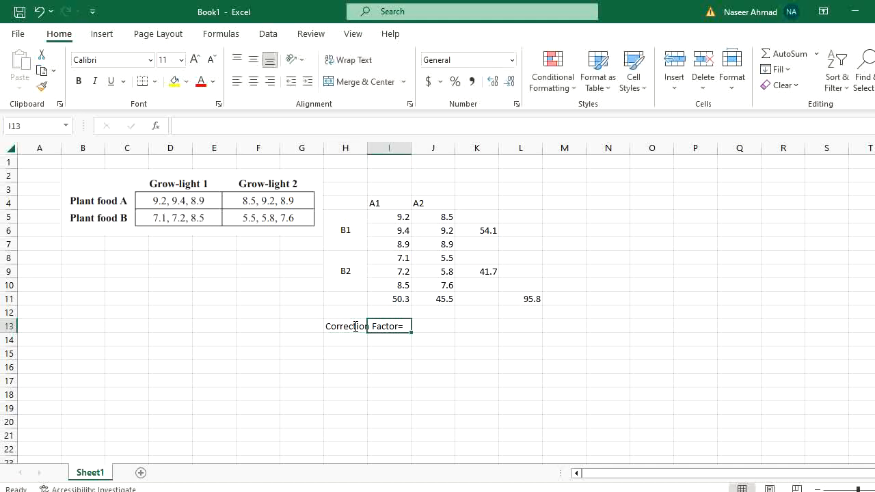
Enter the correction factor formula =L11*2/COUNT(I5:J10) in cell K13
left_click(464, 327)
type("=")
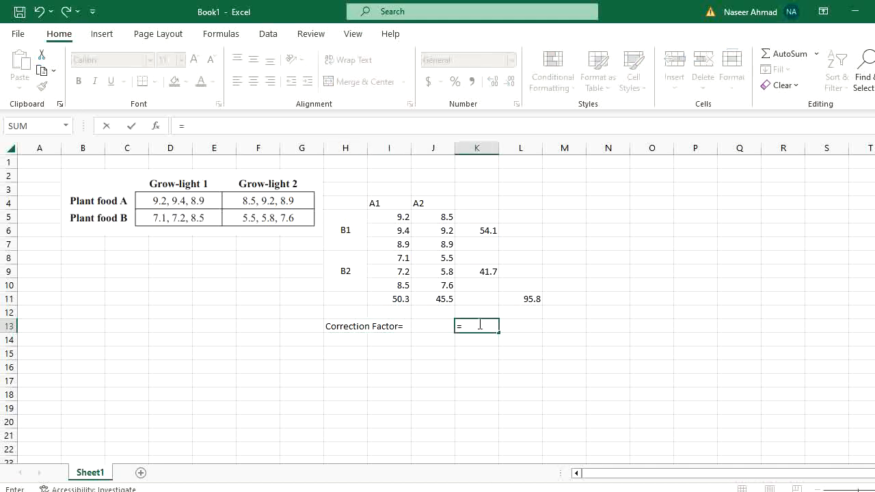
left_click(536, 299)
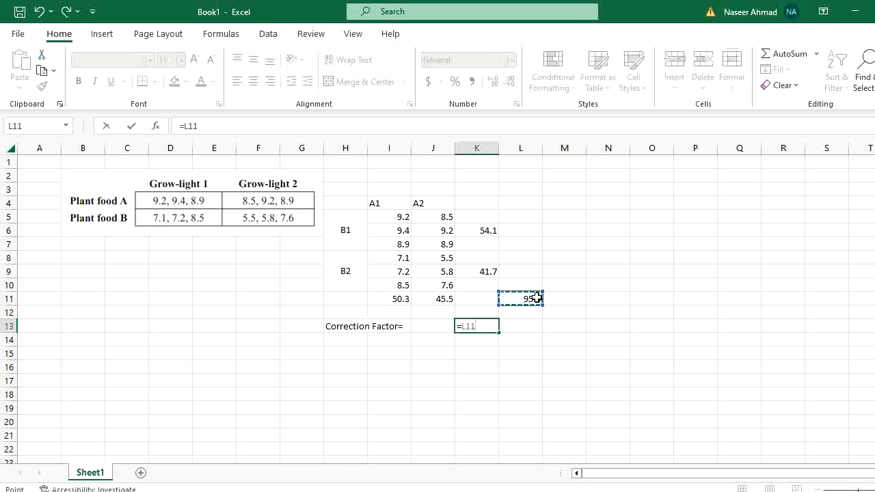
type("*")
type("c")
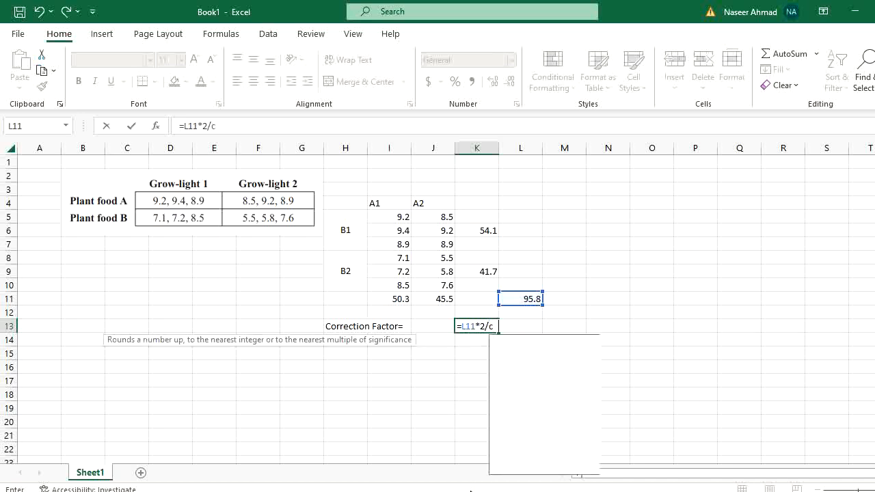
type("ount(")
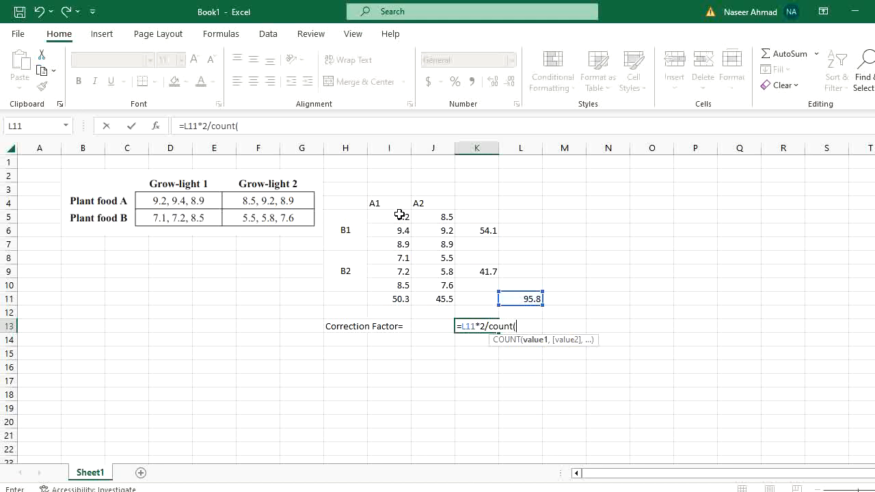
left_click_drag(399, 215, 453, 278)
type(")")
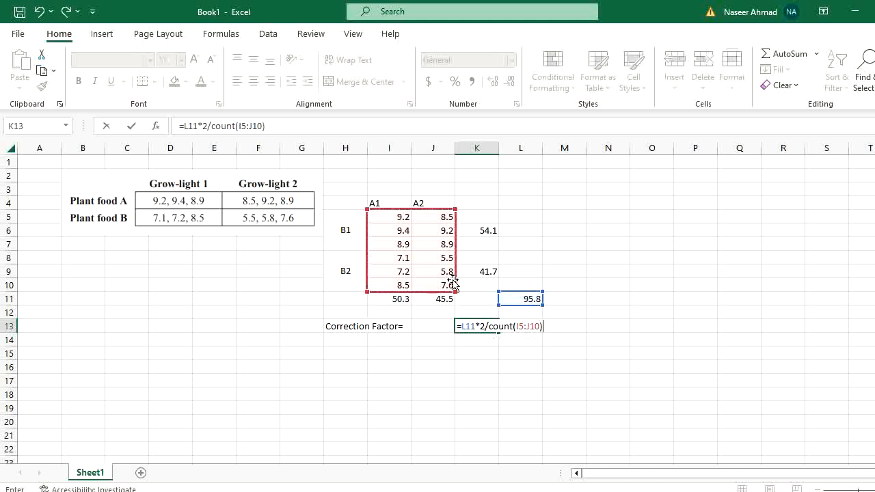
key("Return")
Move the correction factor formula from K13 to K17 and enter =L11^2 in K13 to square the grand total
left_click(484, 328)
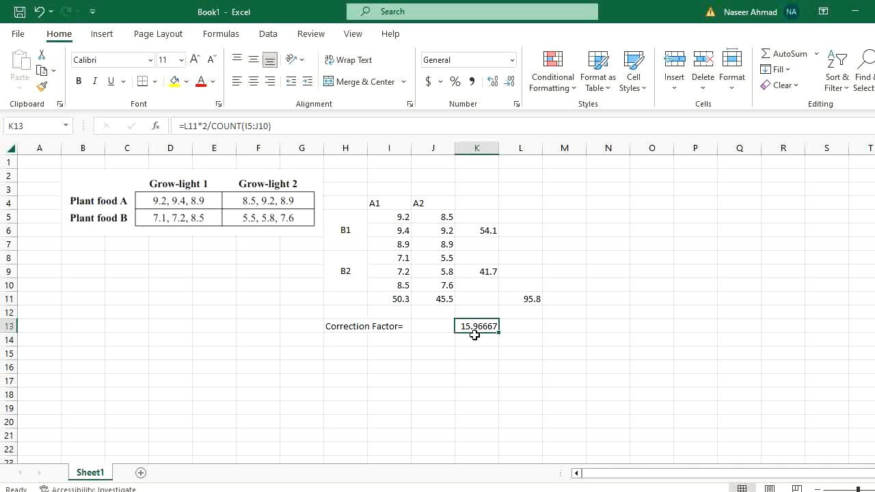
left_click_drag(475, 334, 472, 383)
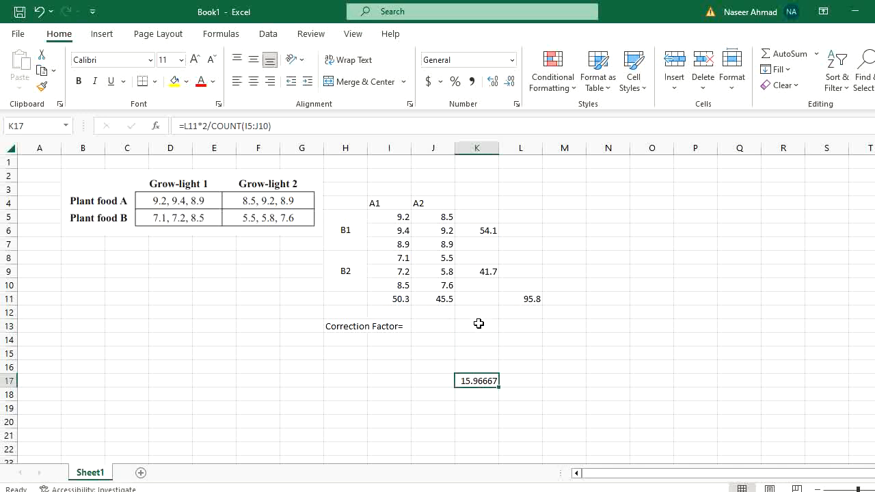
left_click(478, 322)
type("=")
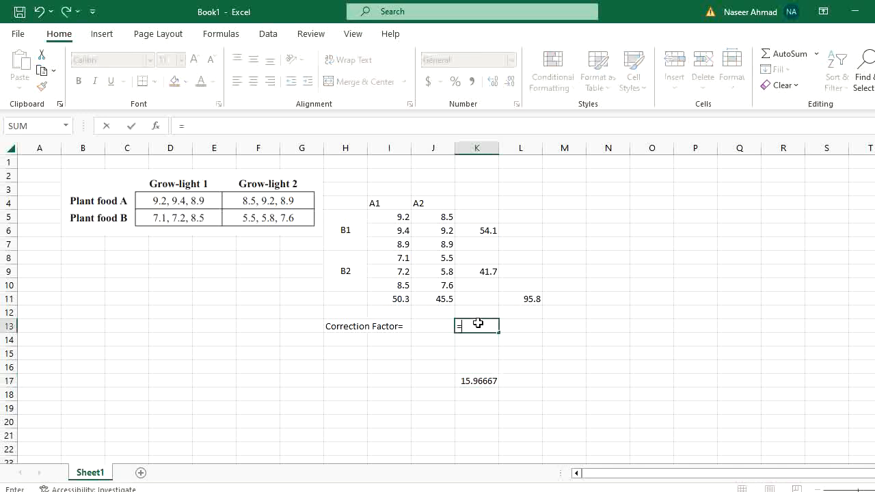
left_click(521, 301)
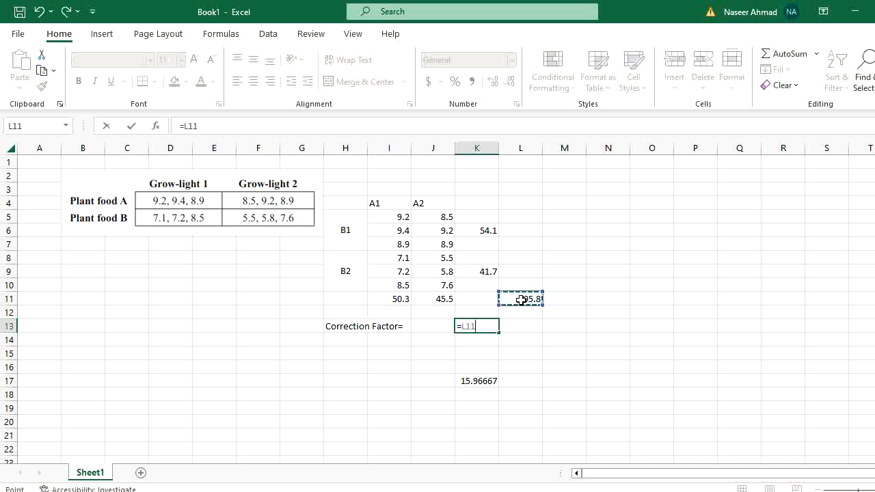
type("^2")
key("Return")
Divide the squared grand total by 12 in K14 with =K13/12 and delete the old formula in K17
type("=")
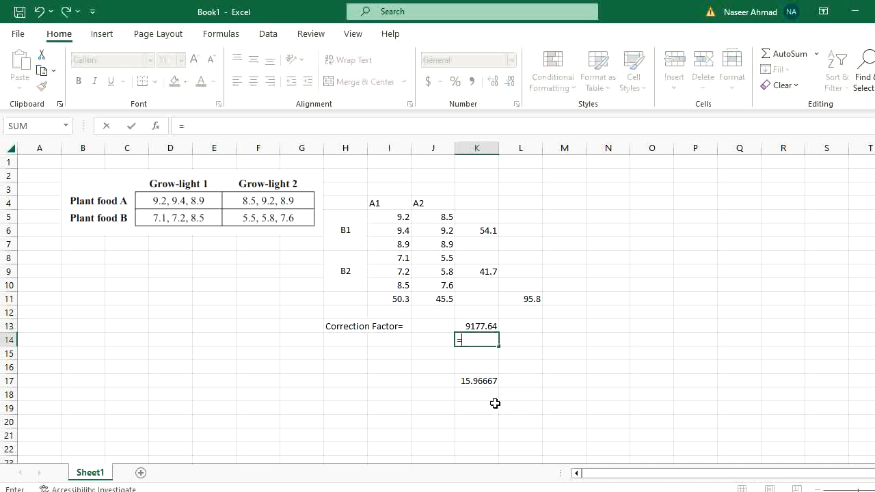
left_click(485, 326)
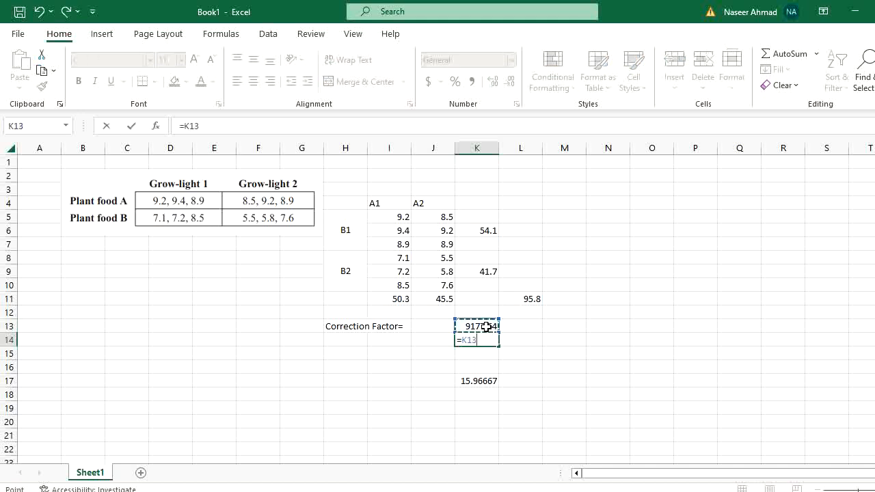
type("/12")
key("Return")
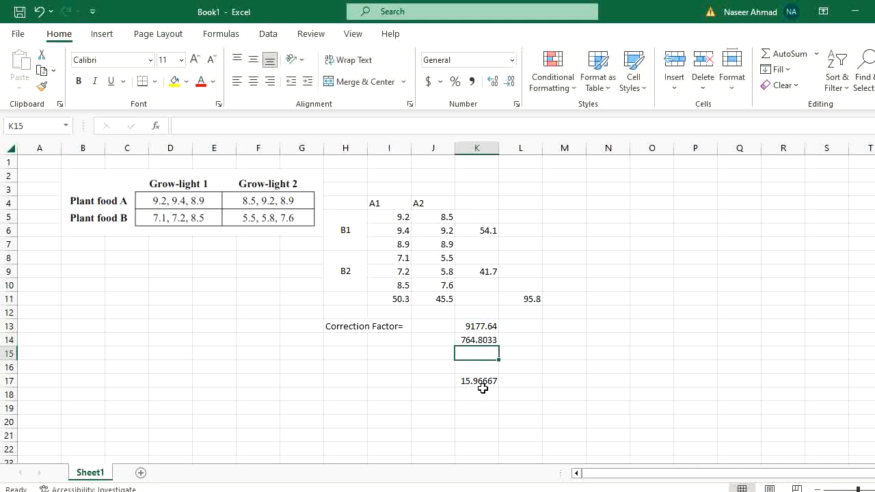
left_click(483, 383)
key("Delete")
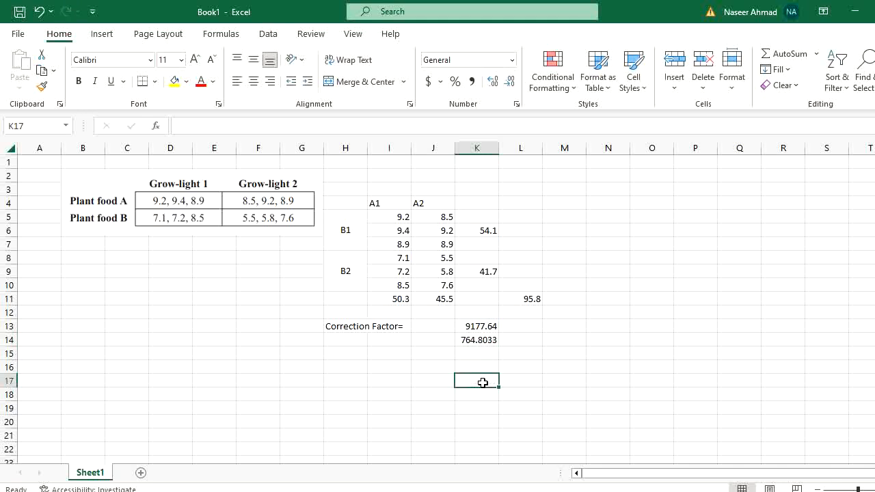
Move the squared grand total to L12 and the divided result to J13 beside the correction factor label
left_click(491, 341)
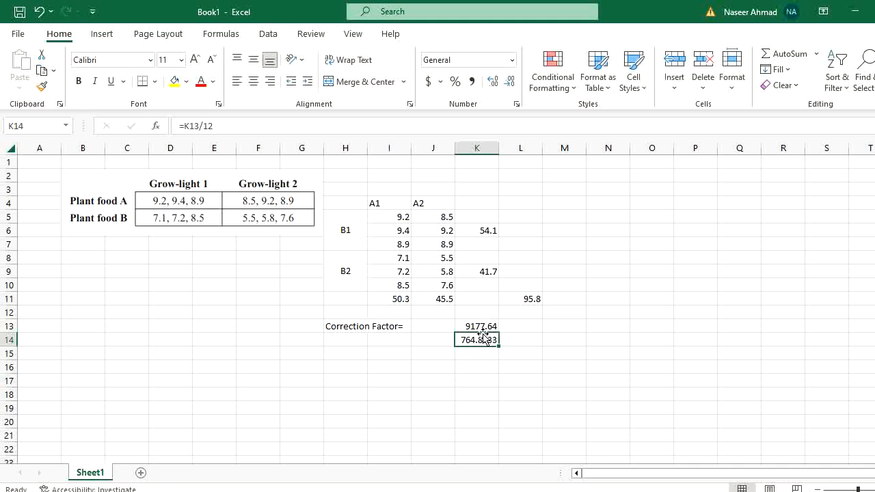
left_click_drag(483, 333, 541, 319)
left_click(478, 321)
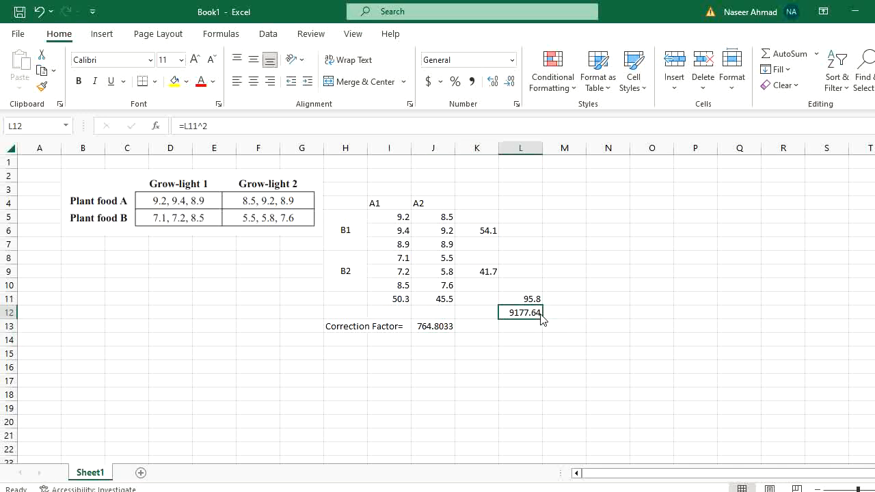
left_click(439, 326)
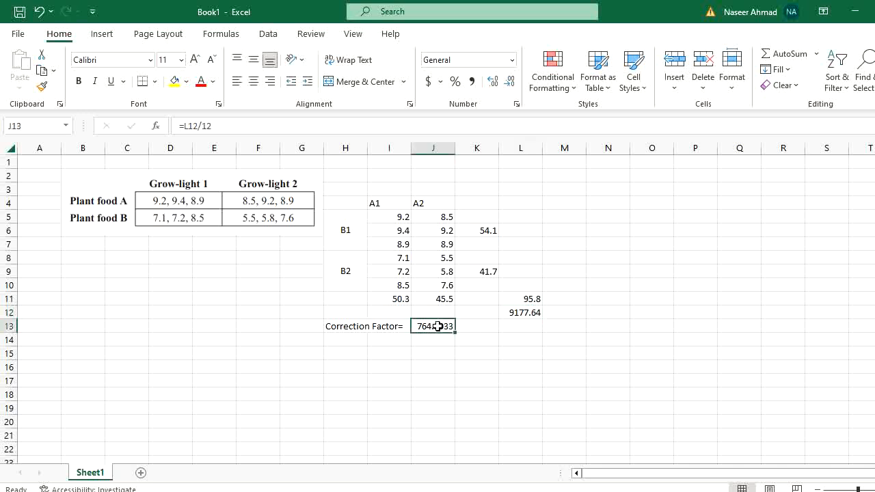
Enter the label "TSS=" in cell H14 below the correction factor label
left_click(357, 339)
type("TSS=")
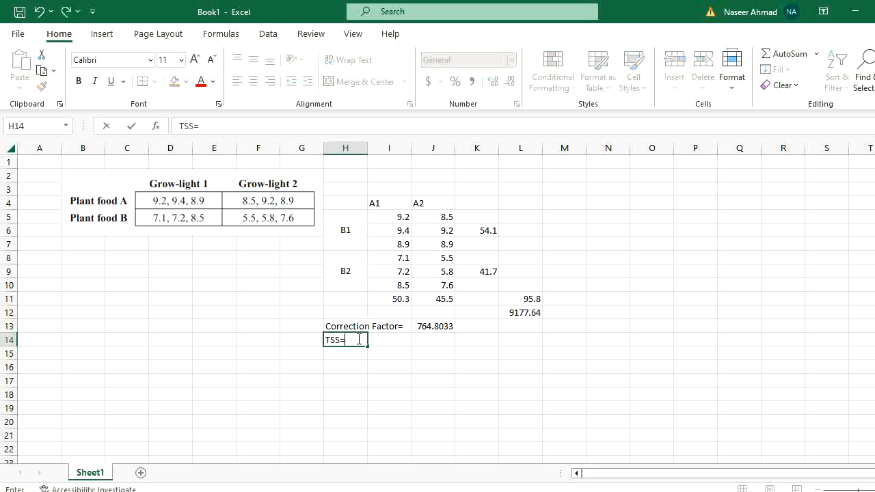
key("Tab")
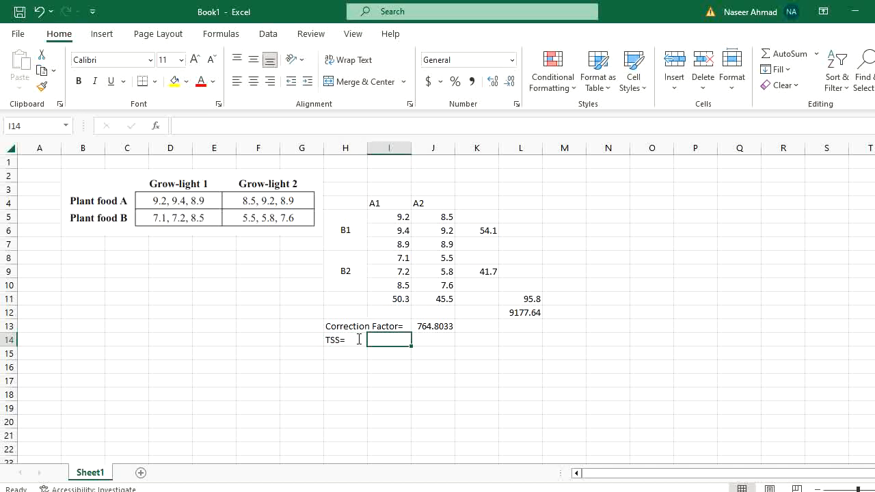
Enter the heading "Squared values" in cell N3
left_click(610, 206)
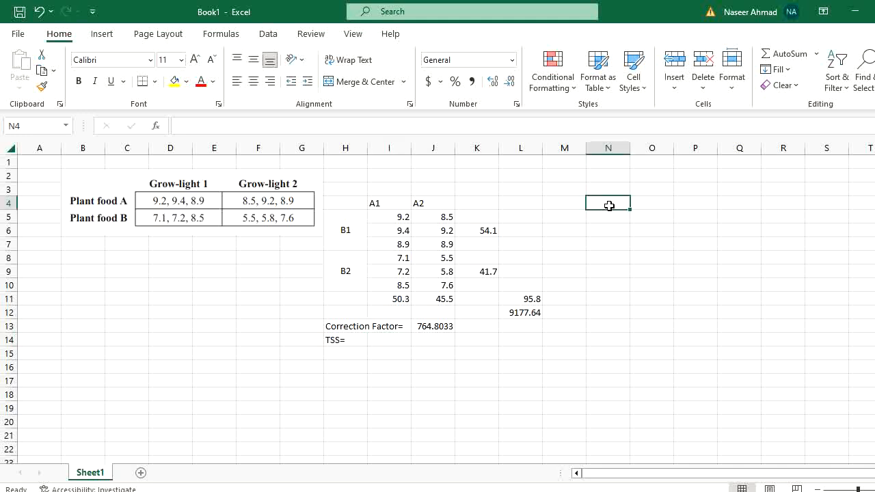
left_click(608, 189)
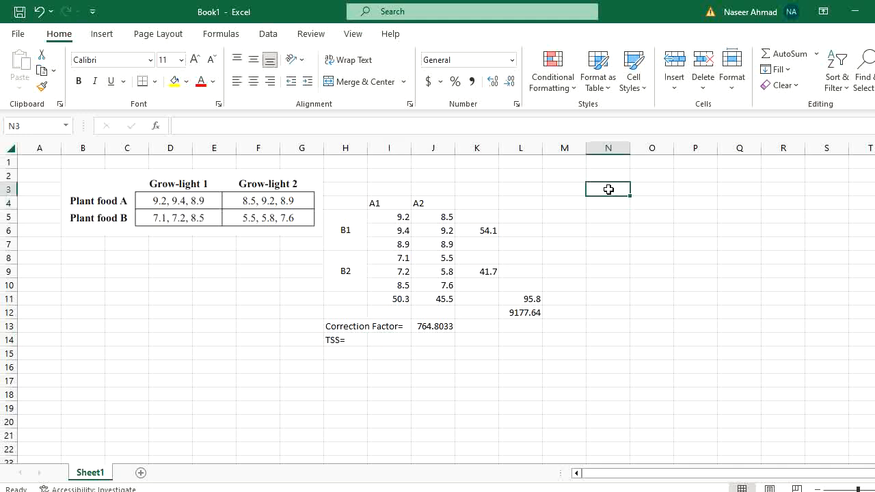
type("Squared")
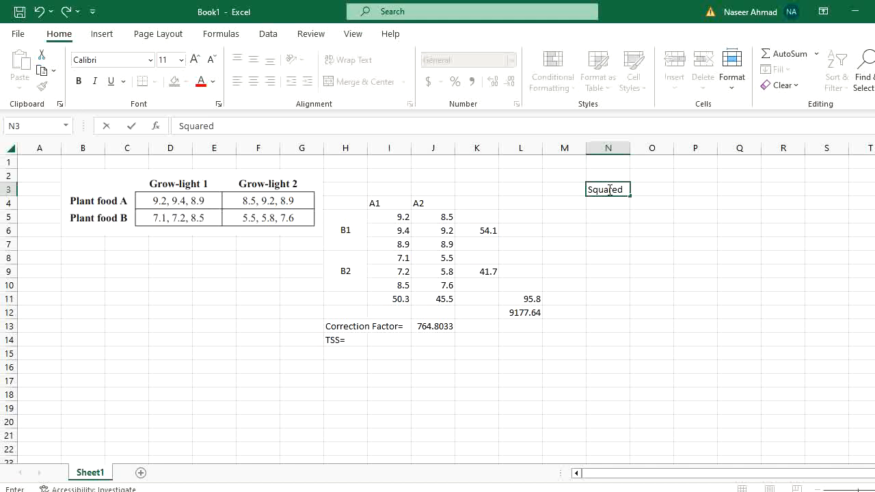
type(" values")
key("Return")
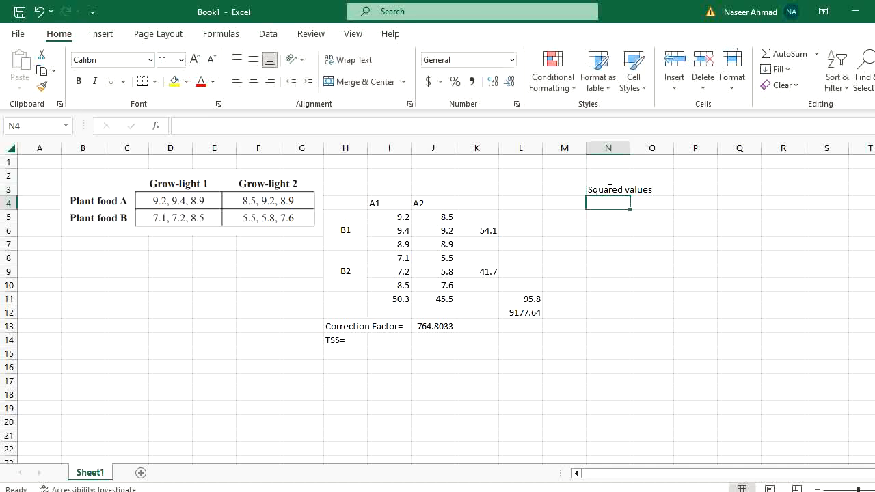
Copy the A1 and A2 headers to N4:O4 and the merged B1 and B2 labels to M5:M10
left_click_drag(380, 205, 423, 206)
key("ctrl+c")
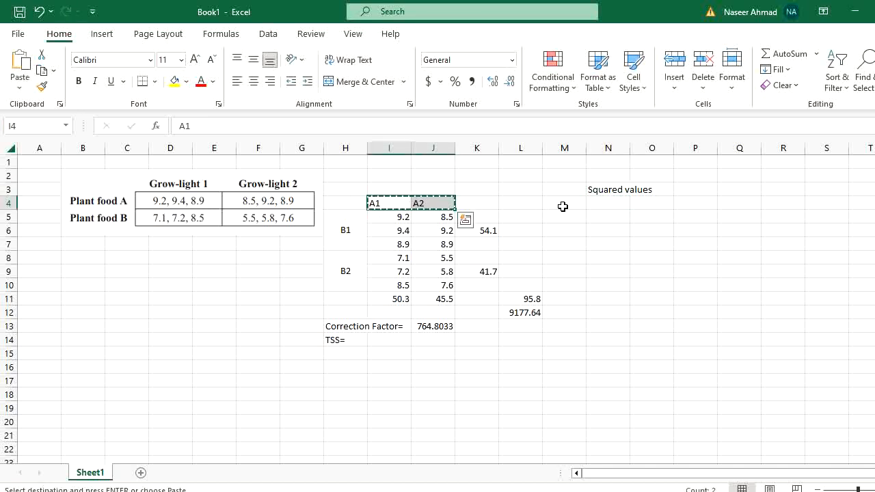
left_click(606, 206)
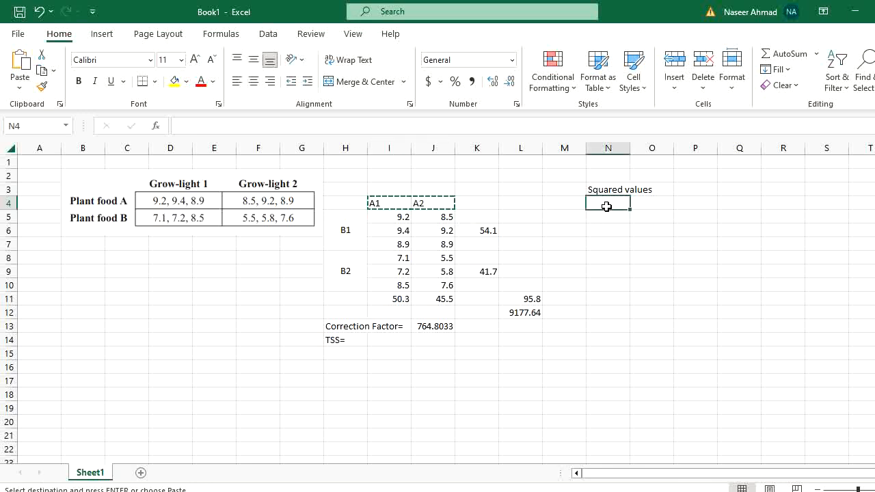
key("ctrl+v")
left_click(340, 231)
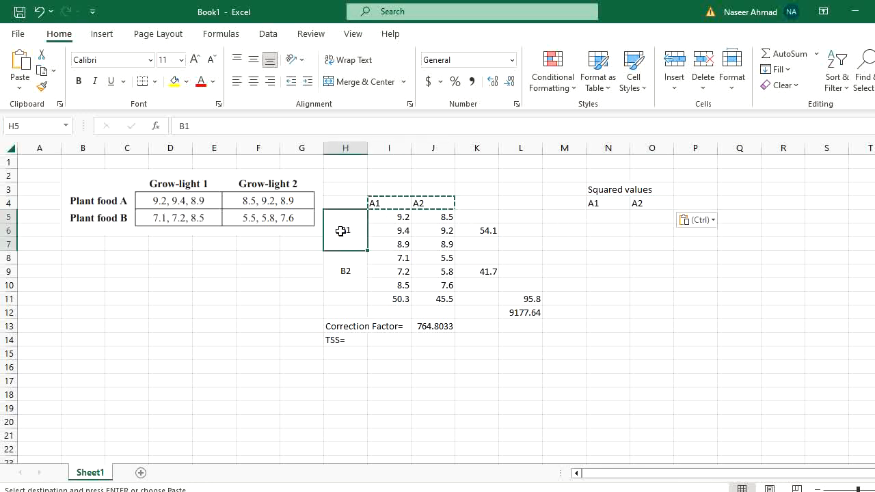
left_click_drag(340, 231, 344, 274)
key("ctrl+c")
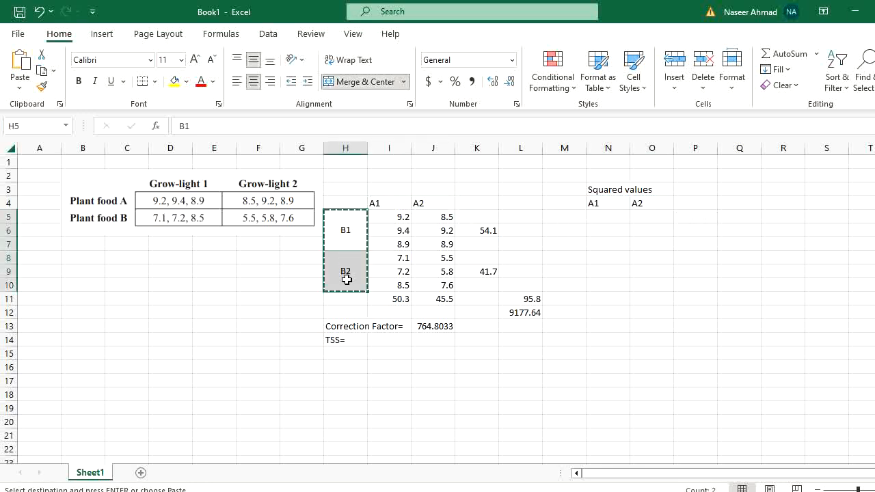
left_click(554, 217)
key("ctrl+v")
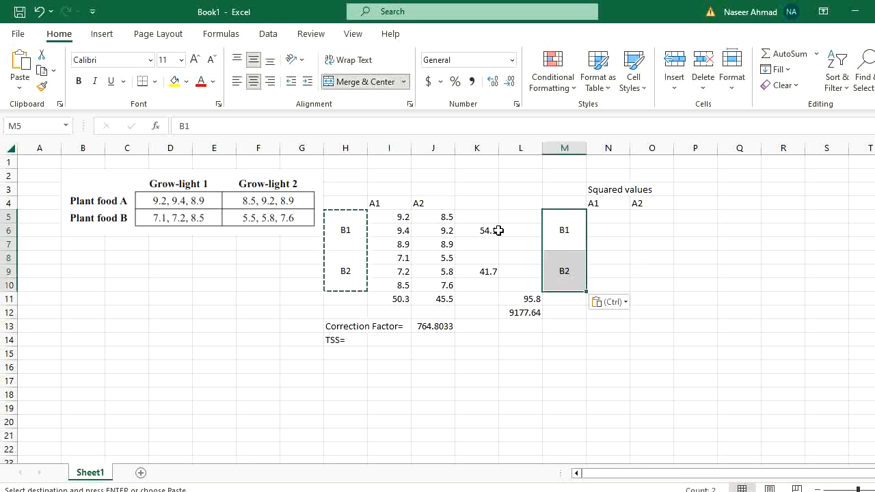
Square the first A1 observation in cell N5 with the formula =I5^2
left_click(618, 219)
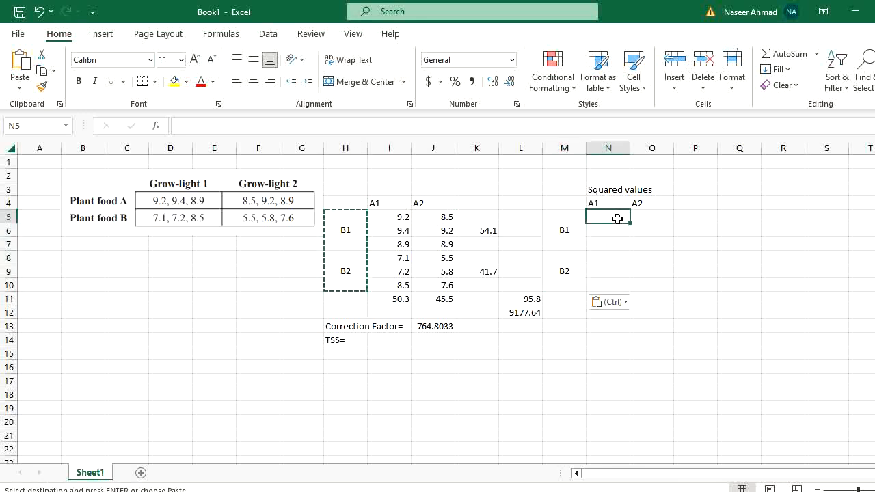
key("Escape")
type("=")
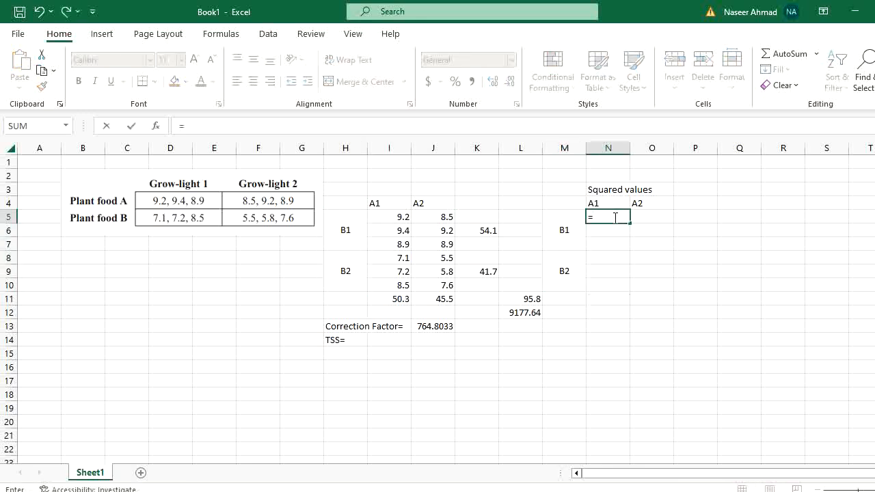
left_click(384, 218)
type("^2")
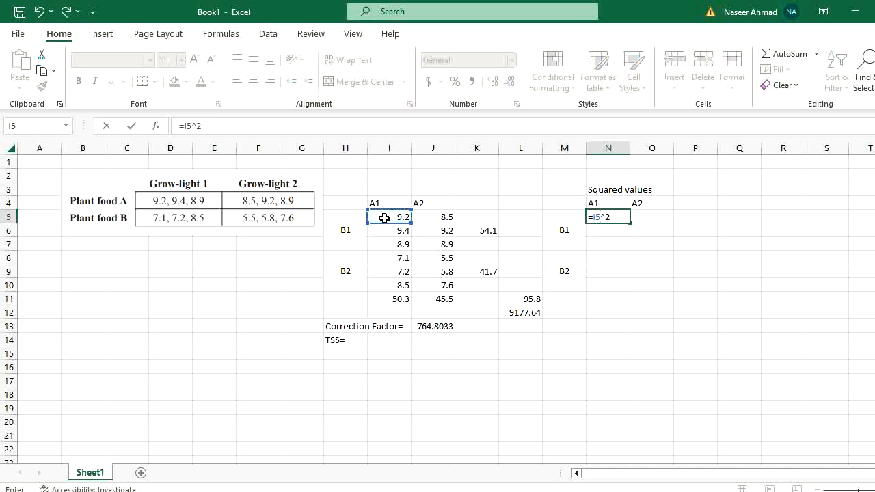
key("Return")
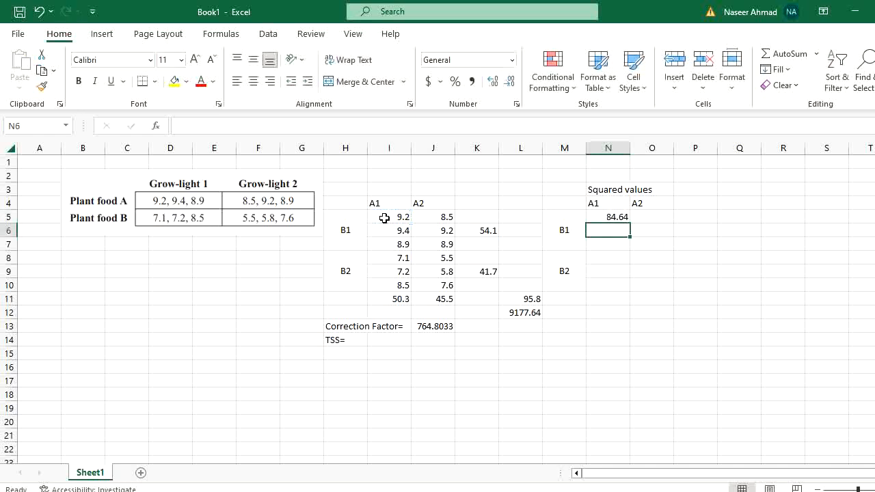
Fill the squaring formula from N5 across the range N5:O10 and check the formulas in N5 and O9
left_click(617, 217)
left_click_drag(631, 224, 669, 290)
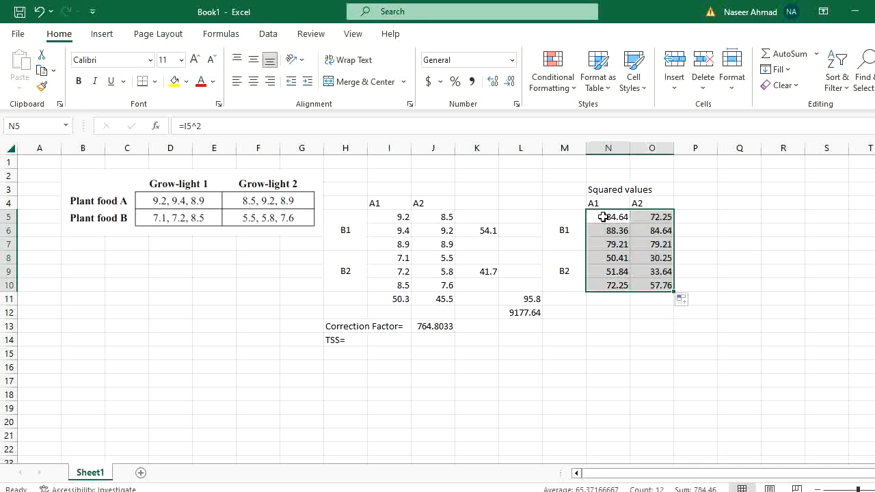
double_click(605, 217)
key("Escape")
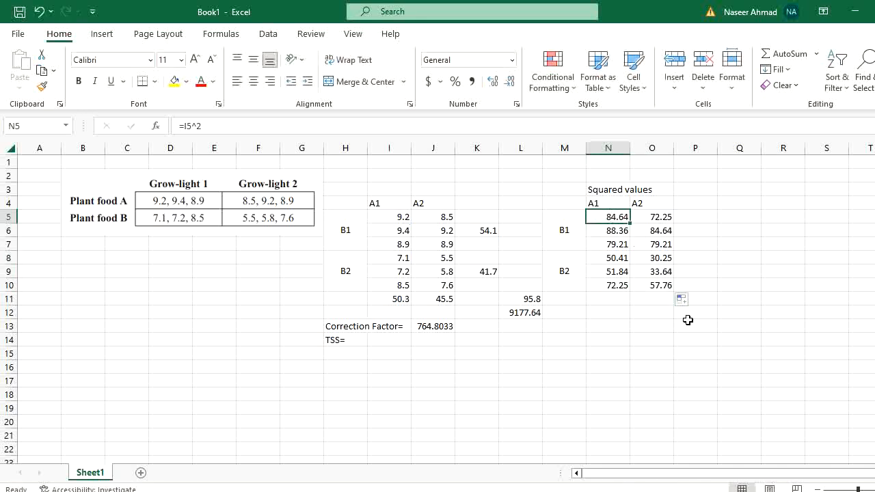
double_click(656, 272)
key("Escape")
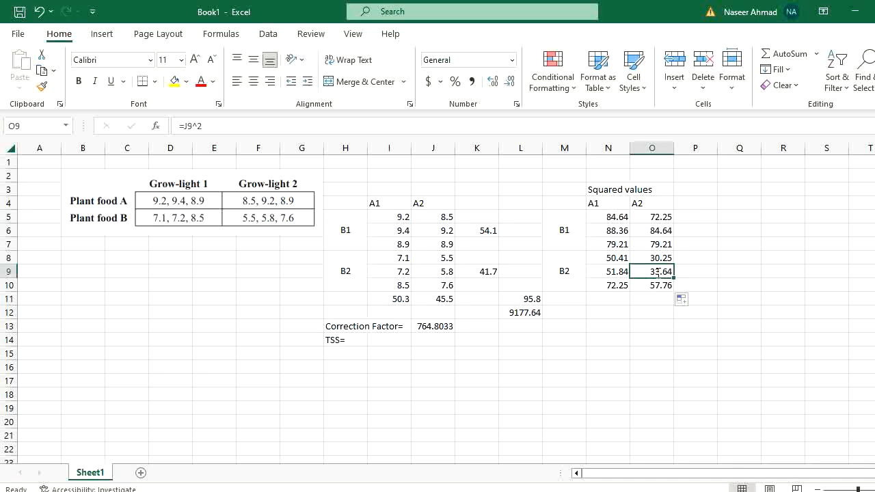
Total both squared columns in N11 and O11 with AutoSum and add the two totals in P11 using =SUM(N11:O11)
left_click_drag(612, 221, 647, 282)
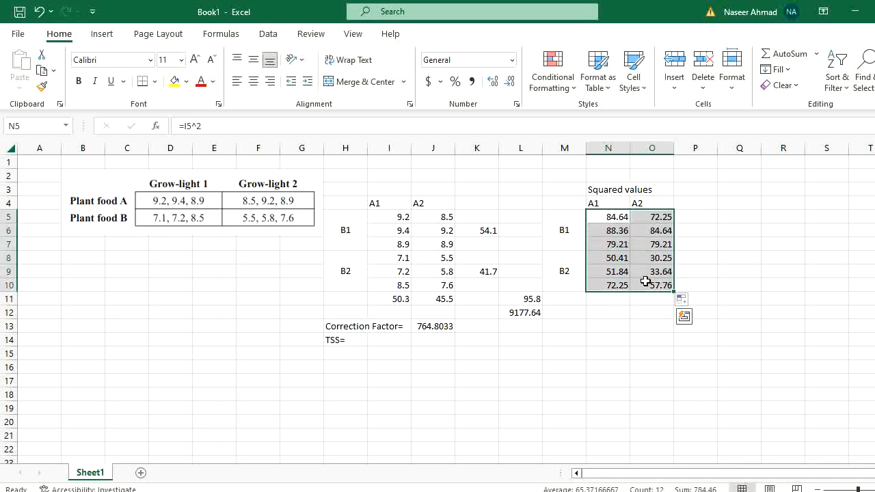
left_click(784, 53)
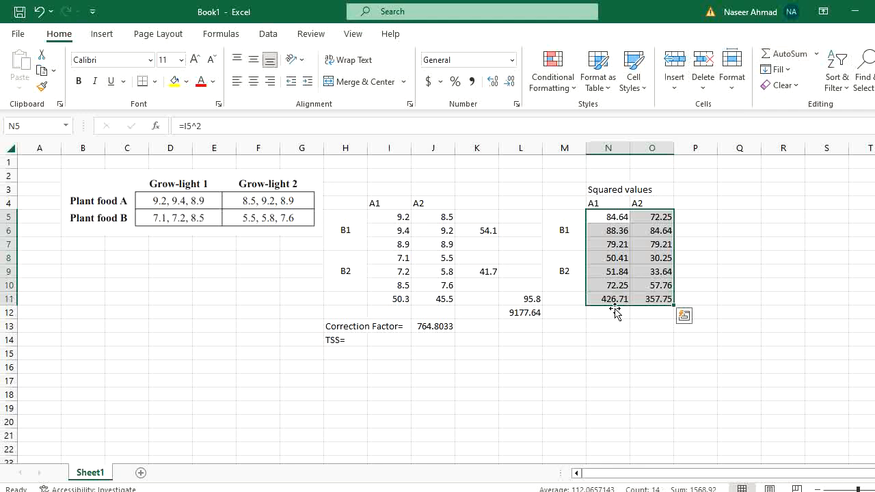
left_click(711, 299)
type("=")
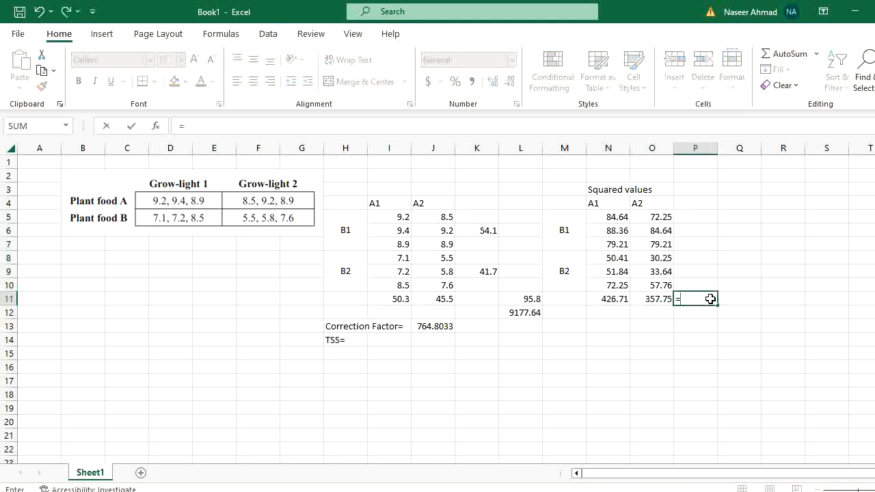
type("sum(")
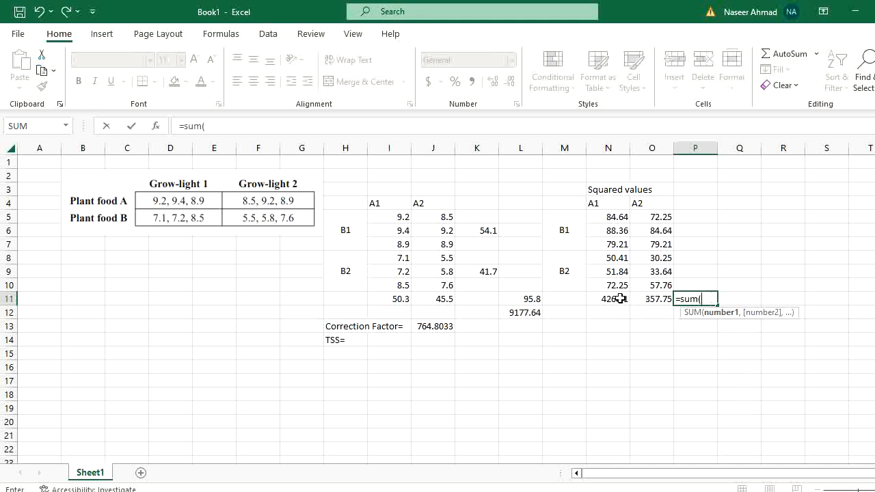
left_click_drag(616, 299, 632, 299)
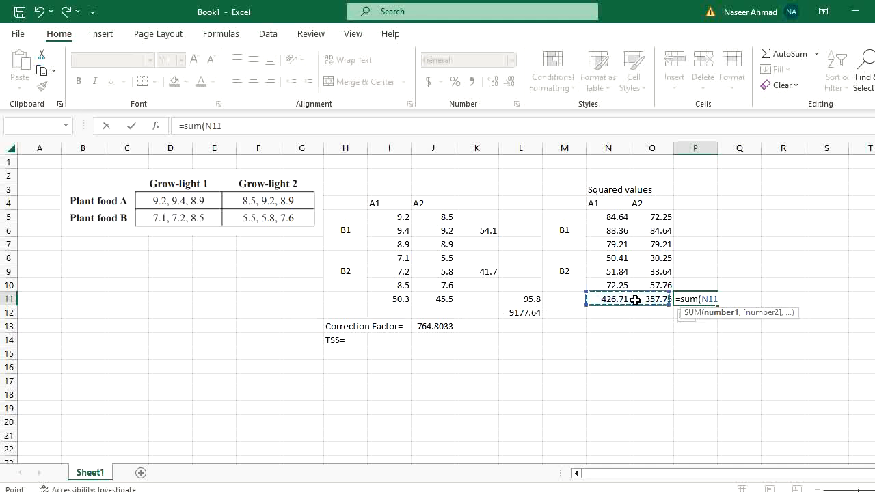
key("Return")
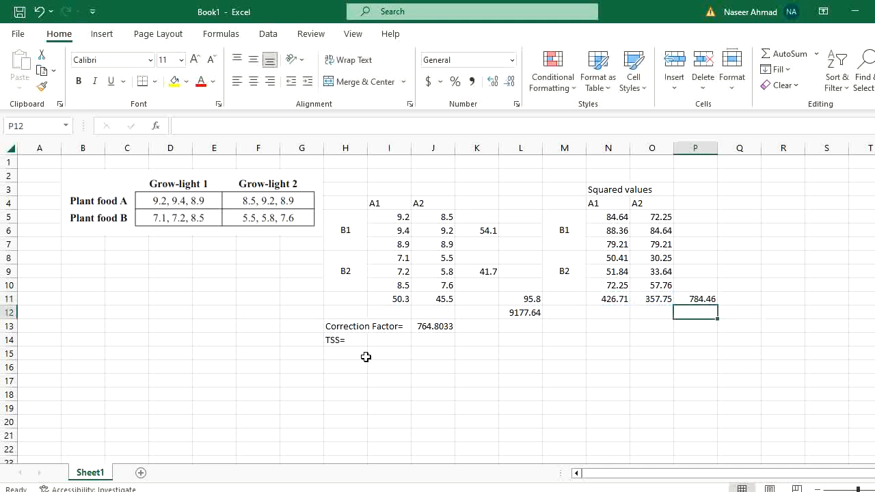
Calculate the TSS in J14 by subtracting the correction factor from the total of squares, using =P11-J13
left_click(436, 339)
type("=")
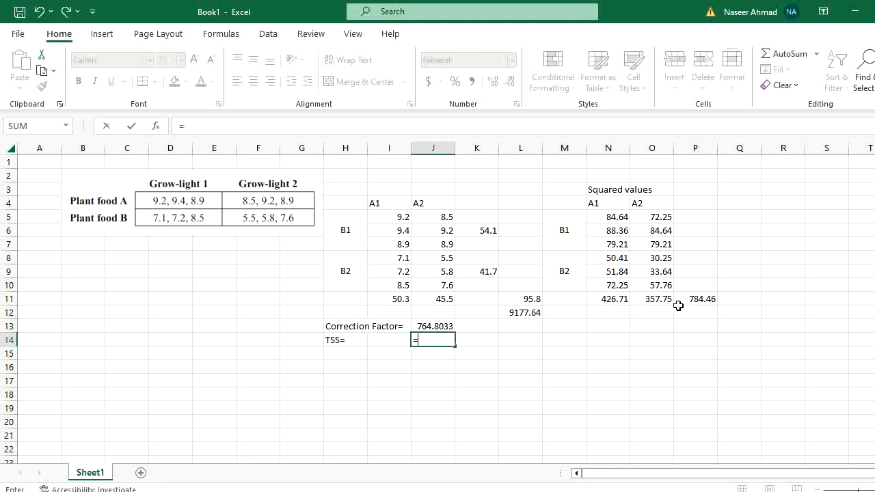
left_click(700, 301)
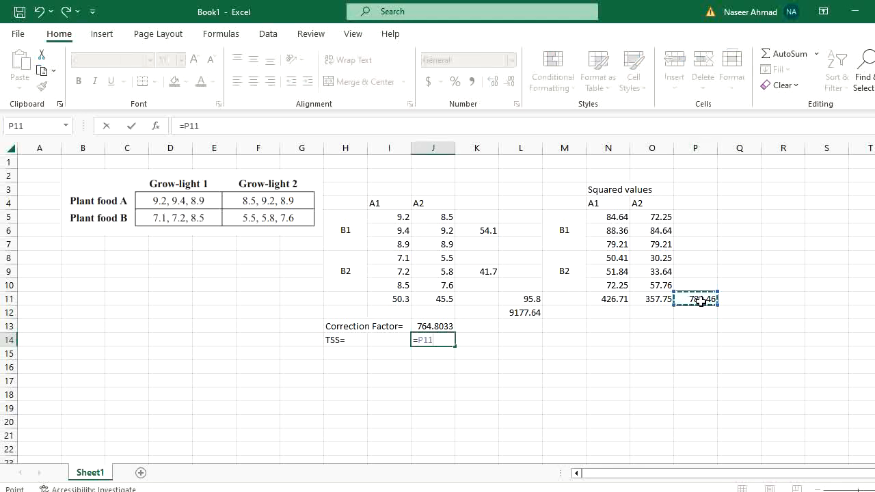
type("-")
left_click(436, 326)
key("Return")
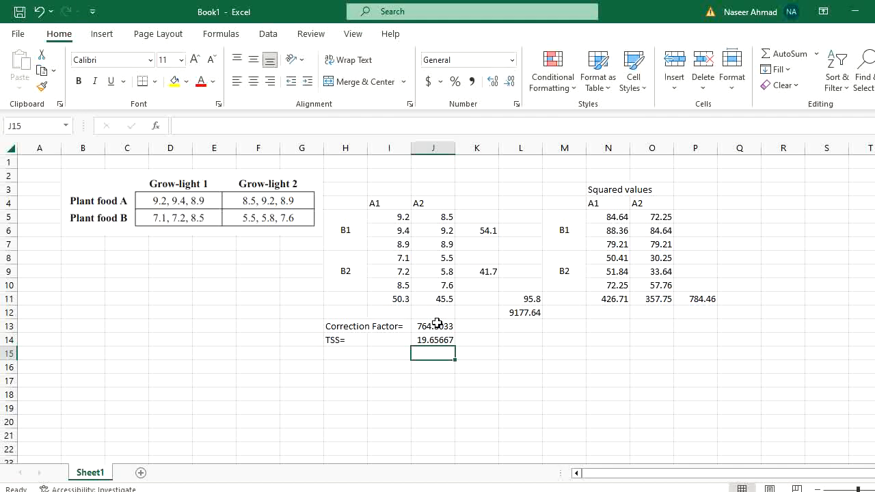
left_click(438, 338)
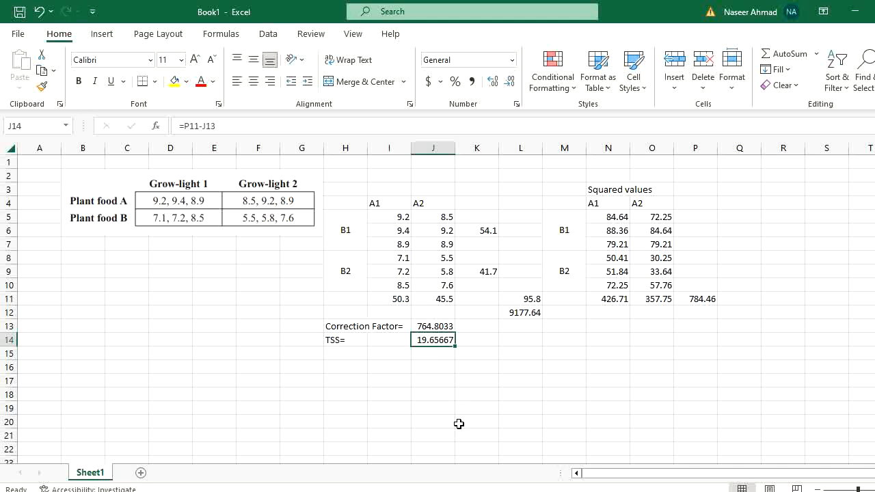
Label cell H15 as SSA= and review the A1 total in I11 together with its source values I5:I10
left_click(346, 354)
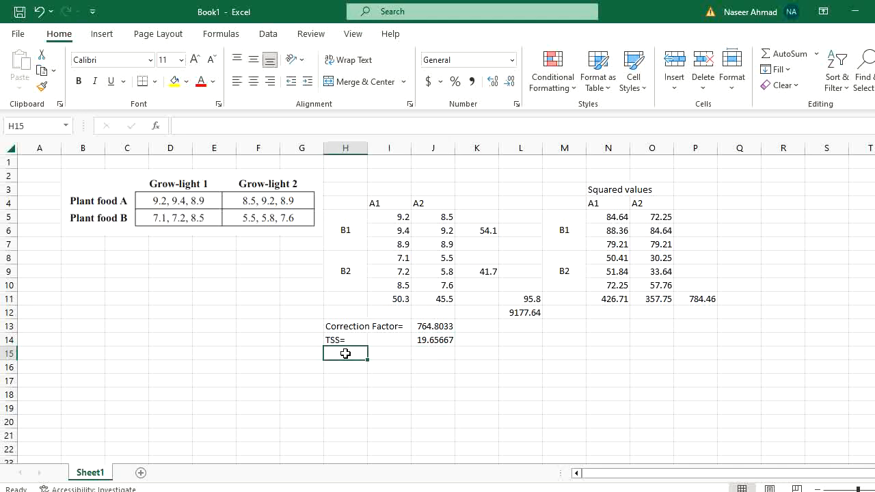
type("SSA=")
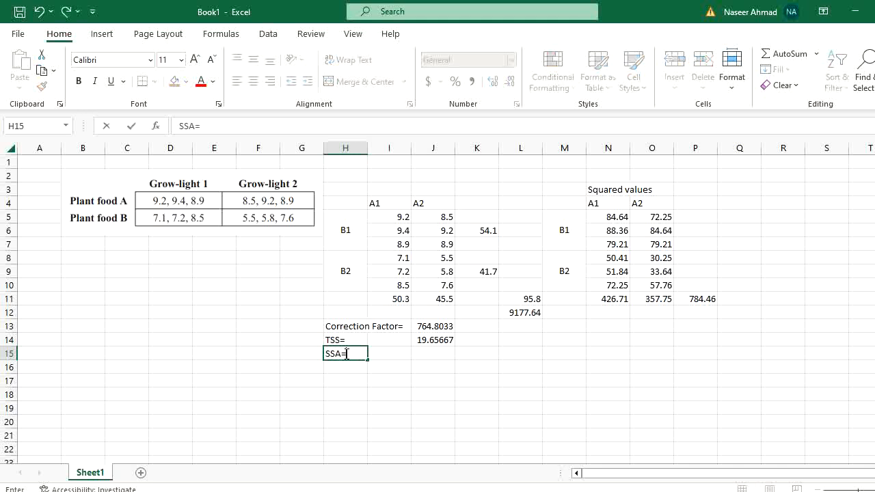
key("Tab")
key("Tab")
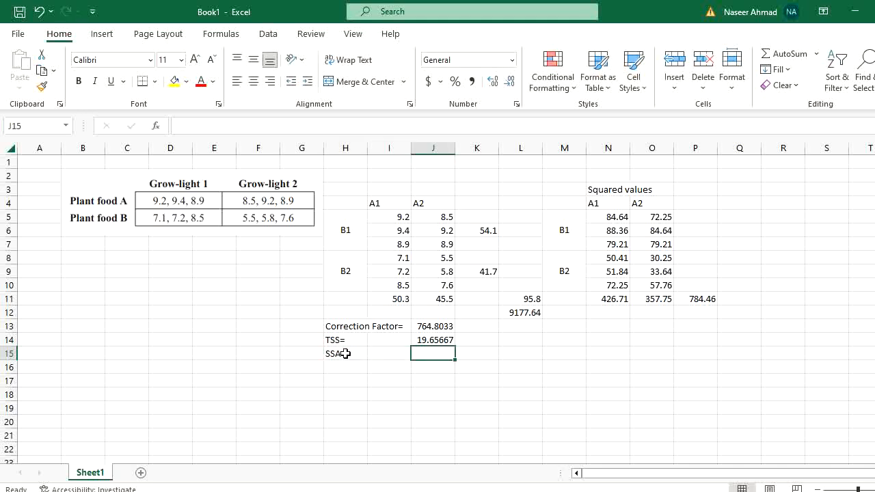
left_click(397, 300)
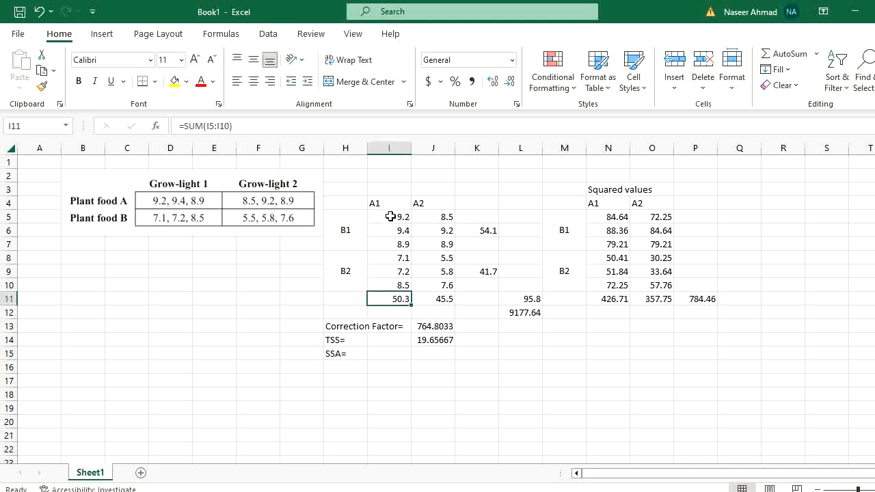
left_click_drag(395, 217, 392, 287)
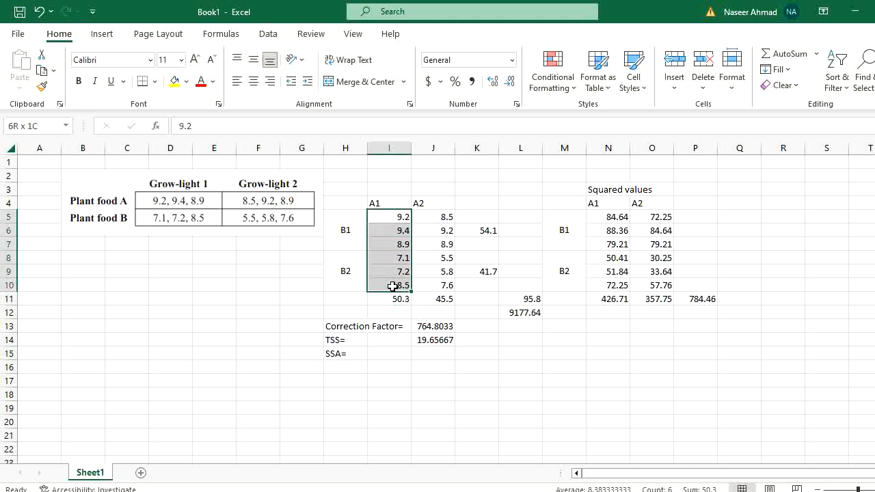
left_click(393, 299)
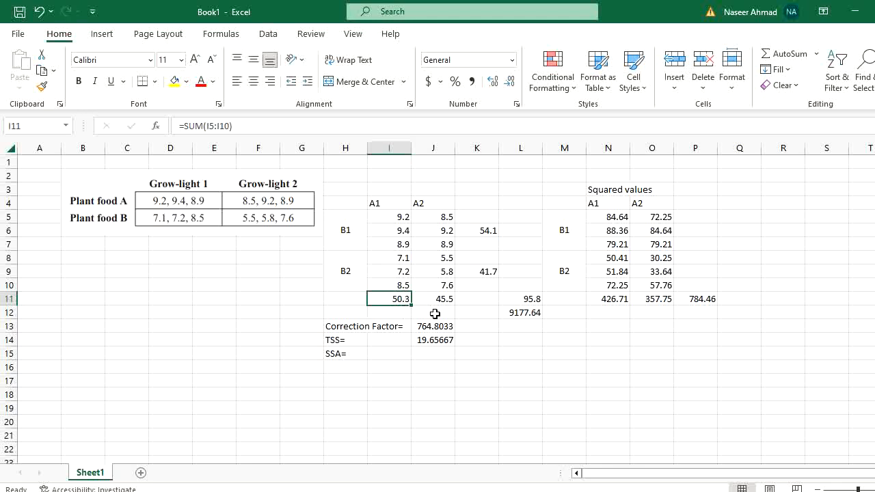
left_click(438, 353)
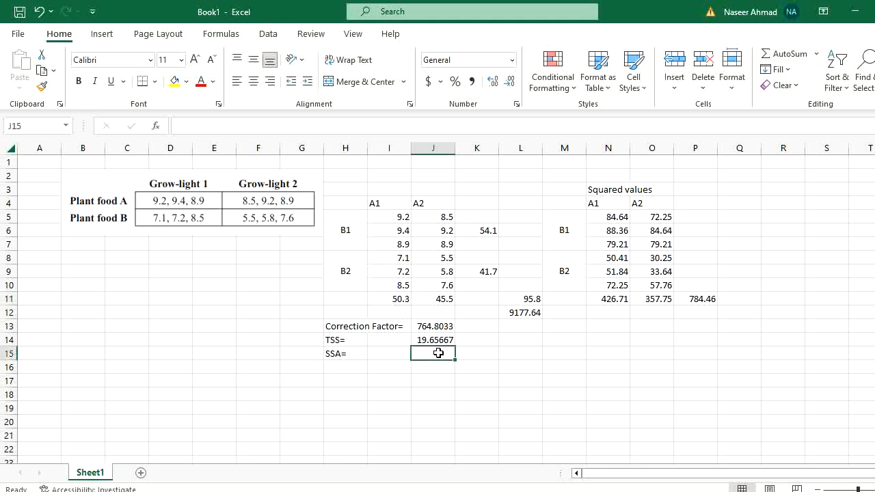
type("(")
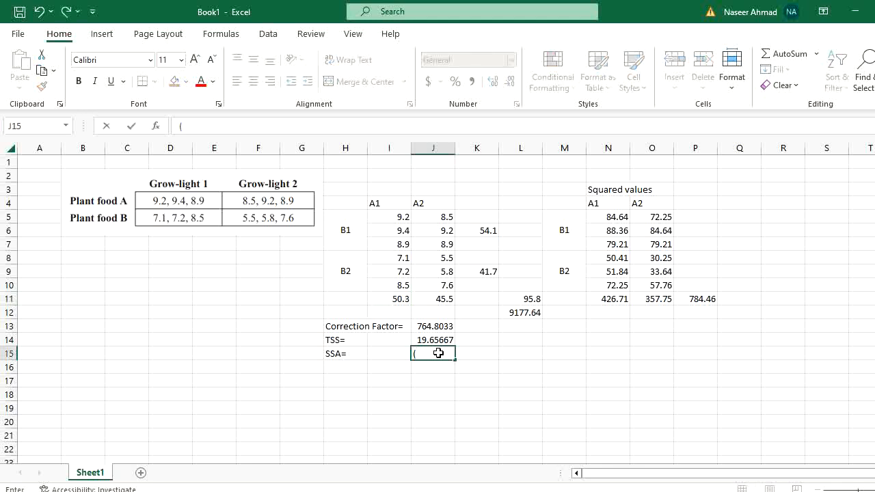
left_click(406, 299)
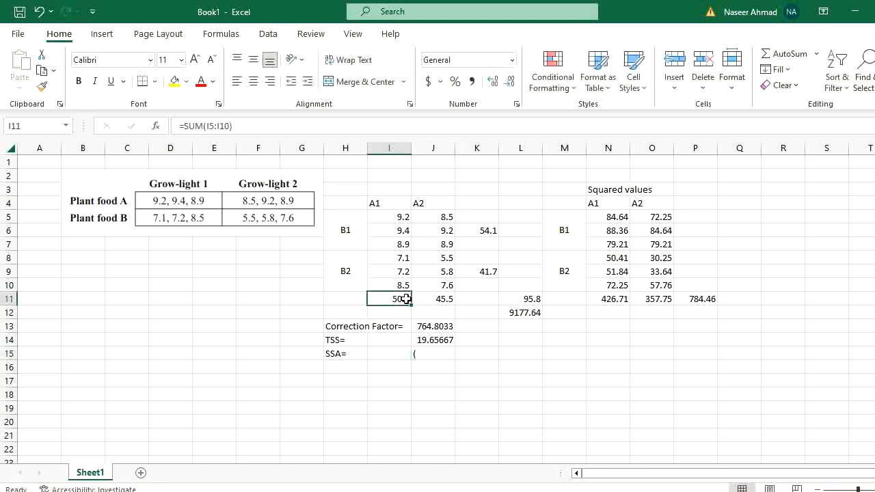
Enter the SSA formula =((I11^2+J11*2)/6)-J13 in J15 and check the entered formula
left_click(434, 355)
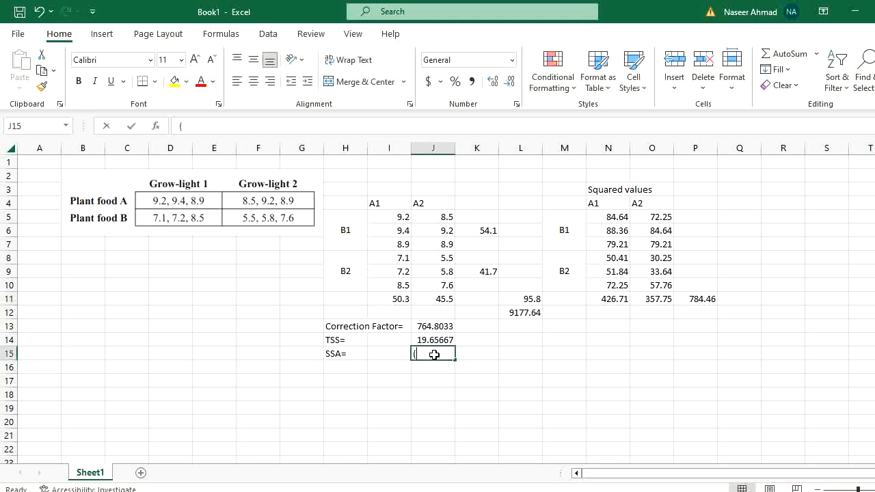
type("=(")
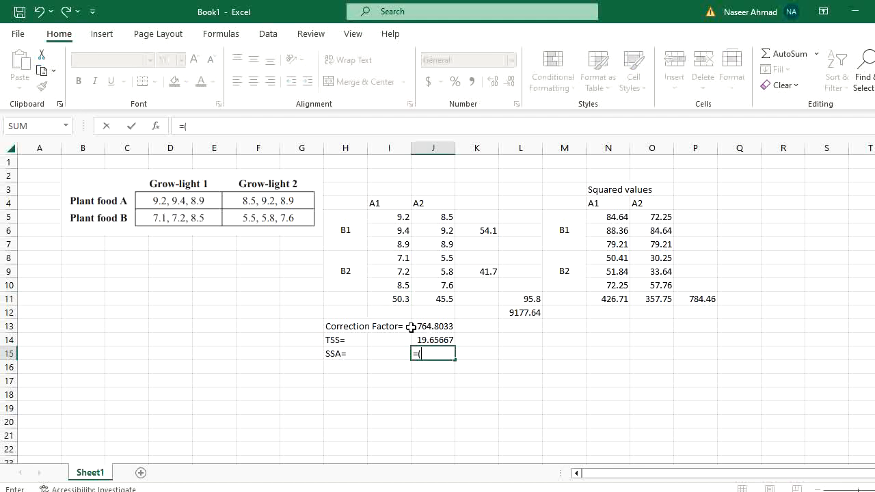
left_click(395, 299)
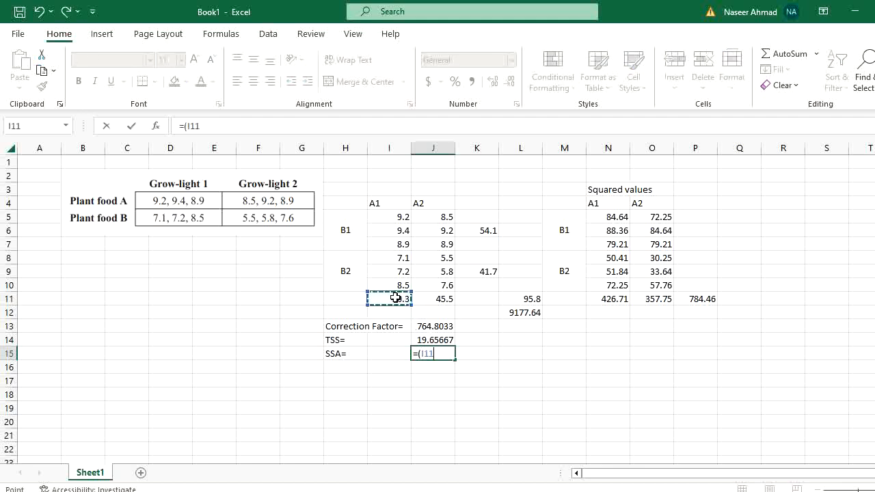
type("^2+")
left_click(436, 300)
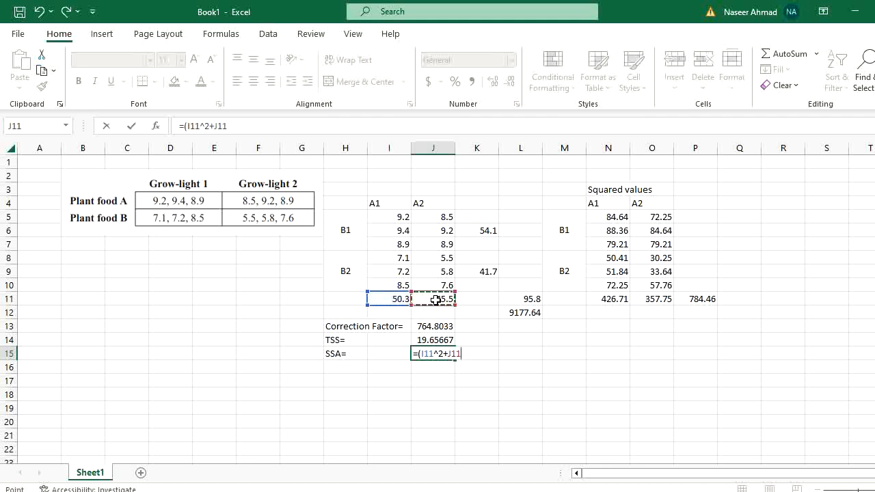
type("*2)/6-")
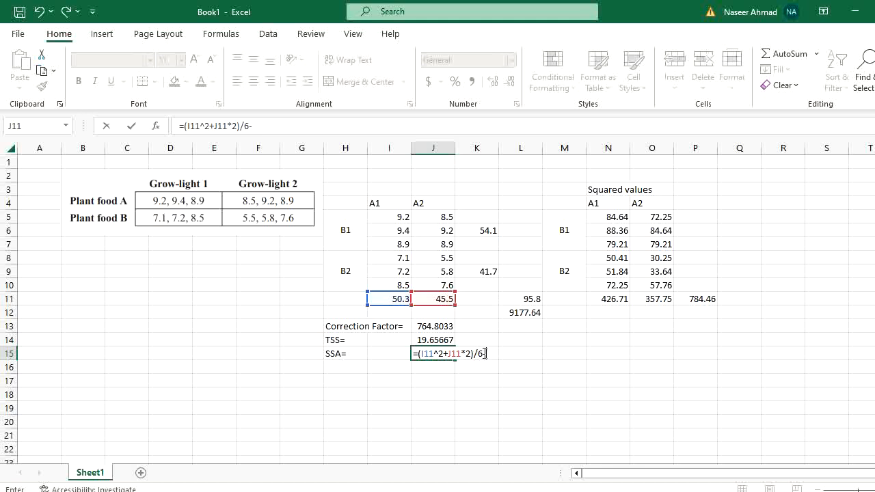
left_click(484, 353)
left_click(421, 354)
type("(")
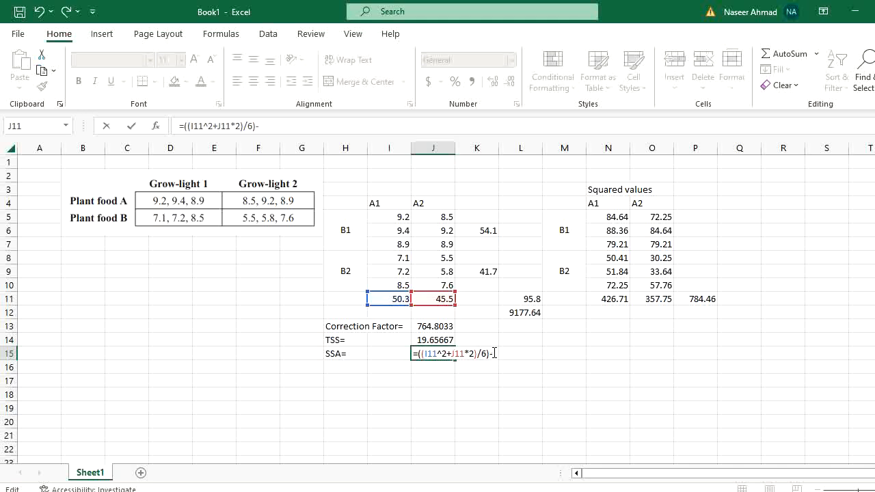
left_click(435, 325)
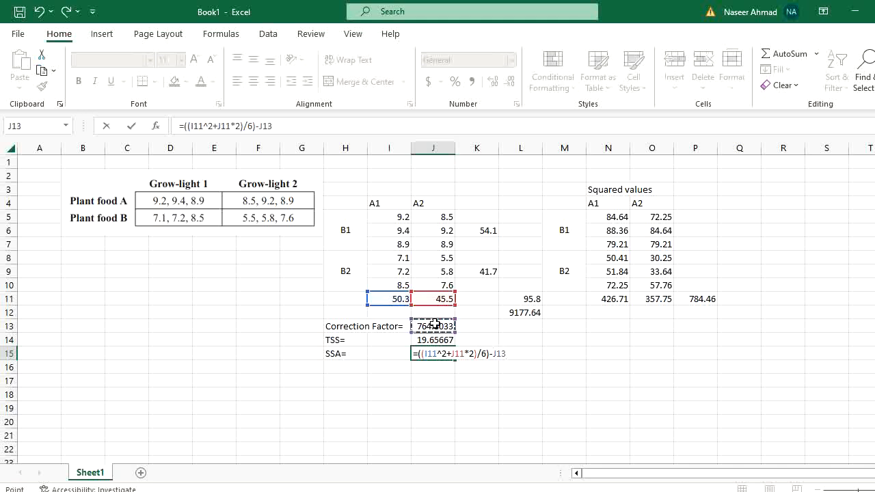
key("Return")
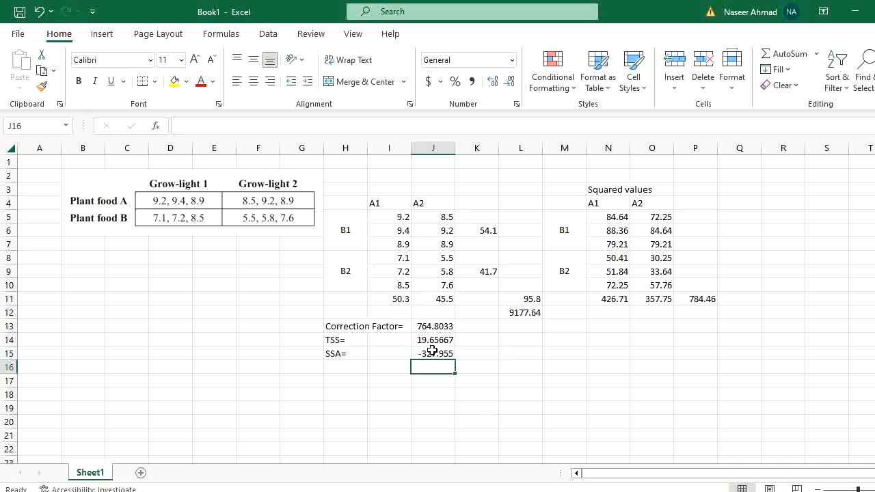
left_click(432, 352)
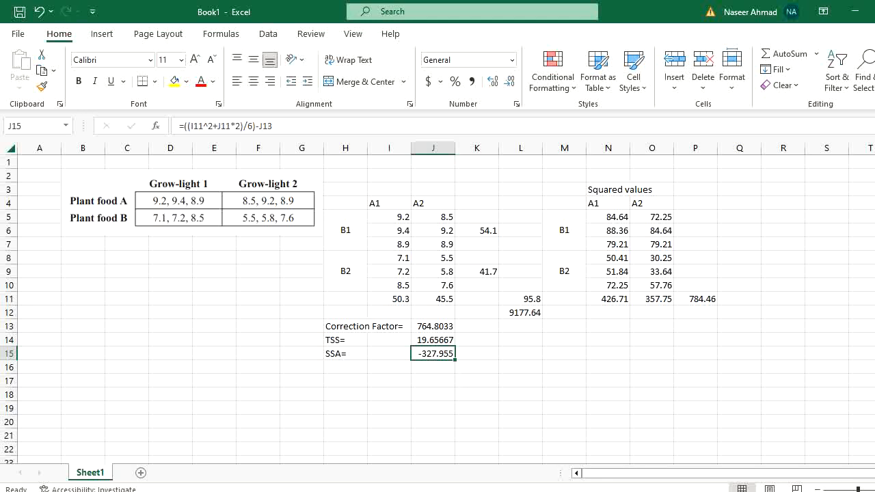
left_click(780, 491)
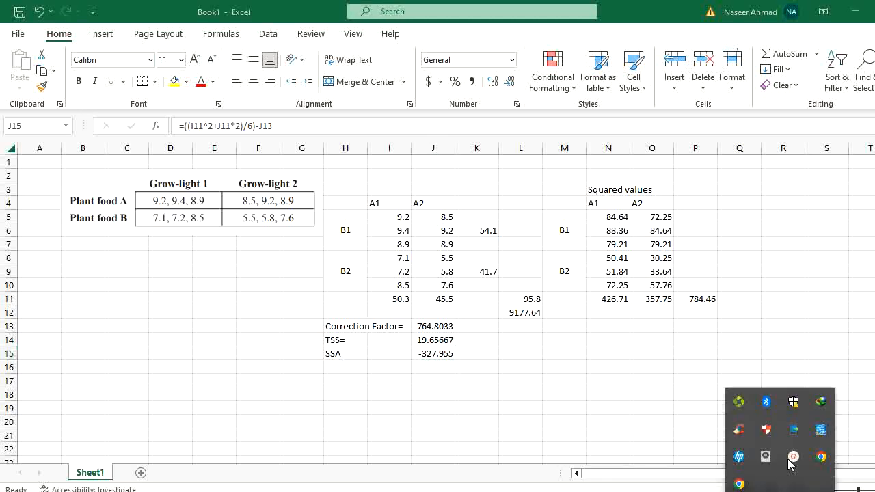
left_click(794, 457)
left_click(719, 435)
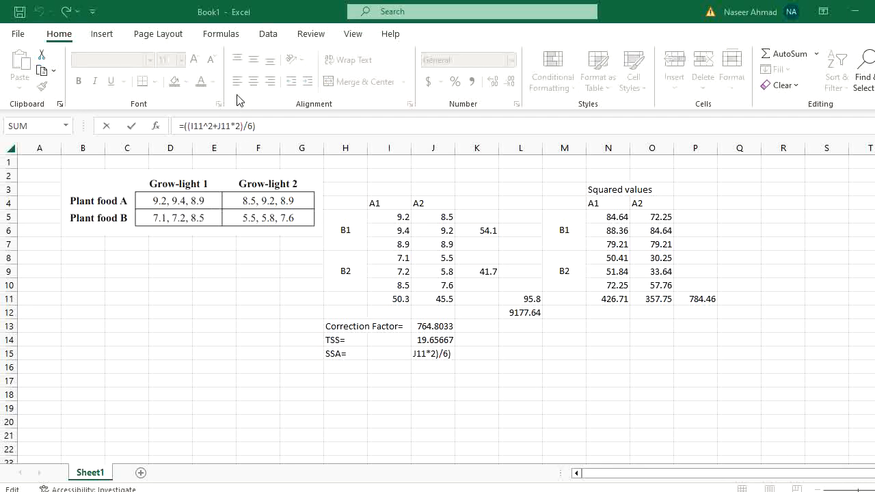
Correct the SSA formula in J15 so the A2 total is squared, making it =((I11^2+J11^2)/6)-J13
left_click(234, 127)
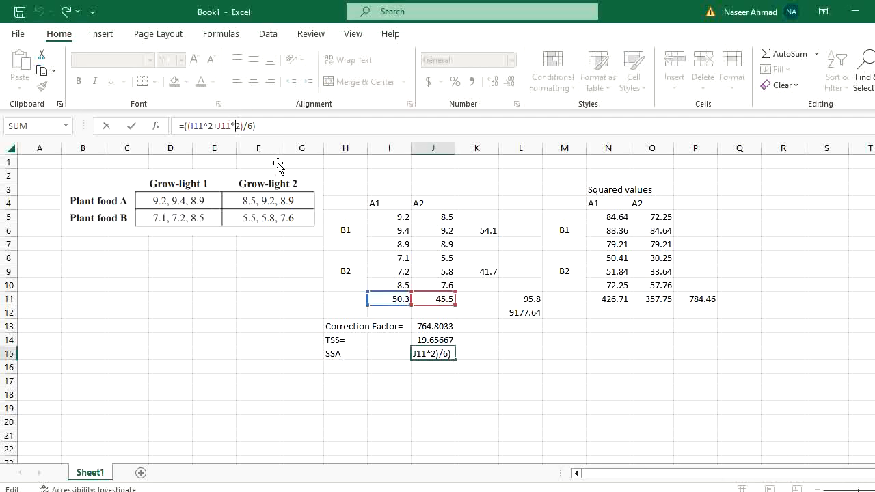
left_click(226, 121)
key("BackSpace")
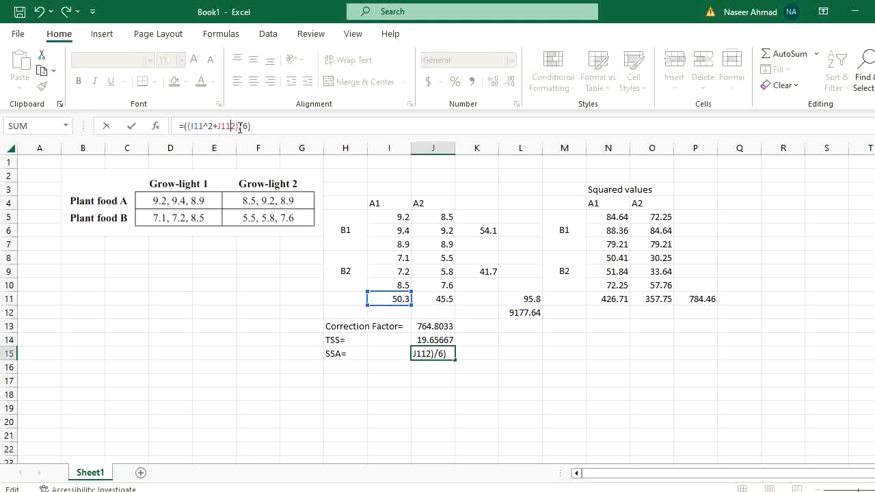
type("^")
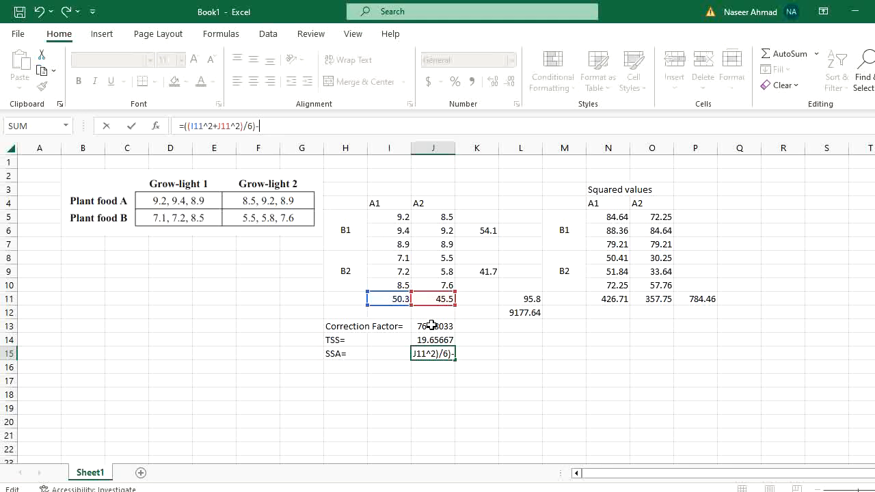
left_click(431, 326)
key("Return")
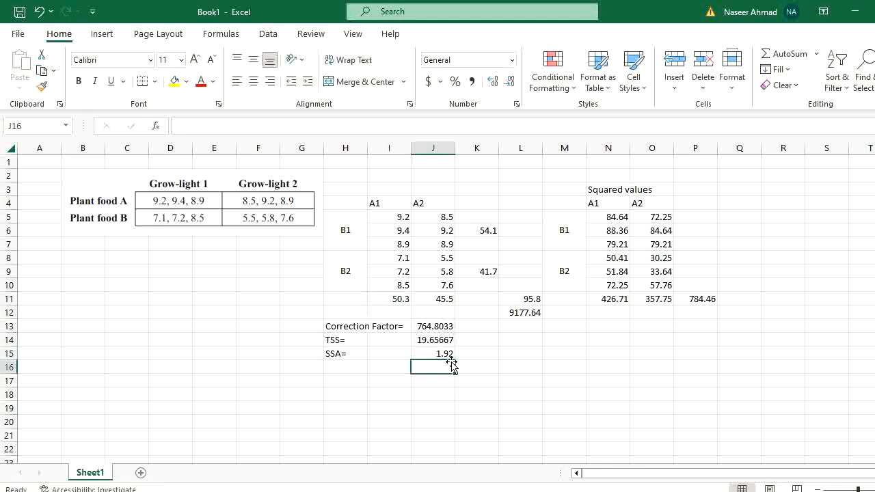
left_click(445, 352)
Label cell H16 as SSB= below the SSA label
left_click(340, 368)
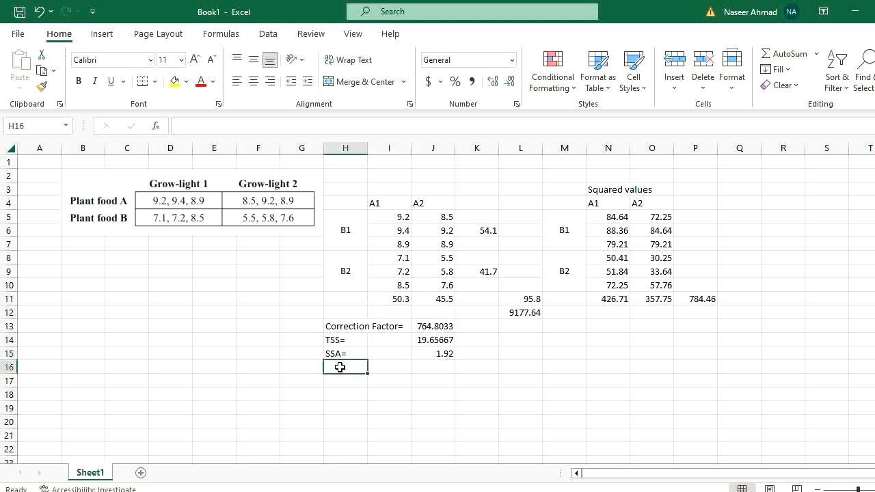
type("SSB")
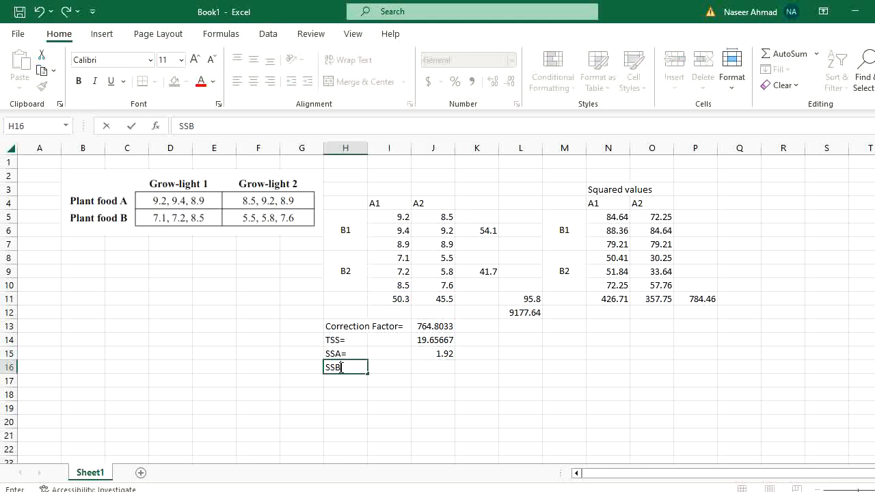
type("=")
key("Tab")
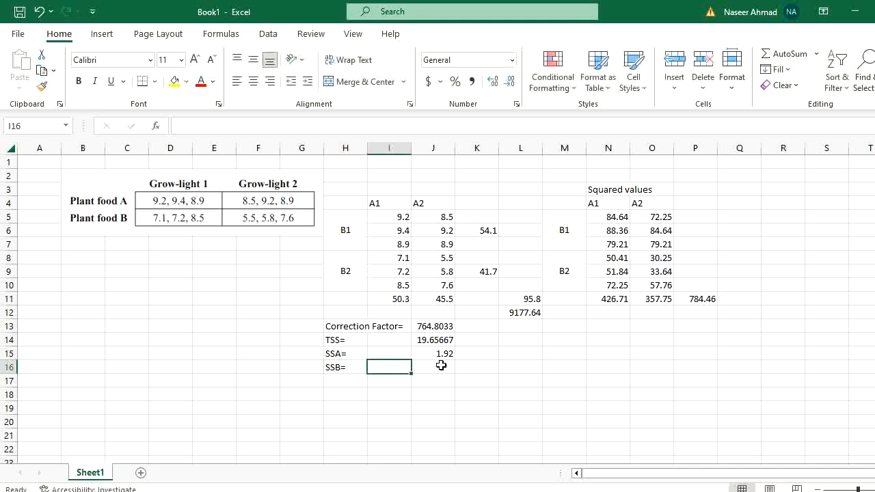
Enter the SSB formula =(K6^2+K9^2)/6-J13 in J16 using the B1 and B2 row totals
left_click(486, 230)
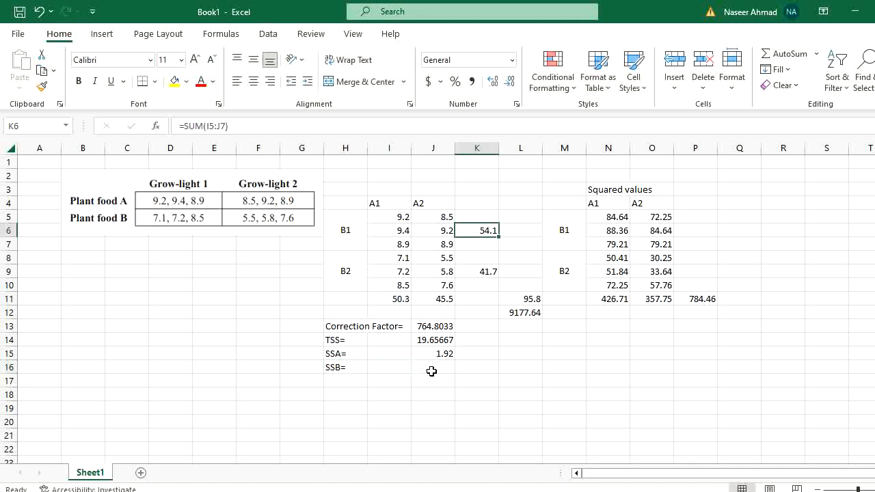
left_click(435, 367)
type("=")
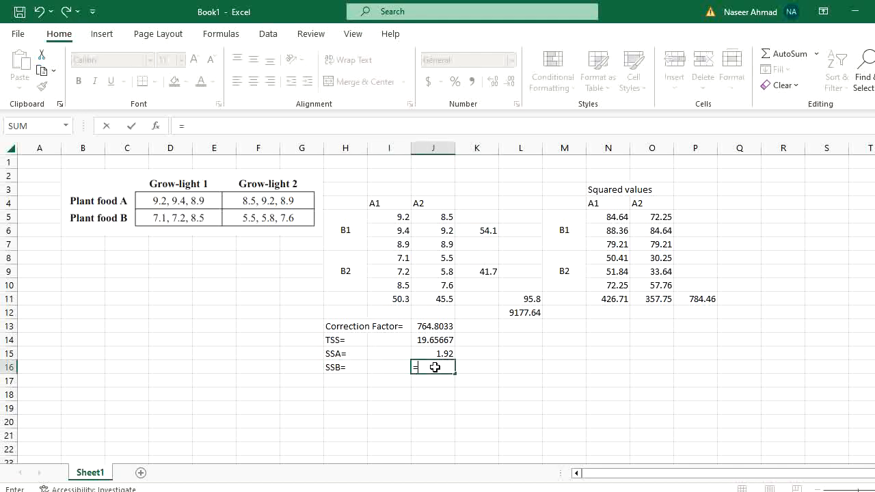
type("(")
left_click(486, 230)
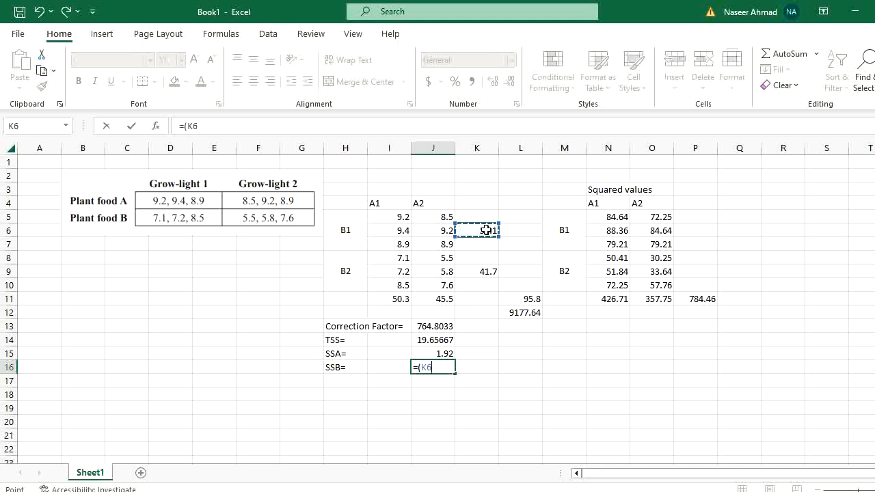
type("^2+")
left_click(490, 272)
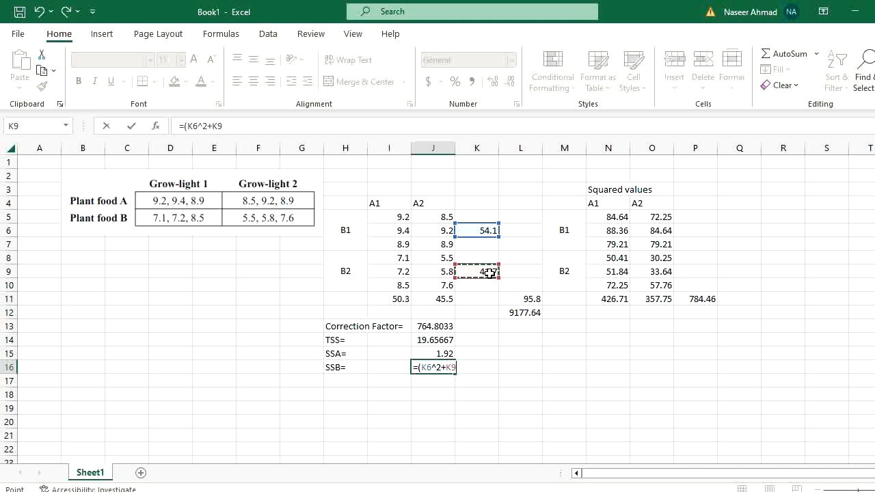
type("^2)/6-")
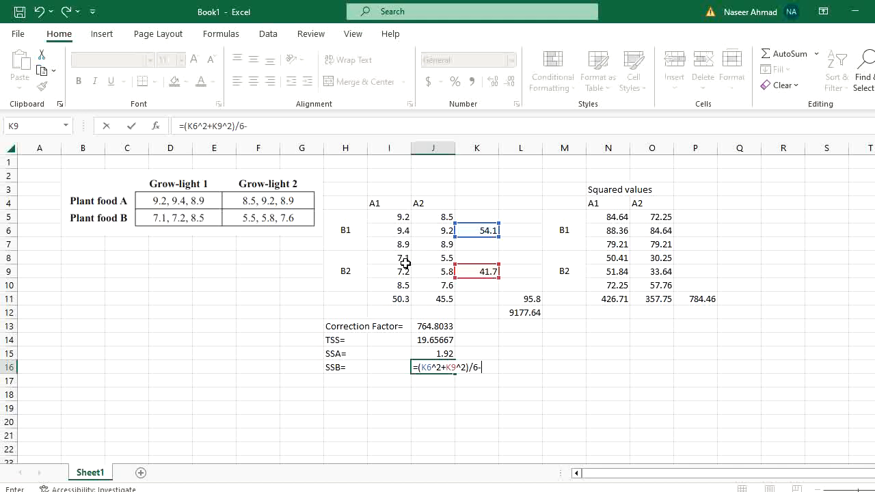
left_click(432, 327)
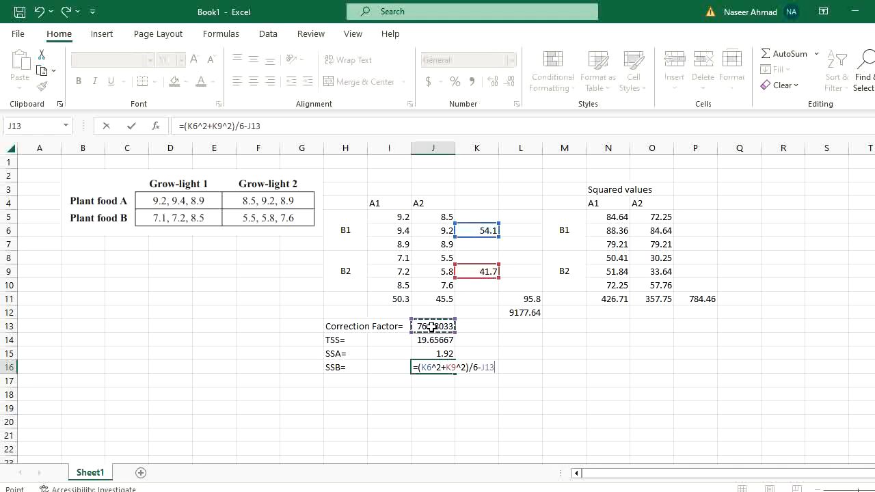
key("Return")
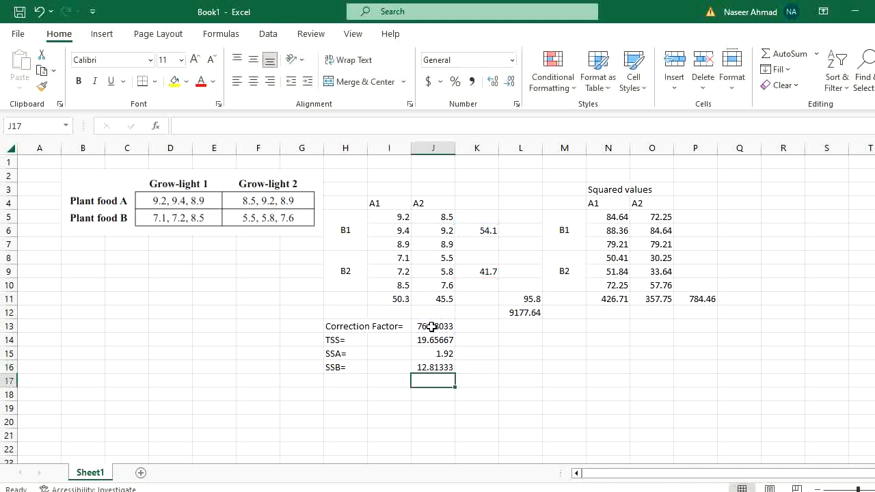
Label cell H17 as SSAB= below the SSB label
left_click(345, 379)
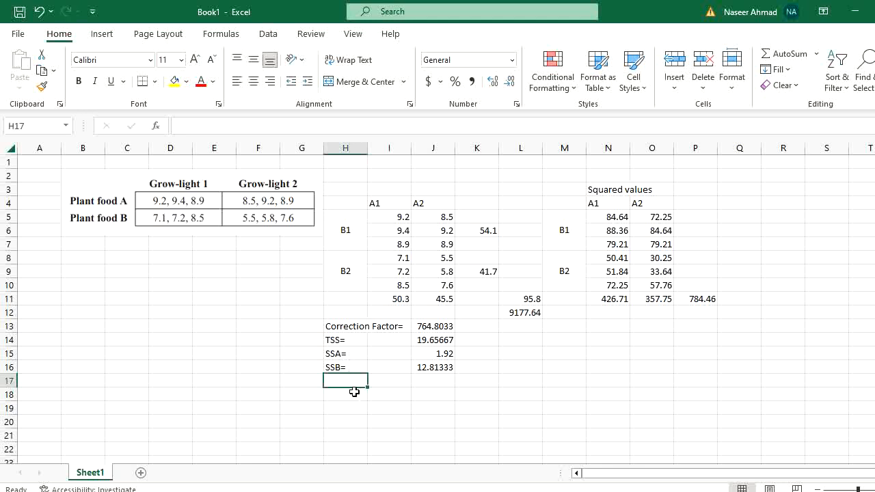
type("SSAB=")
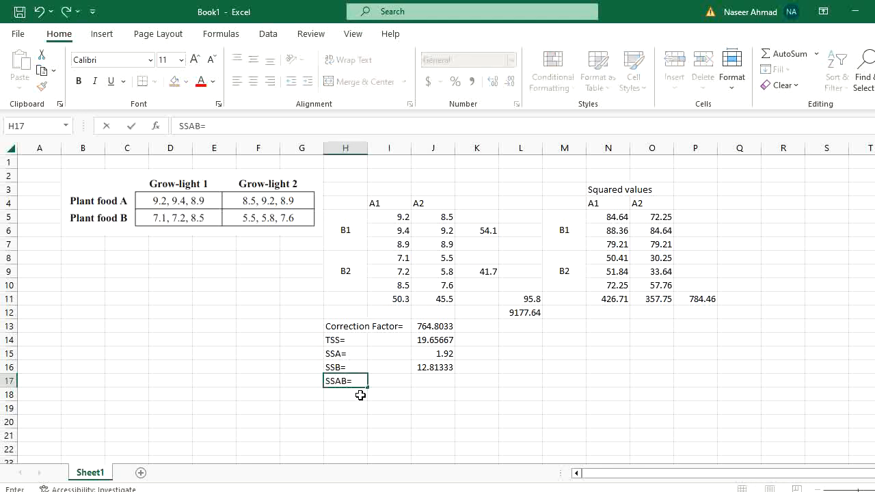
key("Tab")
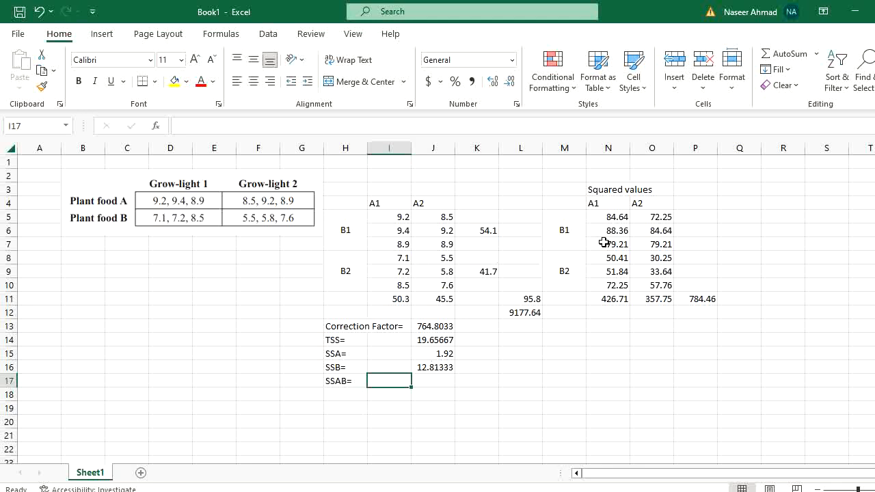
Move the whole squared values table, including its B1 and B2 labels, three columns over so it starts at P3
left_click_drag(604, 192, 704, 296)
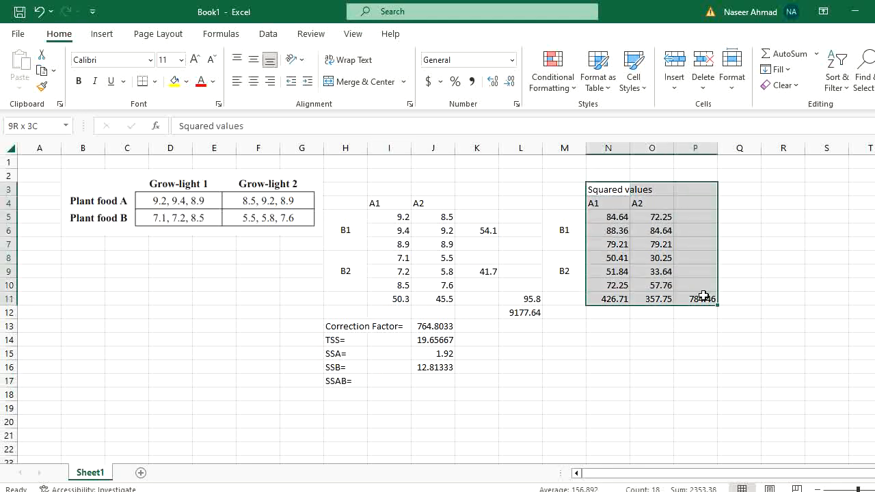
left_click(575, 187)
left_click_drag(574, 187, 843, 308)
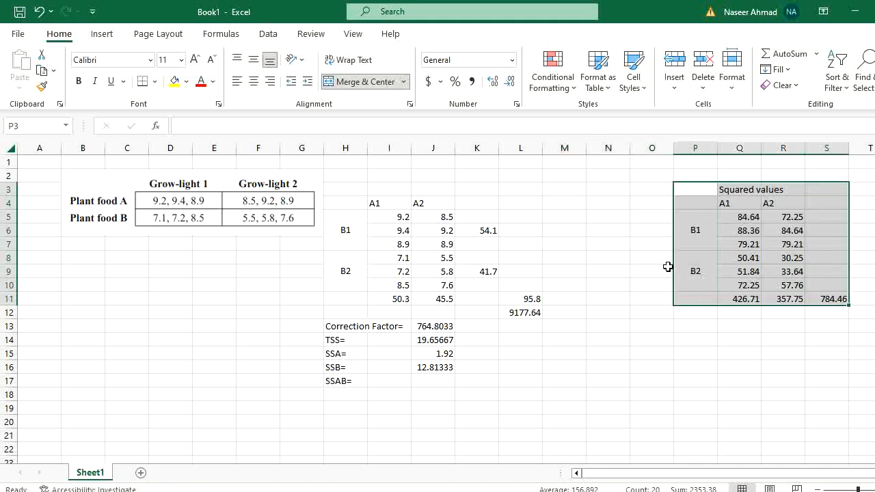
left_click(588, 230)
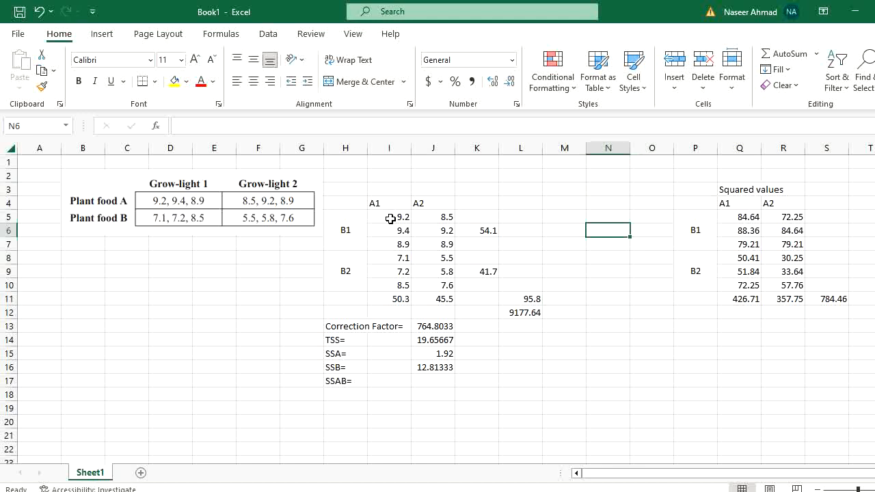
Review the A1 and B1 data in I5:I7 and enter the heading Intreaction Sums in M3
left_click(387, 202)
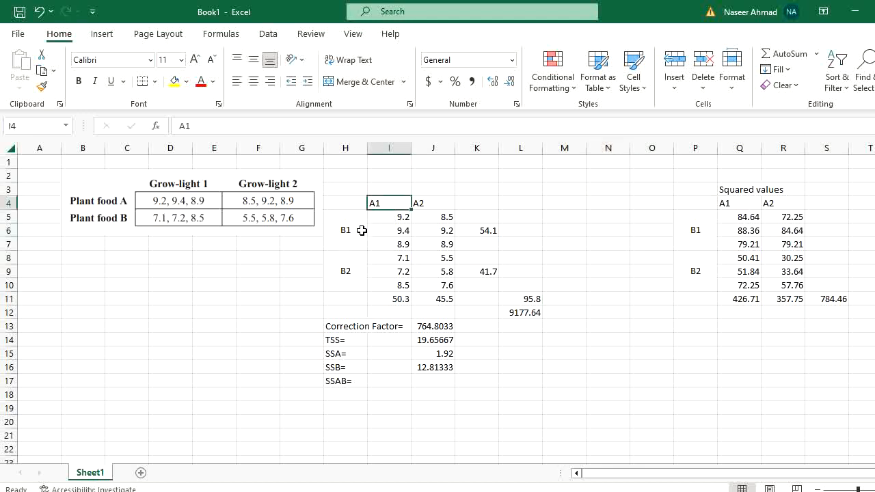
left_click_drag(390, 219, 400, 243)
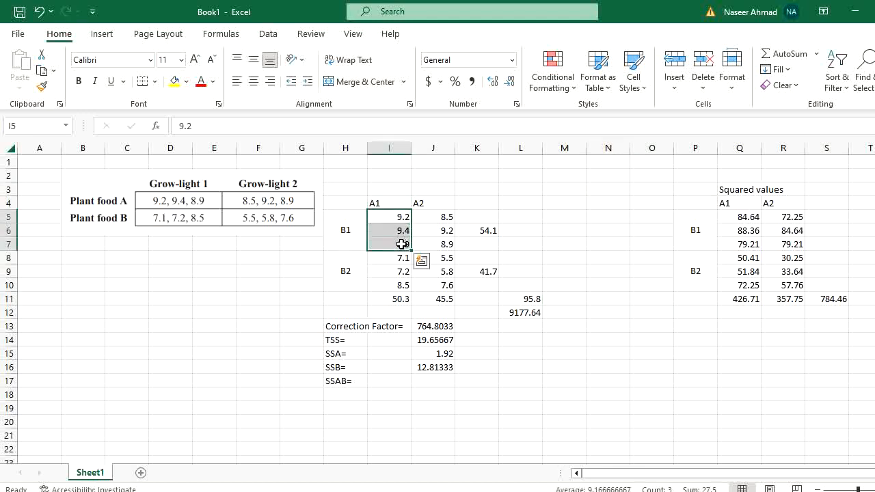
left_click(562, 183)
type("I")
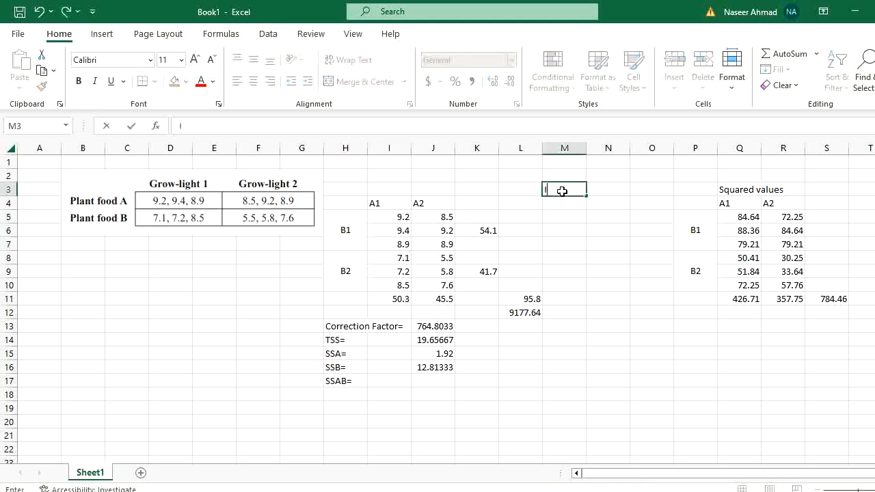
type("ntreaction")
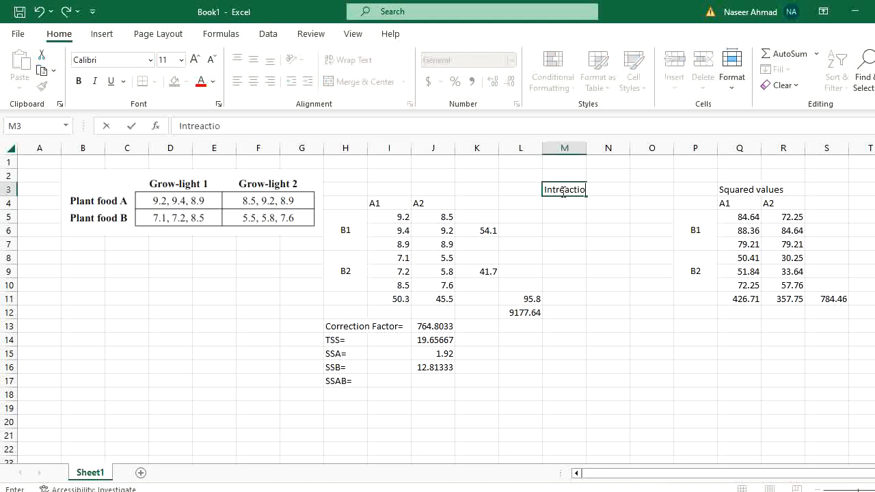
key("Return")
left_click(563, 191)
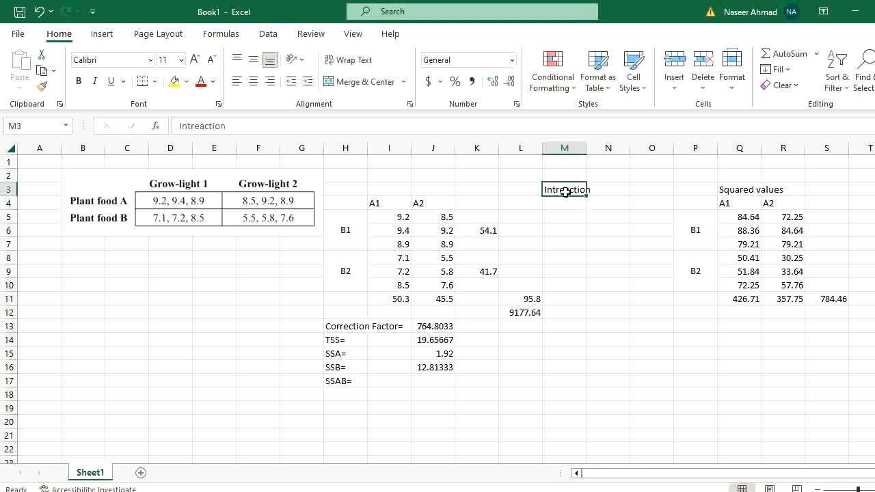
left_click(388, 126)
type("Sums")
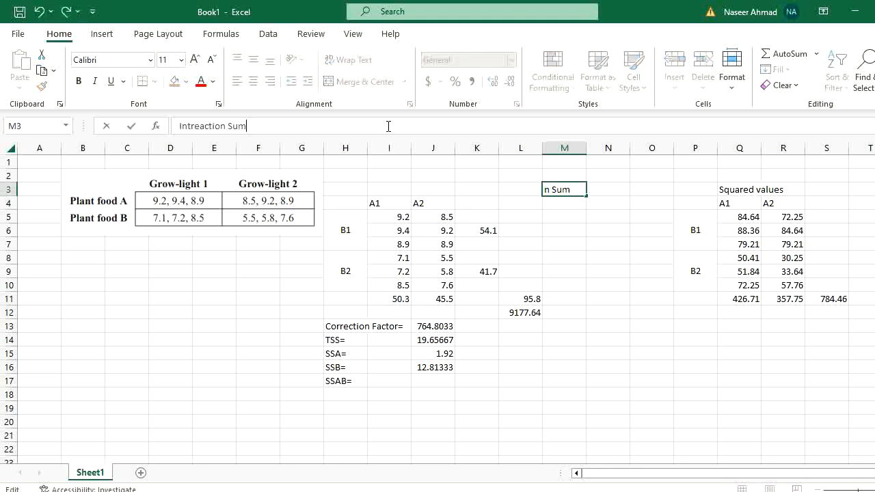
key("Return")
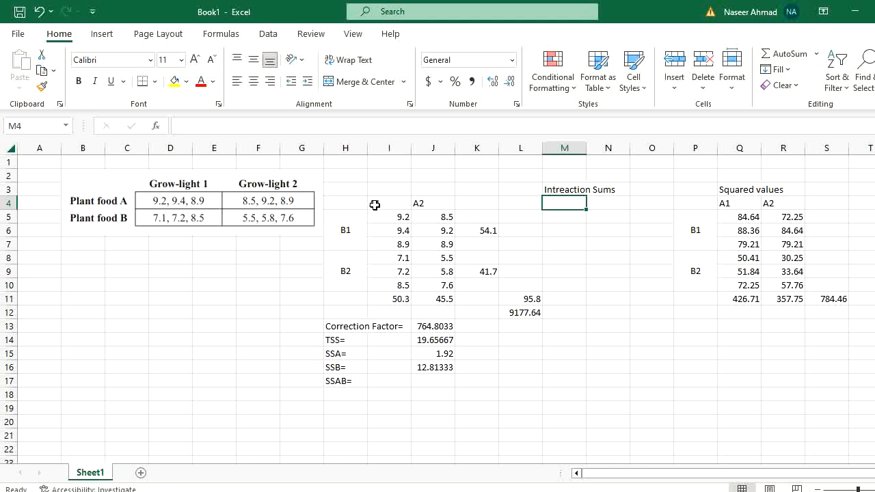
Copy the A1 and A2 headings to M4:N4 and the merged B1 and B2 labels to L5:L10
left_click_drag(374, 203, 416, 205)
key("ctrl+c")
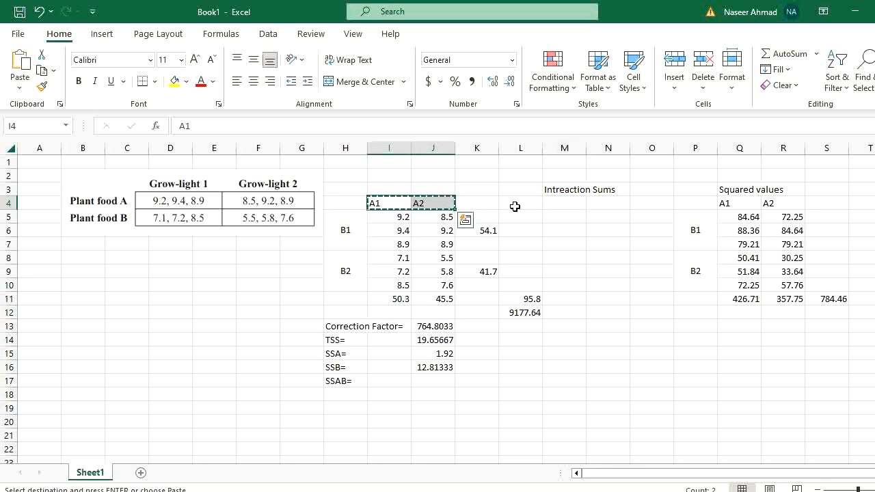
left_click(564, 205)
key("ctrl+v")
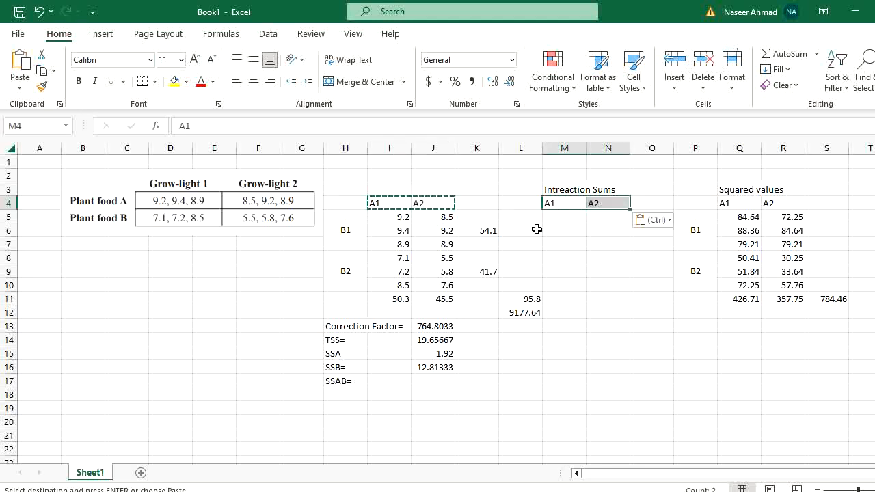
left_click_drag(346, 230, 346, 267)
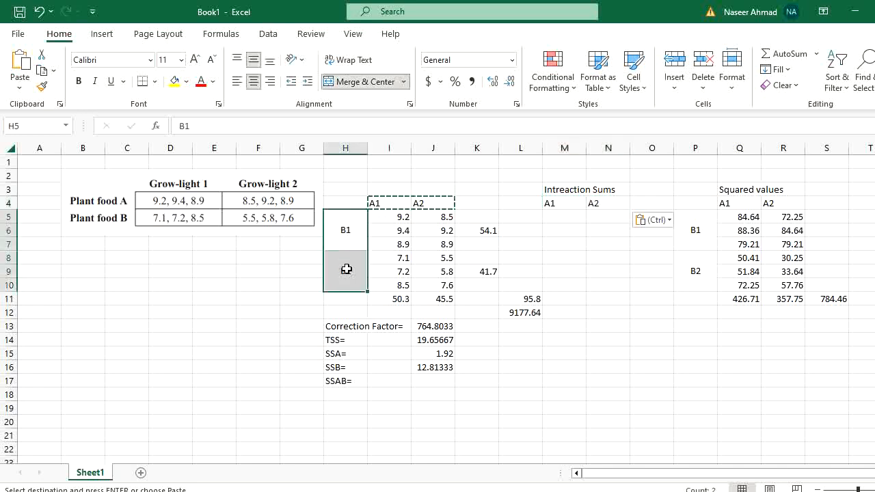
key("ctrl+c")
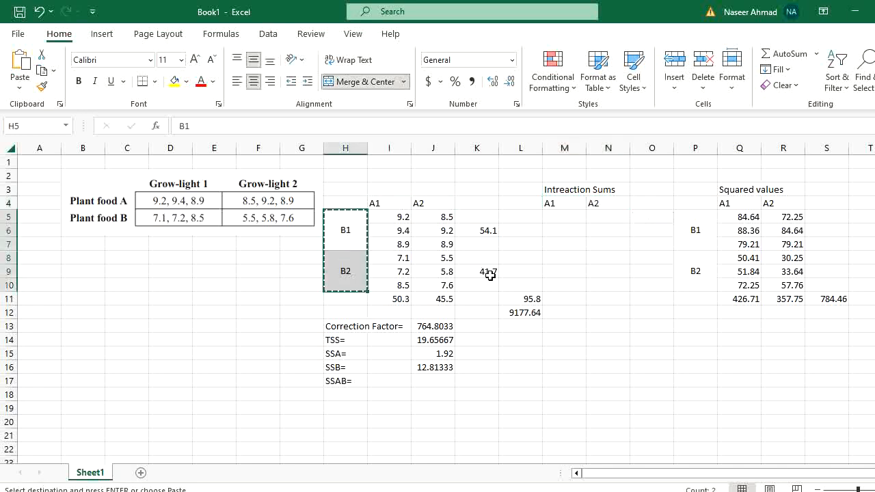
left_click(526, 219)
key("ctrl+v")
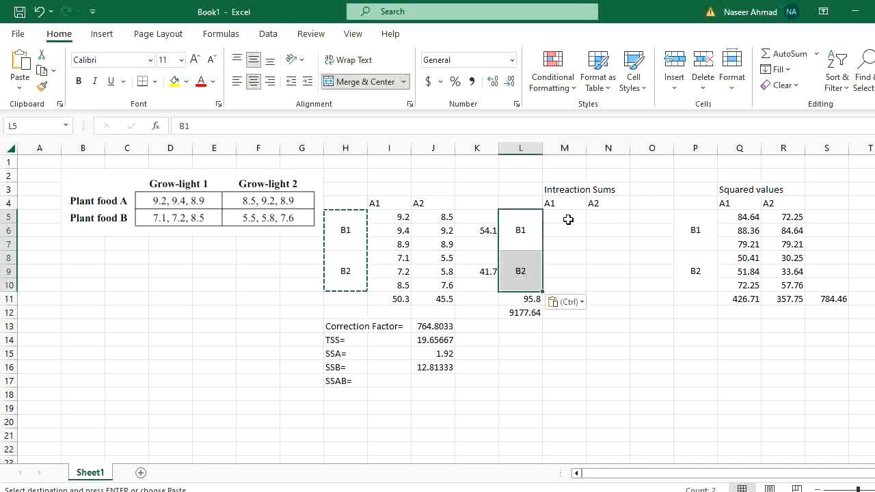
Enter the A1 and B1 interaction sum =SUM(I5:I7) in M6
left_click(560, 233)
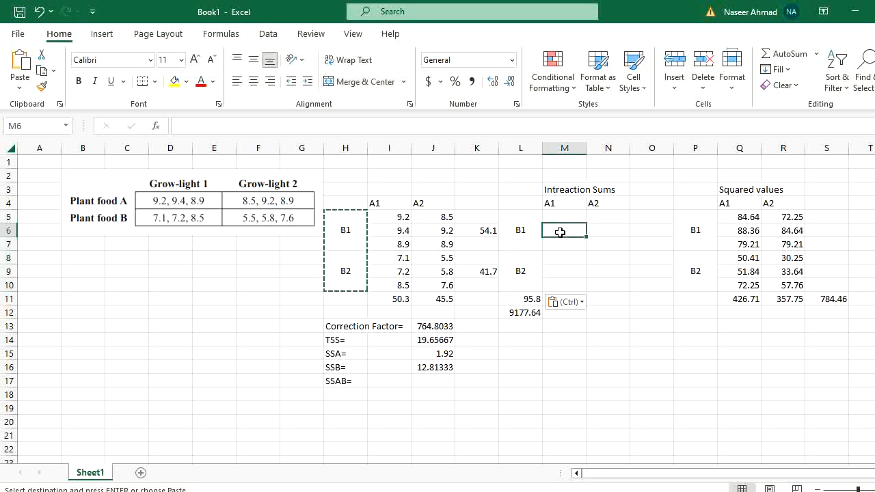
type("=sum(")
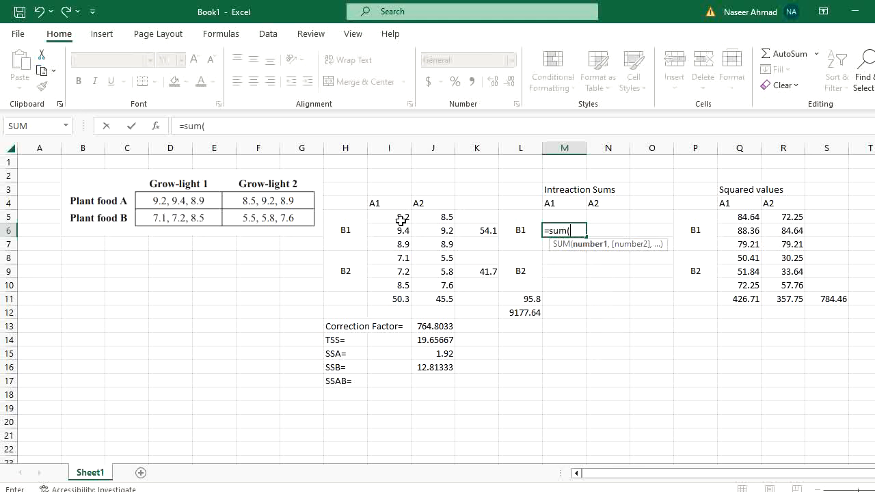
left_click_drag(401, 218, 402, 245)
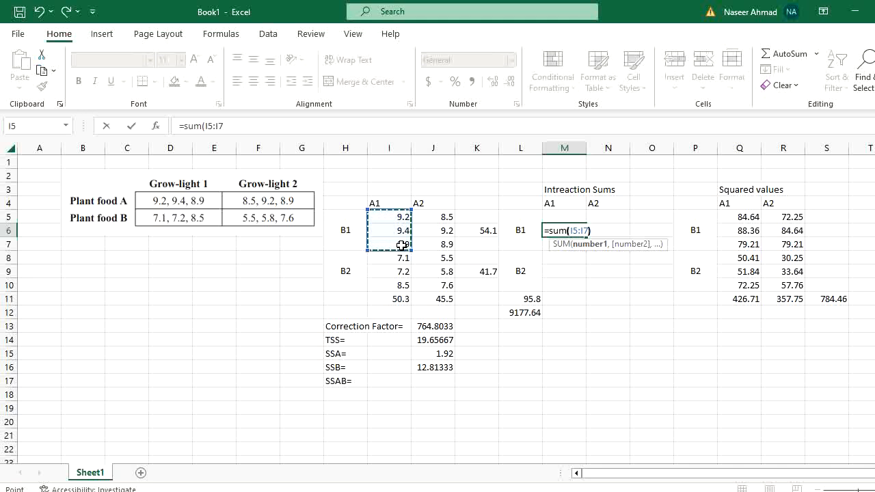
key("Return")
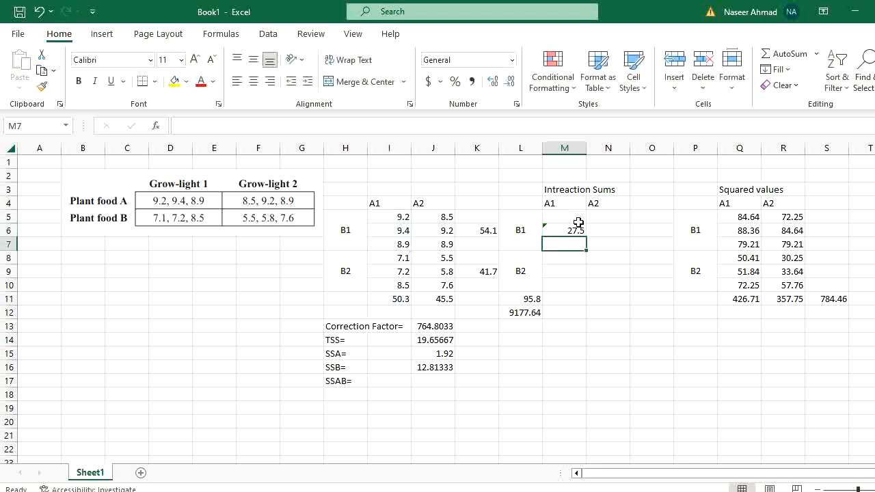
Copy the sum formula from M6 to M9 for the B2 group and check the range it references
left_click(574, 232)
key("ctrl+c")
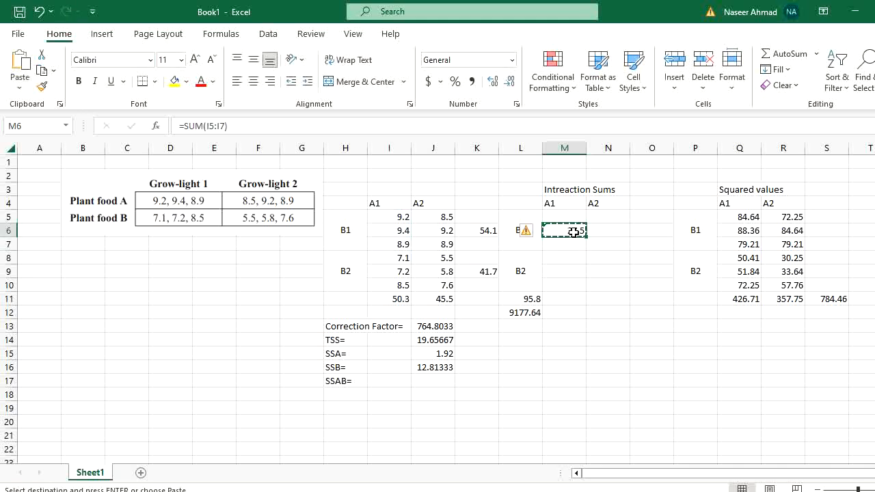
left_click(563, 271)
key("ctrl+v")
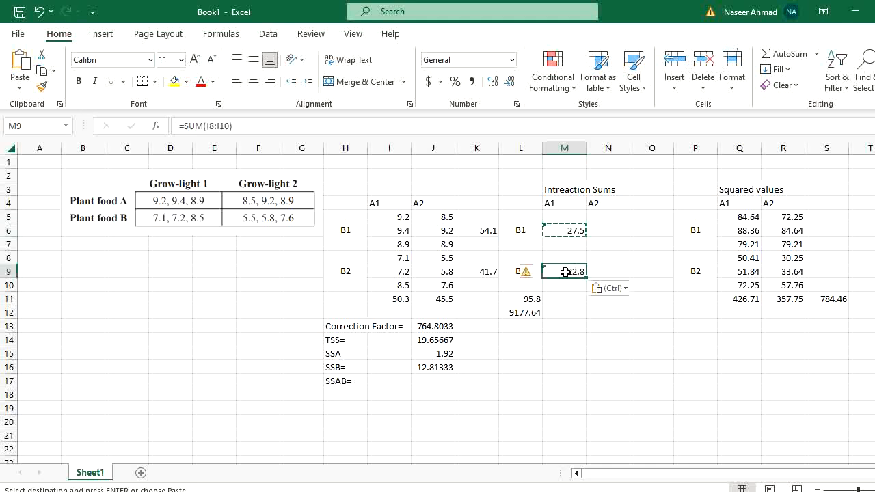
double_click(565, 272)
key("Escape")
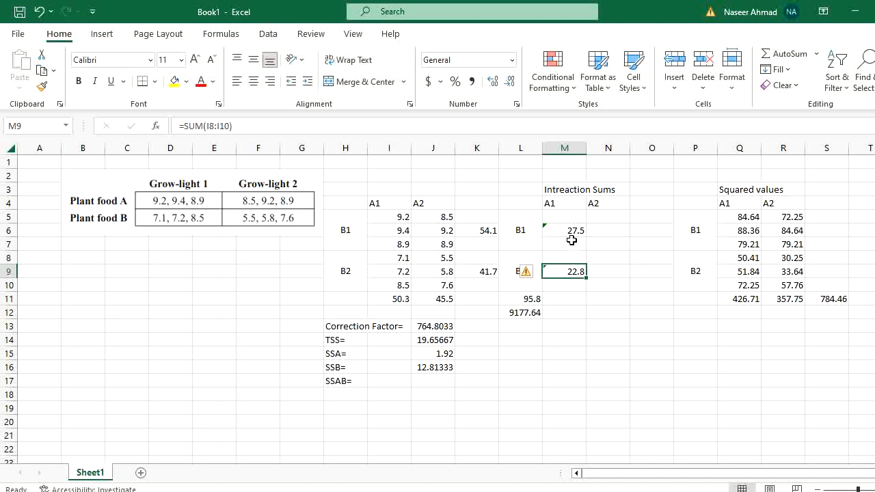
Fill the A1 interaction sums in M6 and M9 across to column N for A2 and check the formula in N6
left_click(572, 231)
key("ctrl+c")
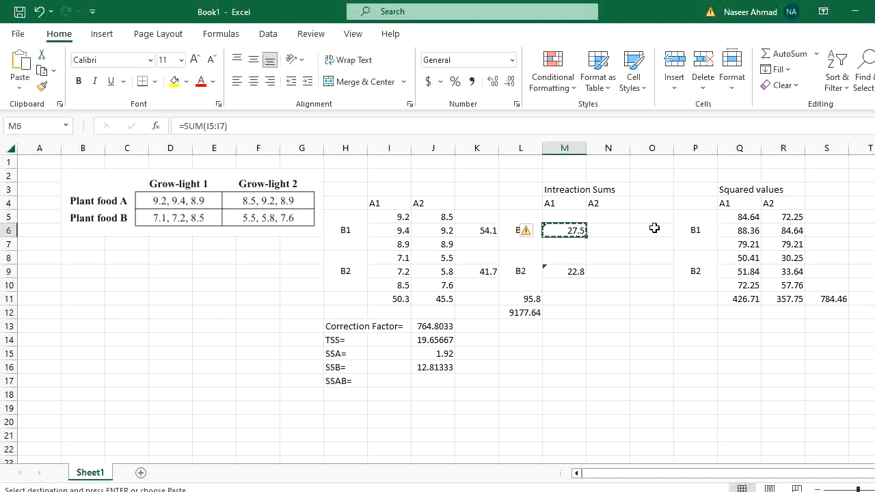
key("Escape")
left_click_drag(573, 231, 627, 292)
double_click(618, 230)
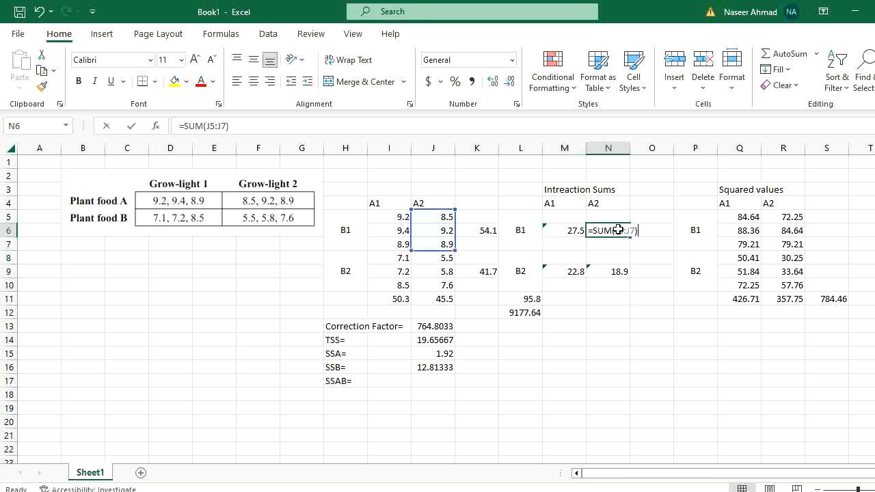
key("Escape")
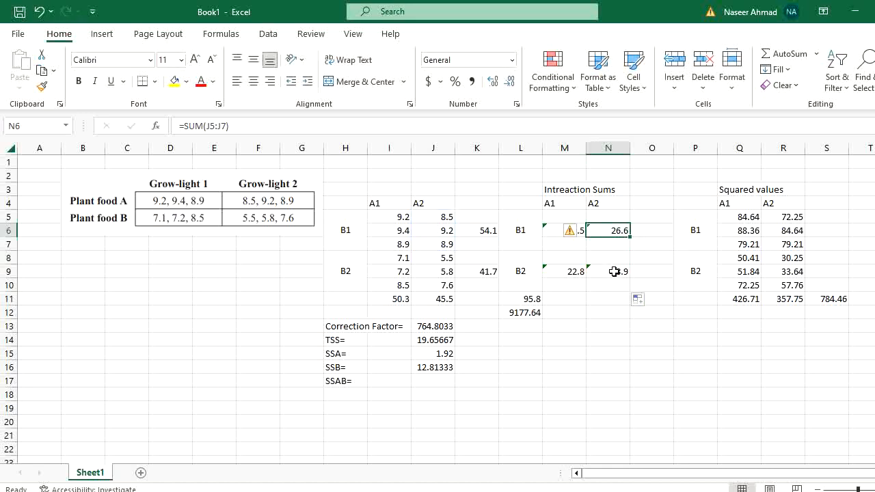
Check the range referenced by the A2 and B2 interaction sum formula in N9
double_click(615, 271)
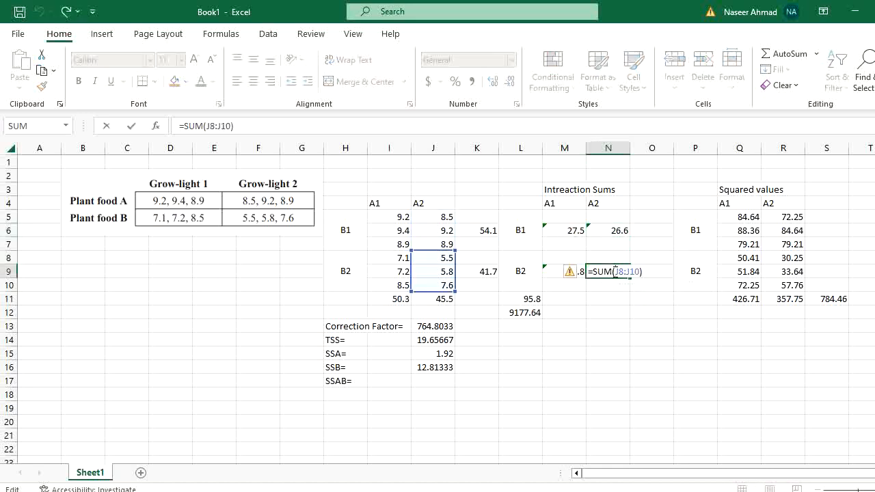
key("Escape")
left_click(427, 383)
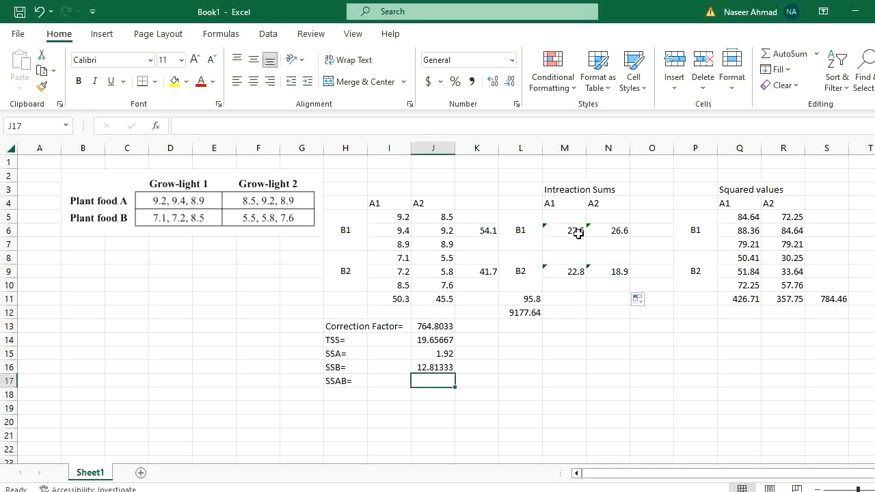
type("(")
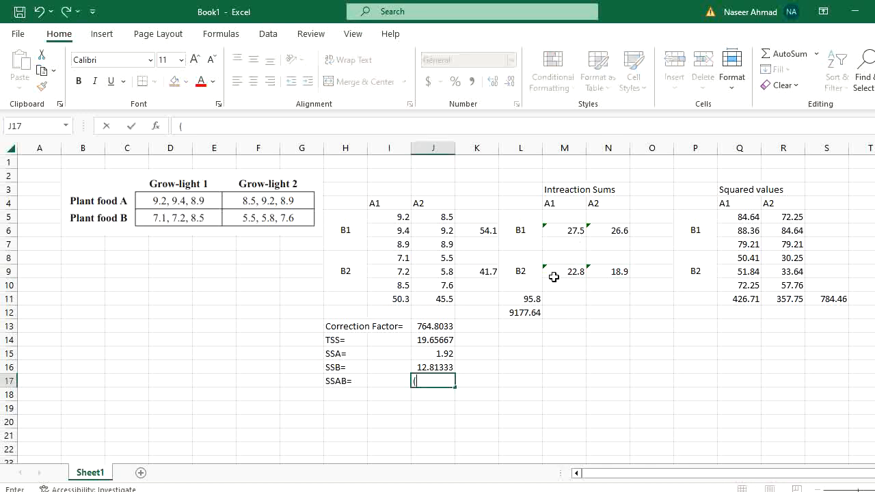
left_click(572, 227)
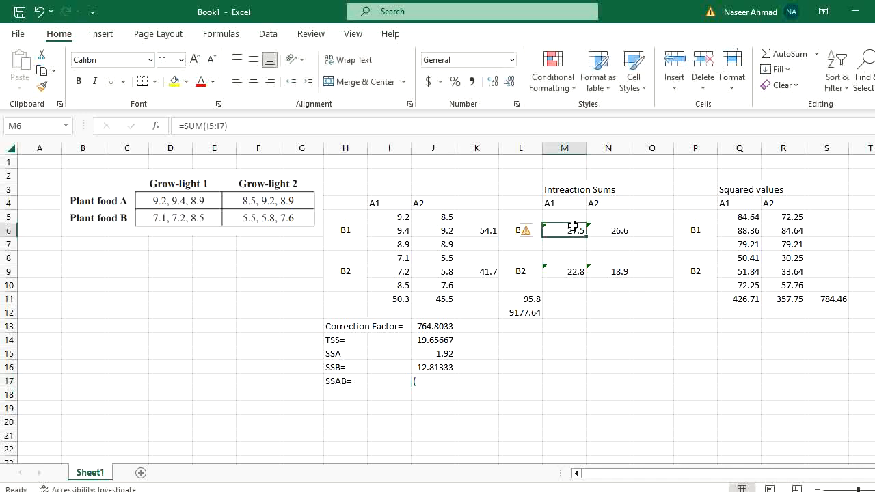
left_click(439, 381)
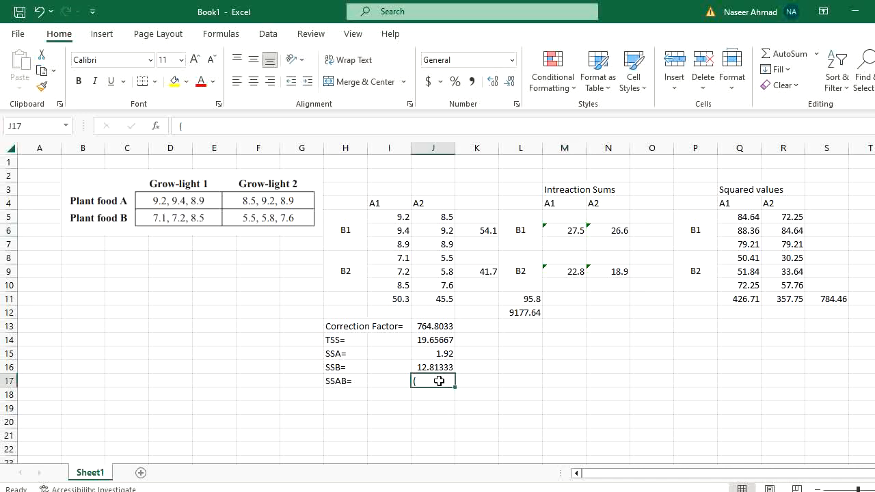
Begin the SSAB formula in J17 with the interaction sums as =M6*2+N6^2+M9^2+N9^2
type("=")
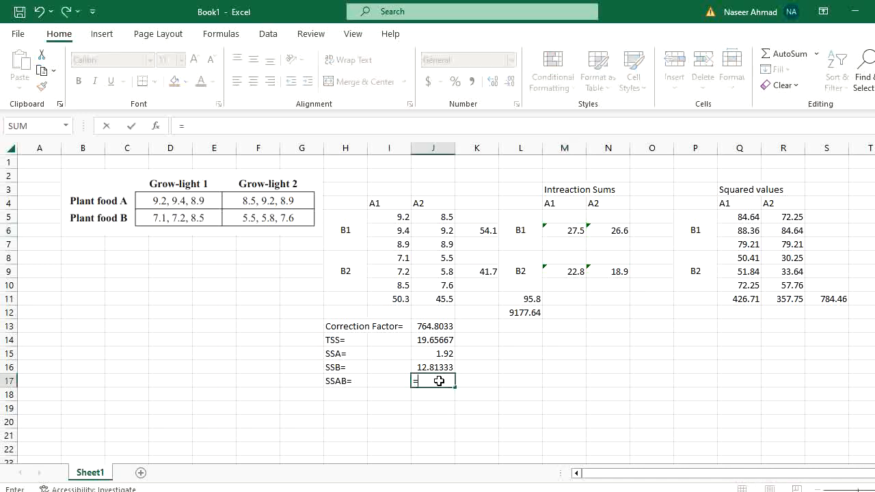
left_click(571, 232)
type("*")
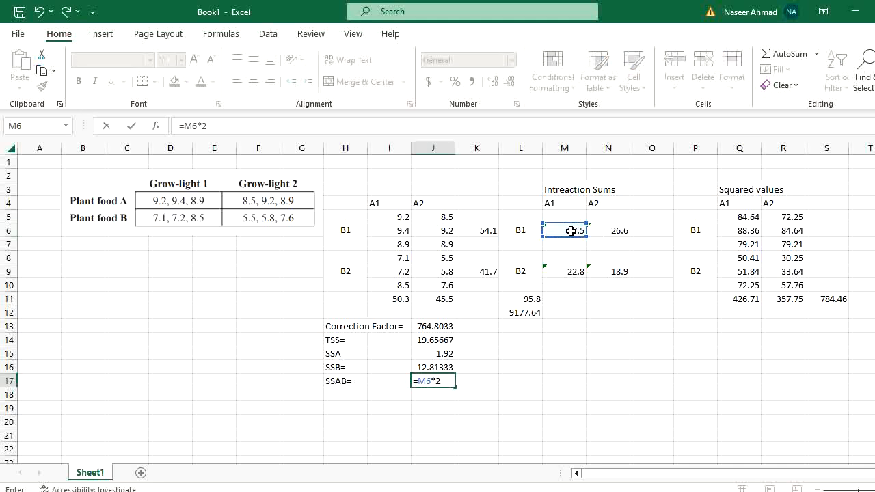
left_click(613, 231)
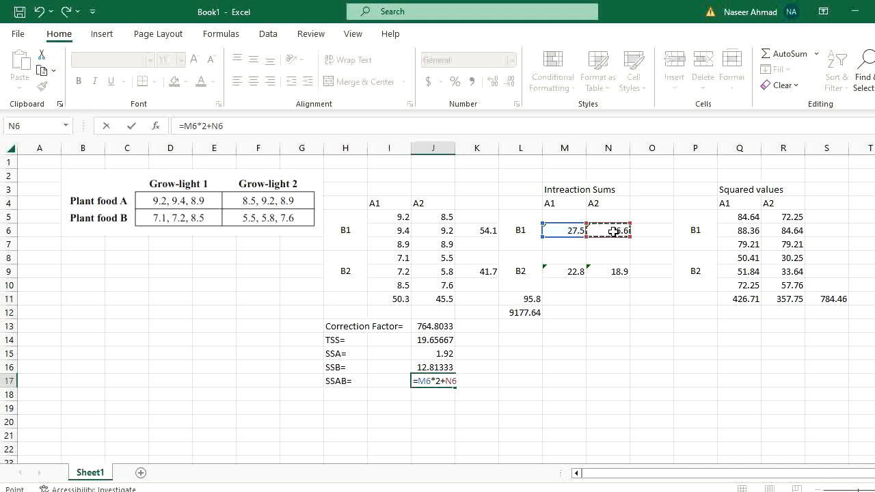
type("^2+")
left_click(576, 272)
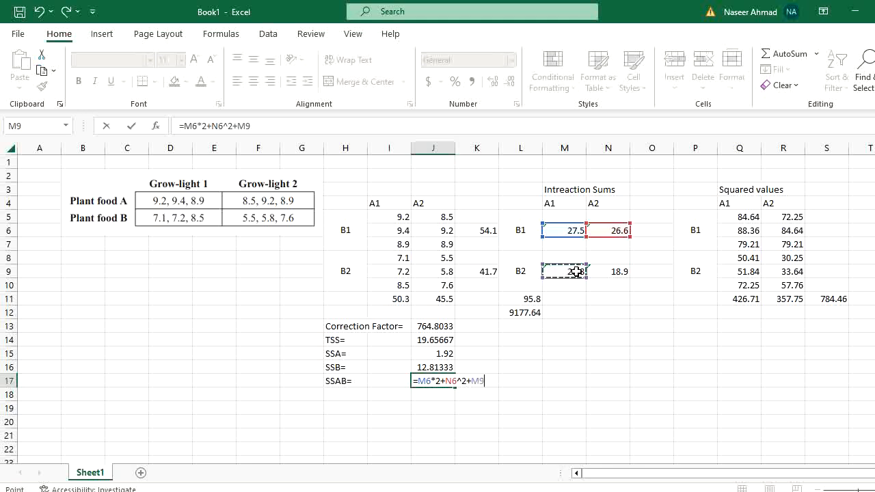
type("^2+")
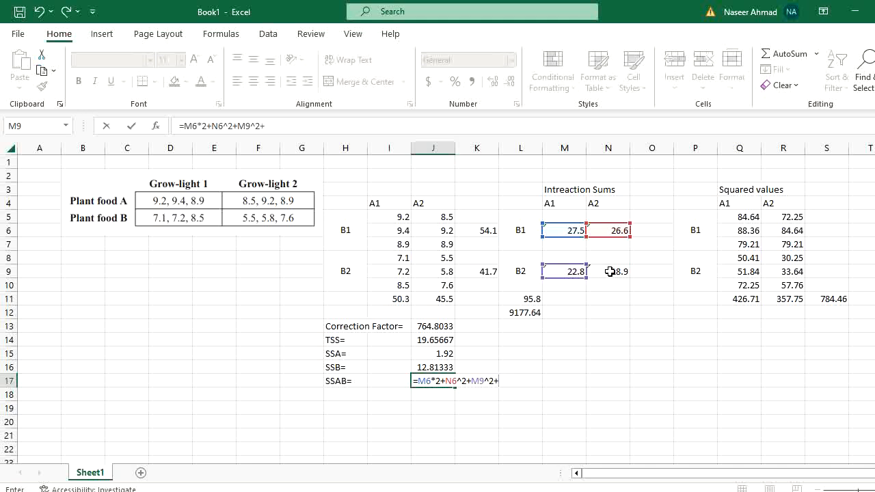
left_click(611, 272)
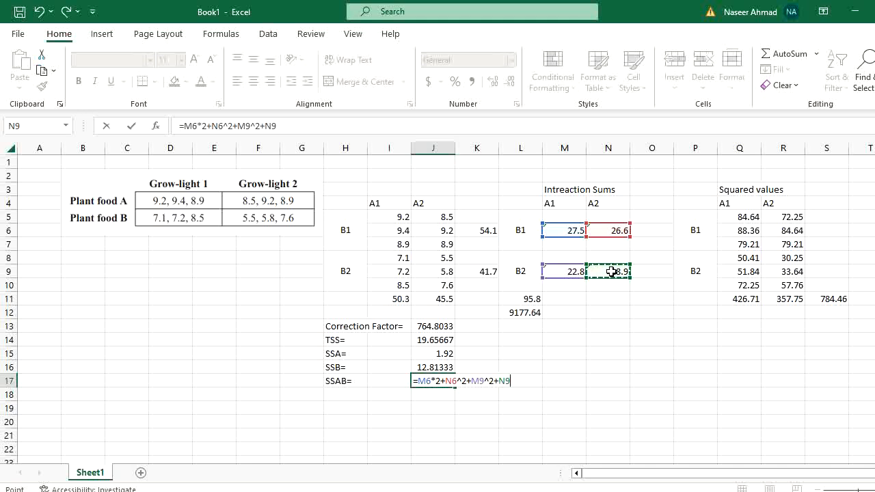
type("^")
Rework the SSAB formula in J17 to =(M6^22+N6^2+M9^2+N9^2)/3
key("BackSpace")
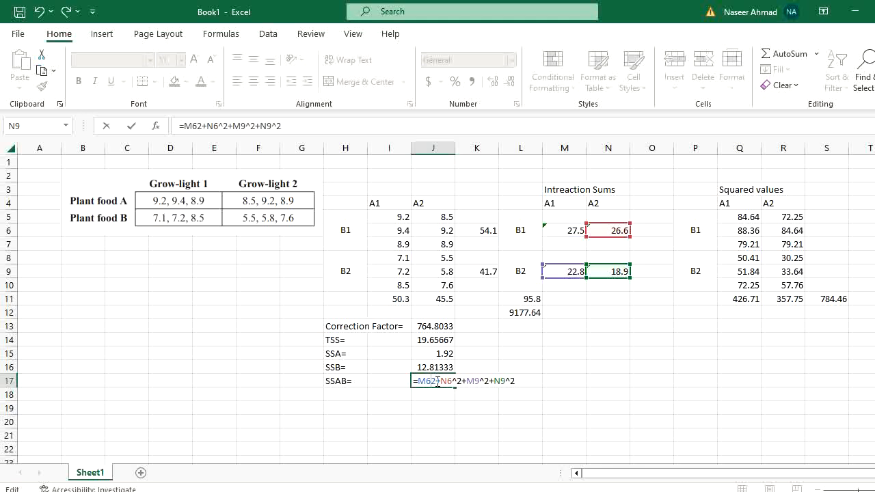
type("^2")
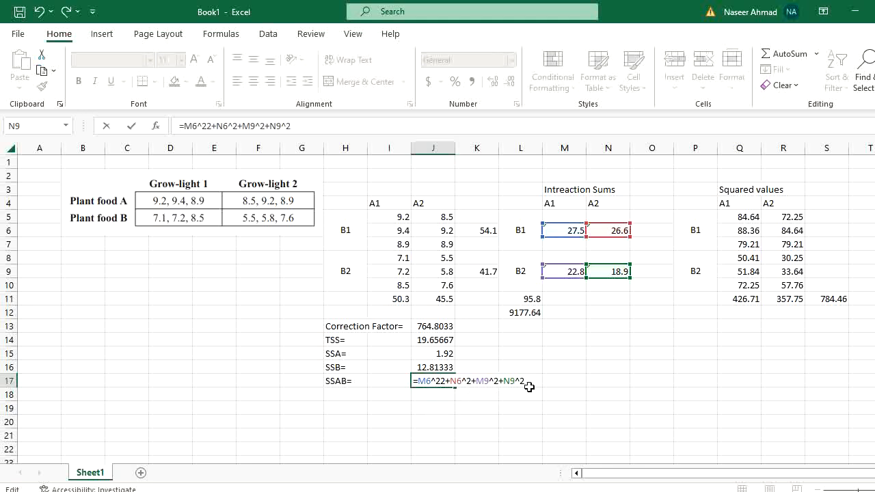
left_click(419, 381)
type("(")
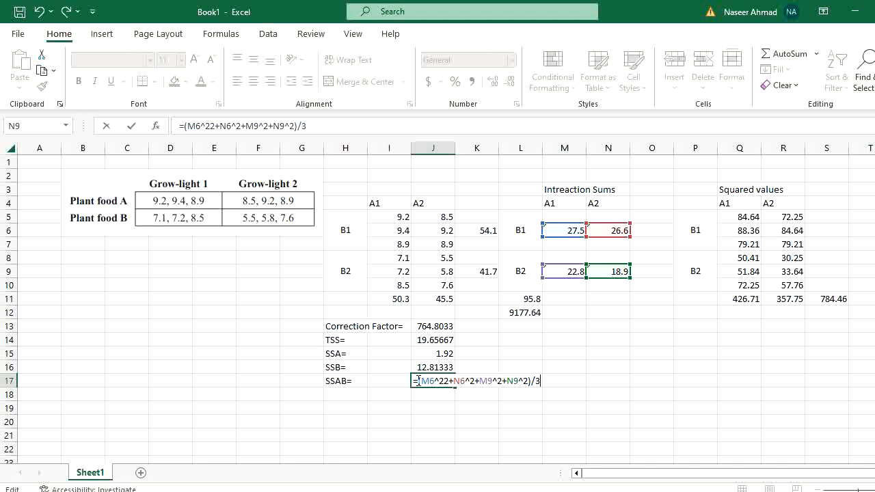
Subtract SSA in J15, SSB in J16 and the correction factor in J13 from the SSAB formula and enter it
type("-")
left_click(426, 354)
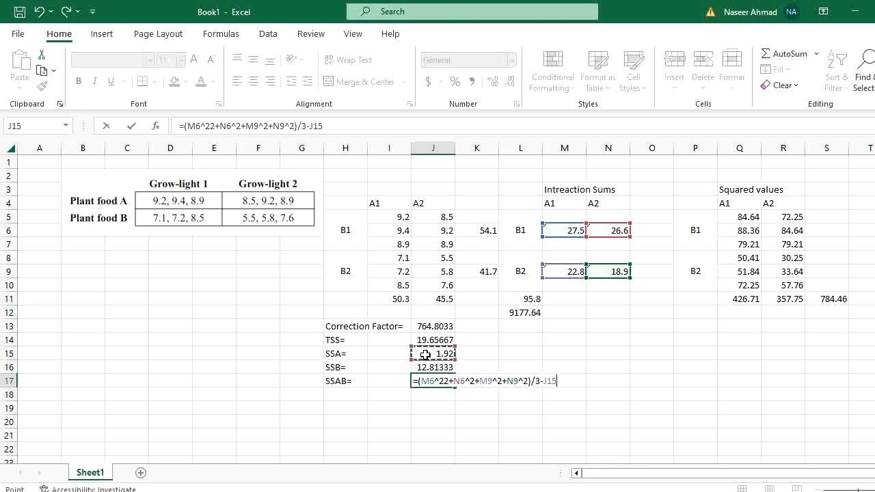
type("-")
left_click(426, 367)
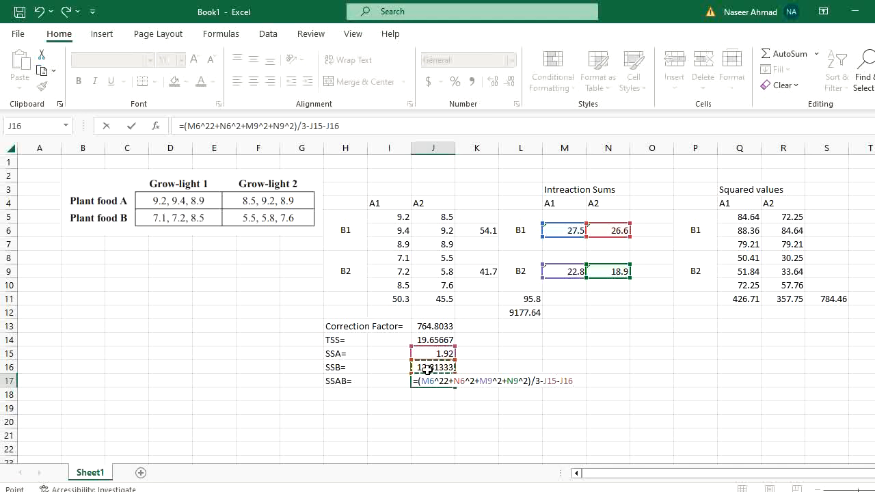
type("-")
left_click(432, 327)
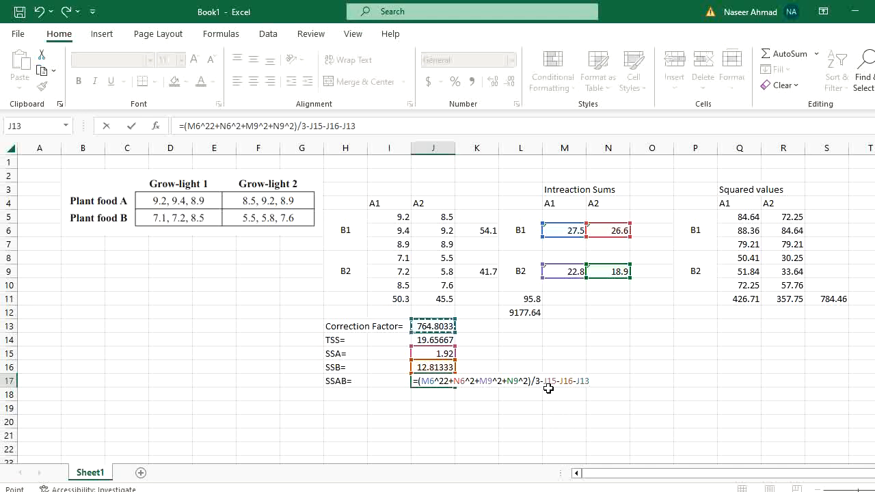
key("Return")
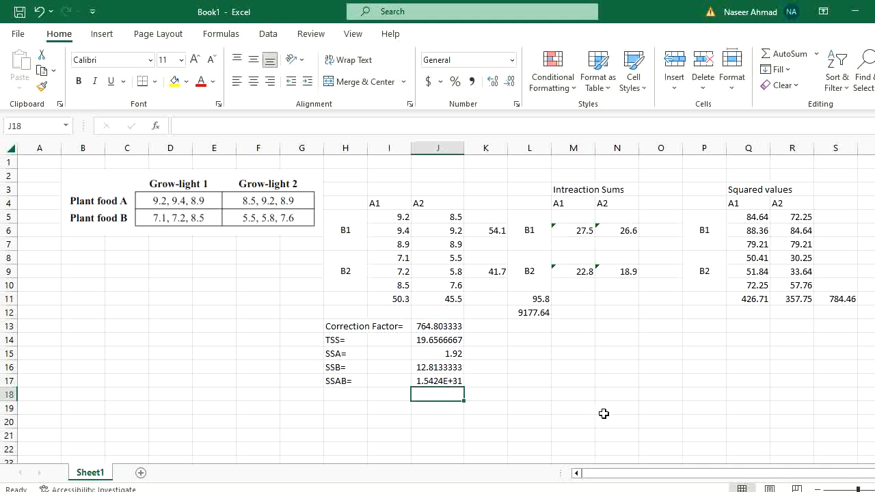
Widen column J to about twice its width
left_click(448, 380)
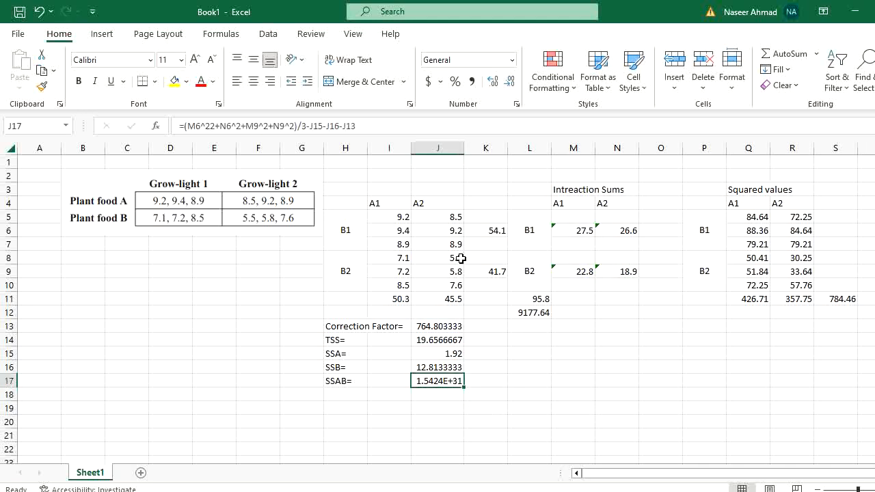
left_click_drag(463, 147, 511, 148)
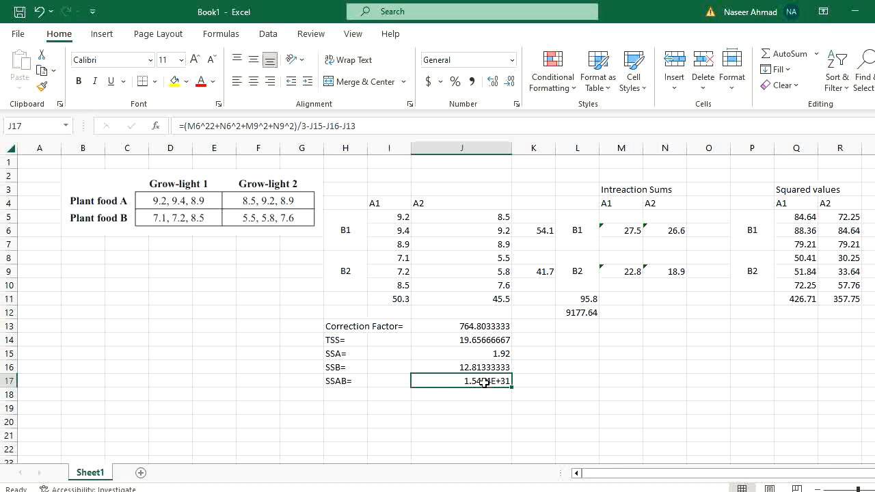
Review the SSAB formula in J17 and clear the cell
left_click(309, 127)
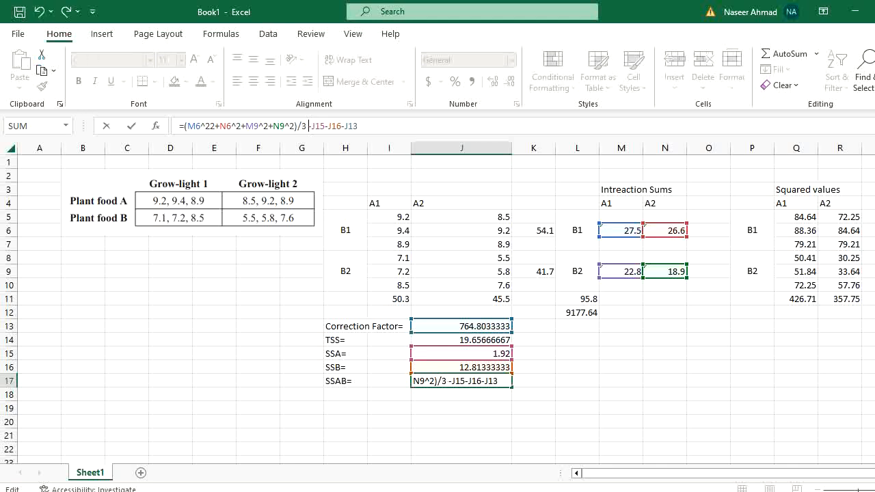
left_click(586, 484)
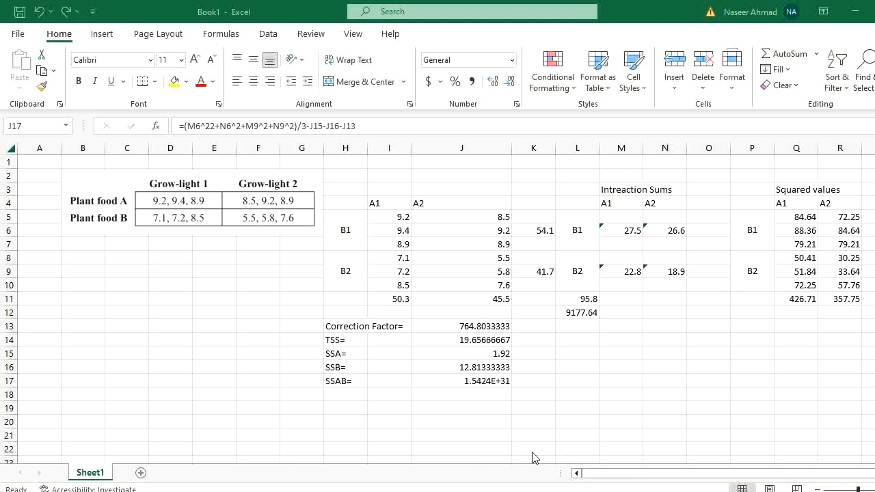
left_click(483, 380)
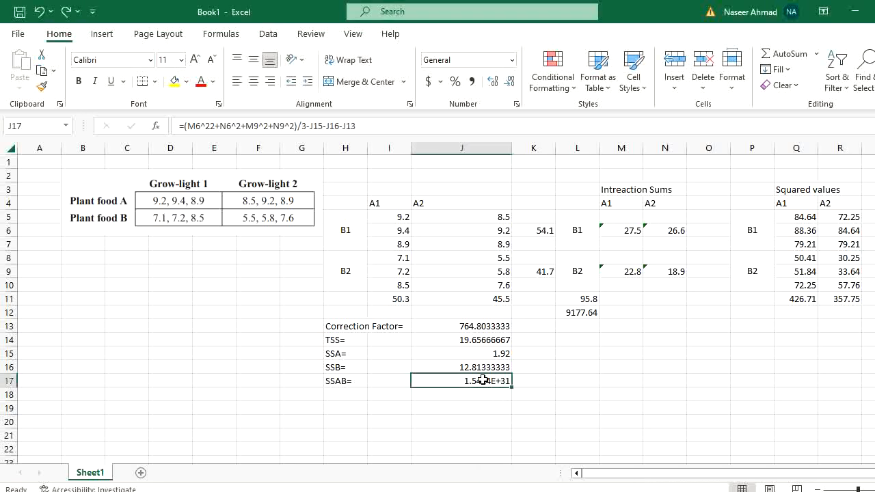
key("Delete")
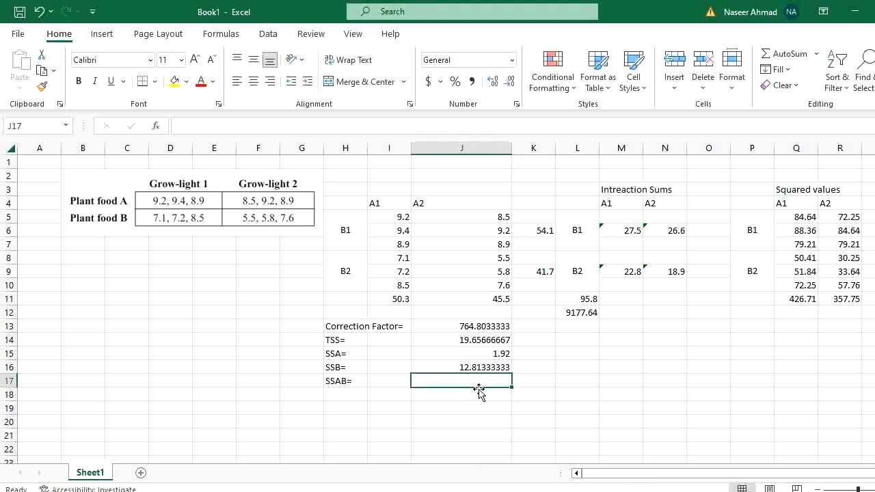
Check the range referenced by the A1 and B1 interaction sum formula in M6
left_click(625, 230)
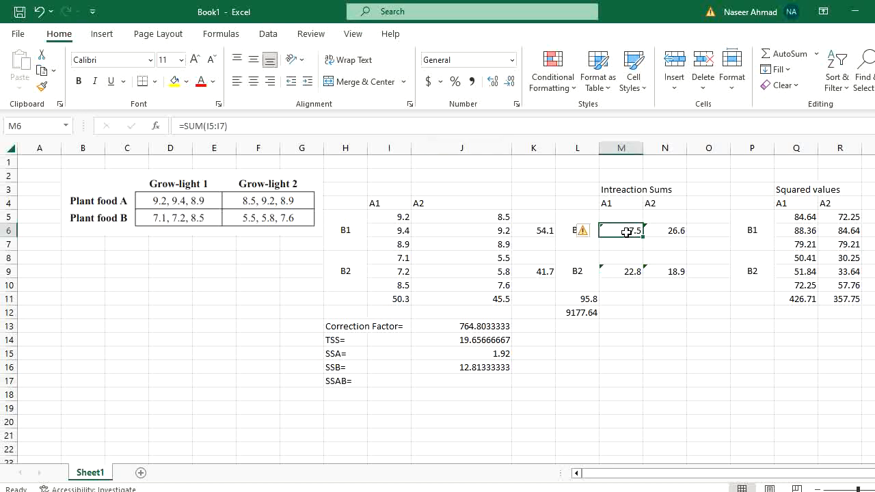
double_click(626, 232)
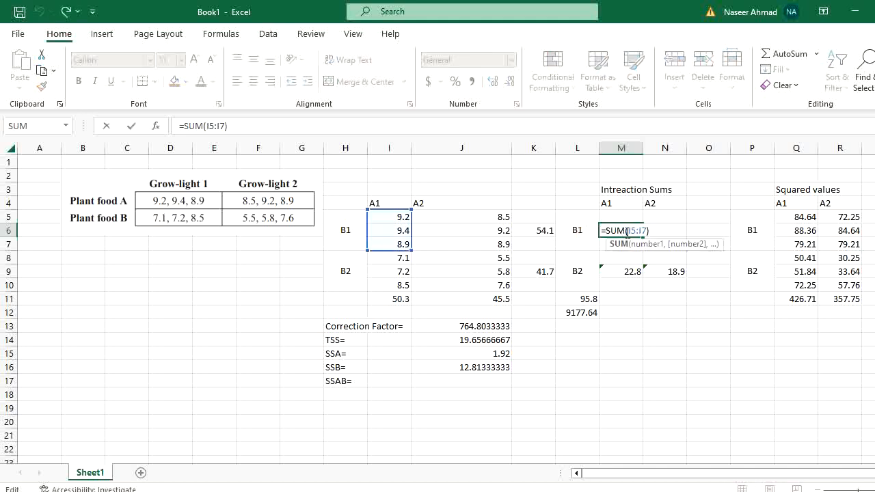
key("Escape")
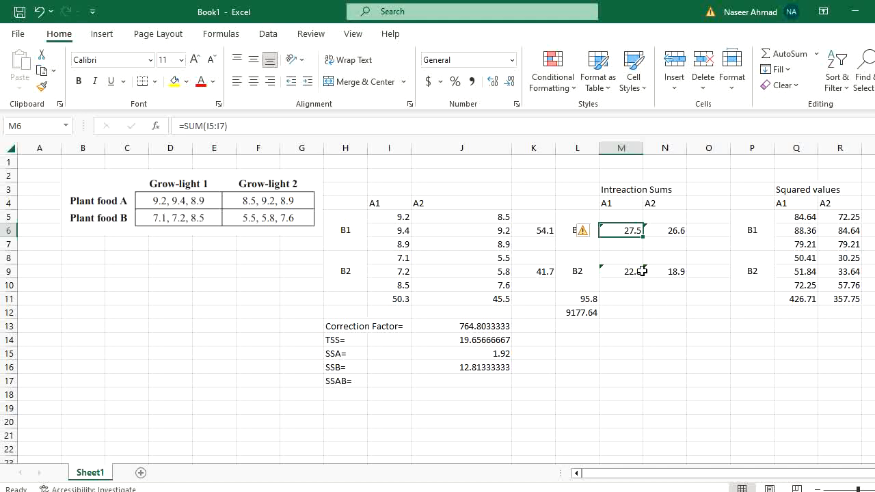
Begin the SSAB formula in J17 with the squared interaction sums divided by 3: =(M6^2+N6^2+M9^2+N9^2)/3
double_click(453, 383)
type("=")
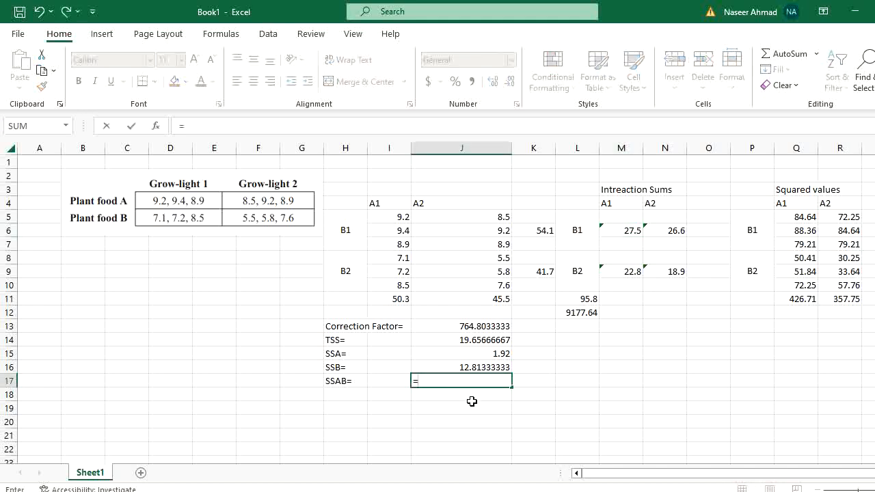
type("(")
left_click(625, 229)
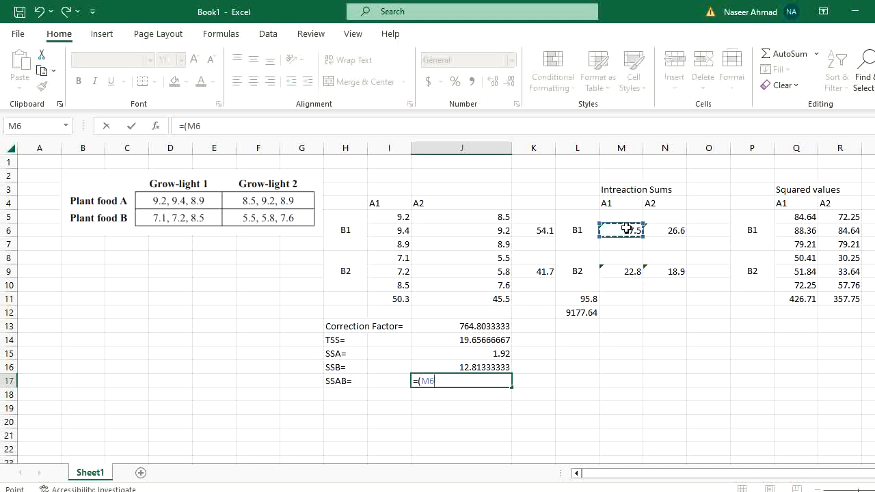
type("^2+")
left_click(672, 230)
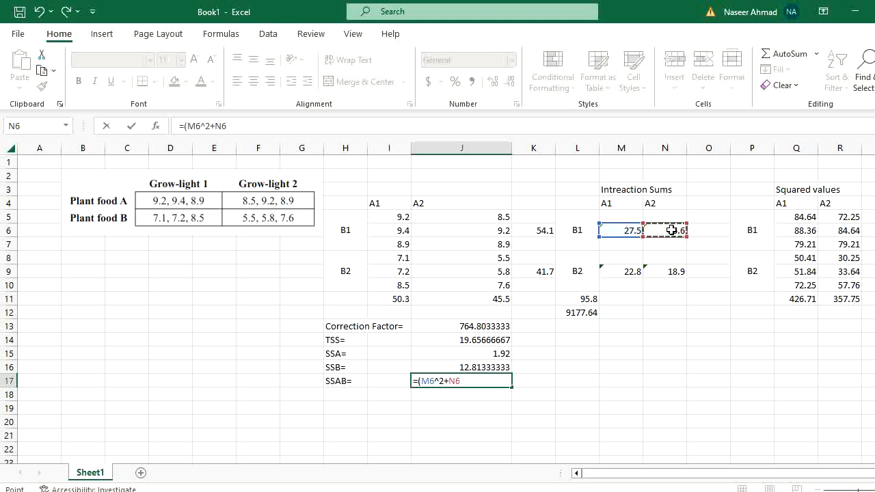
type("^2+")
left_click(628, 271)
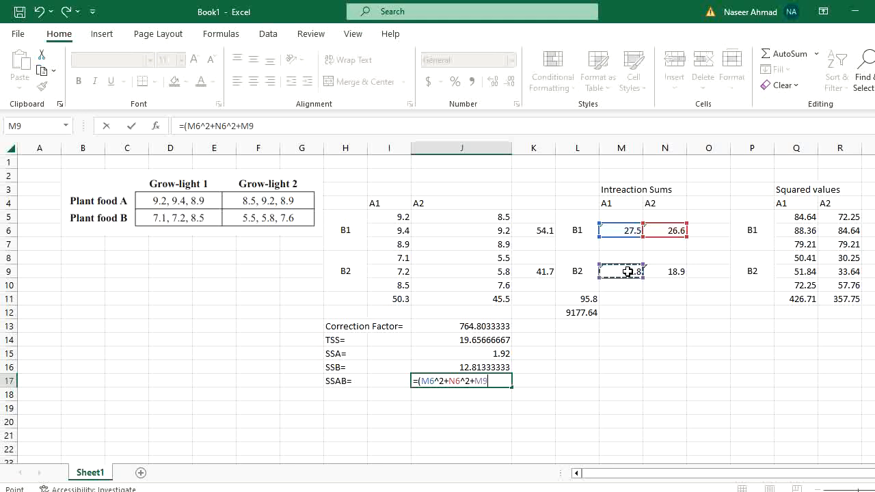
type("^2+")
left_click(677, 272)
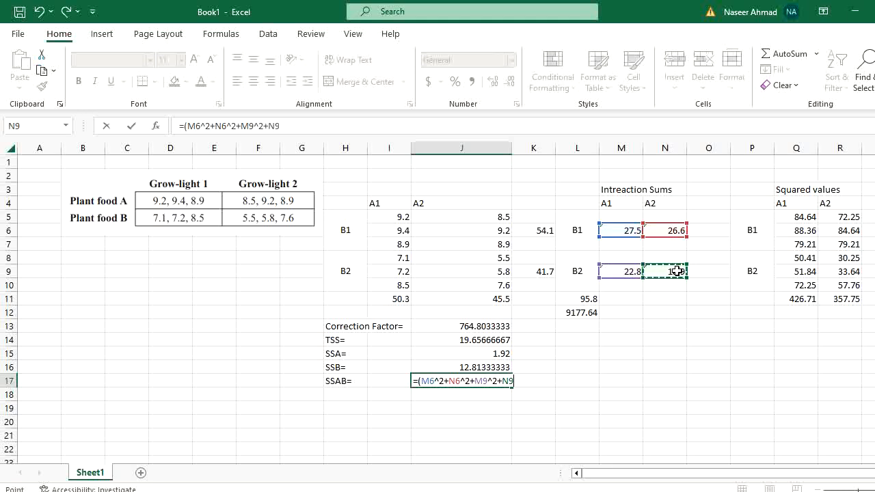
type("^2)/3-")
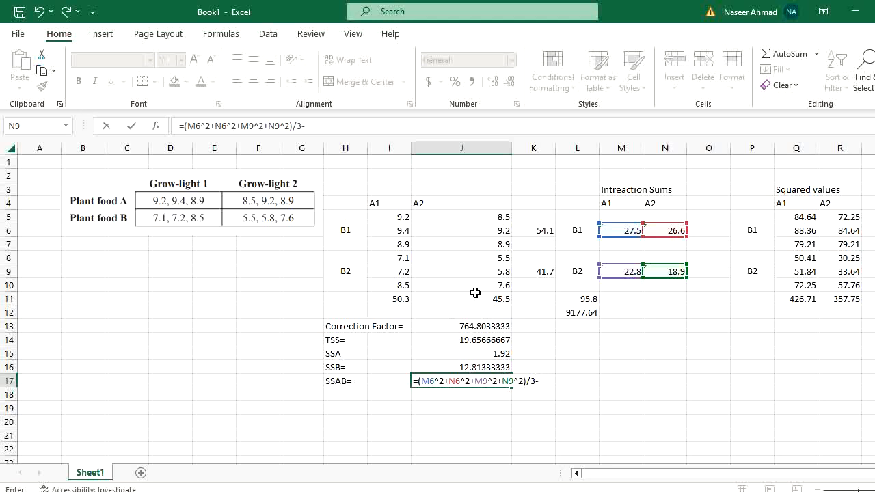
Complete the SSAB formula in J17 by subtracting SSA (J15), SSB (J16) and the correction factor (J13), and check the entered formula
left_click(460, 355)
type("-")
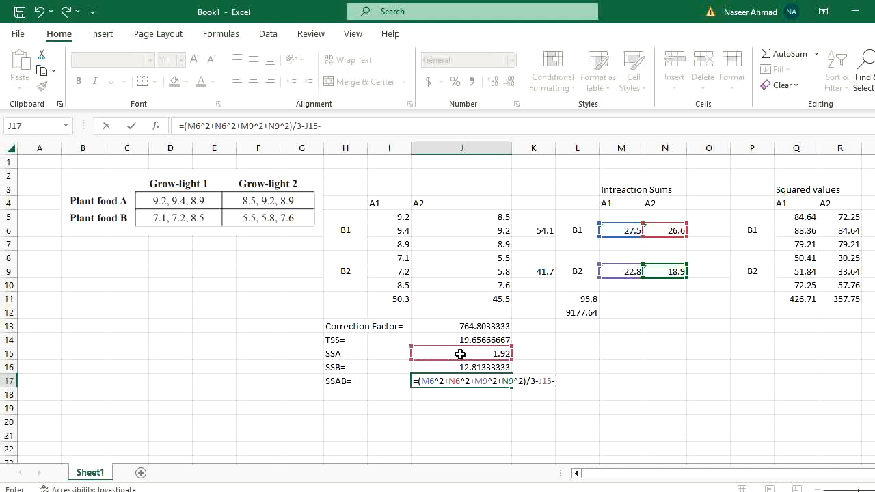
left_click(439, 370)
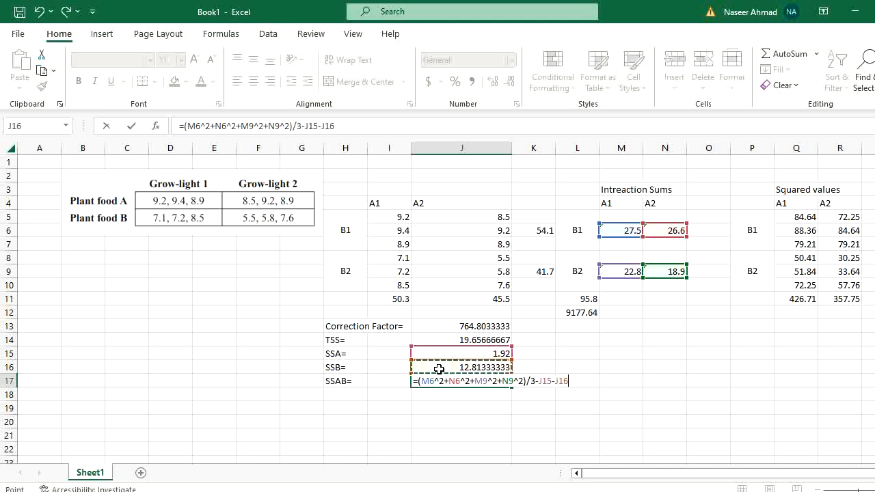
type("-")
left_click(455, 327)
key("Return")
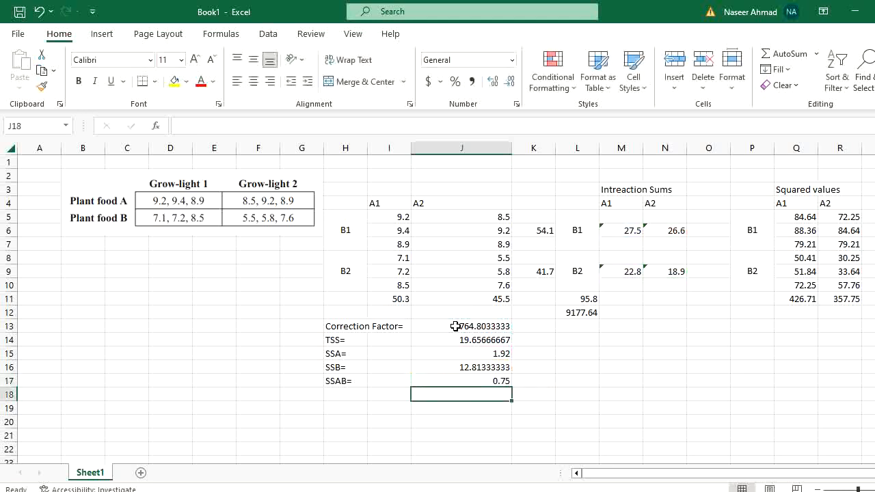
left_click(491, 381)
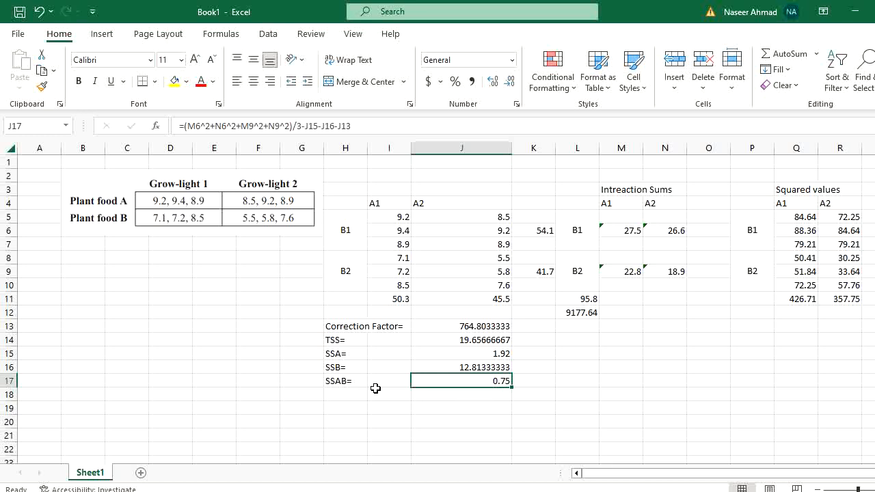
Label H18 as SSE= and start a formula in J18
left_click(346, 398)
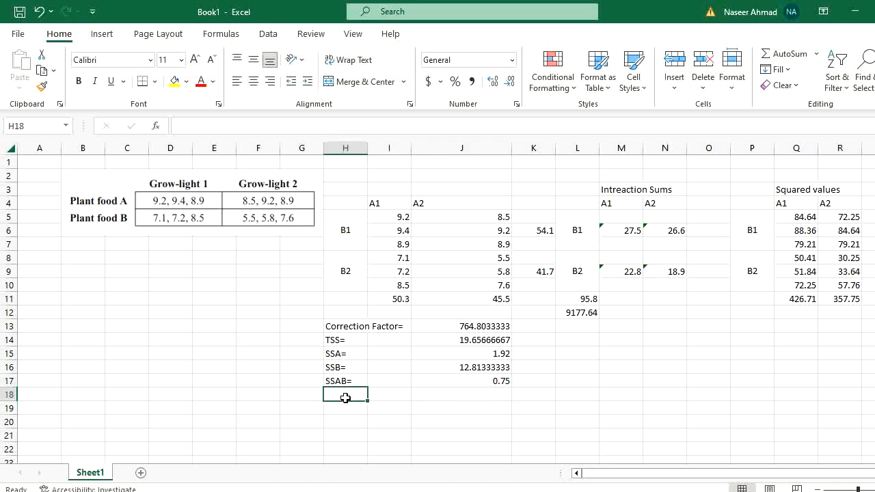
type("SSE=")
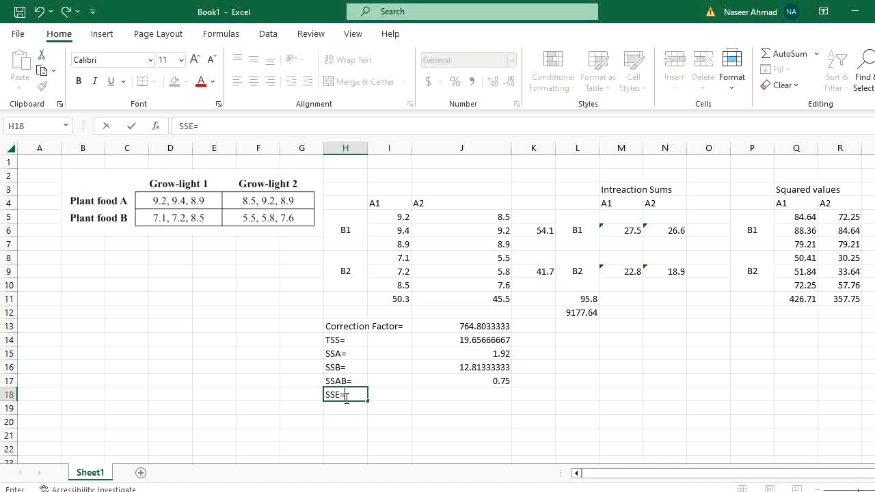
key("Tab")
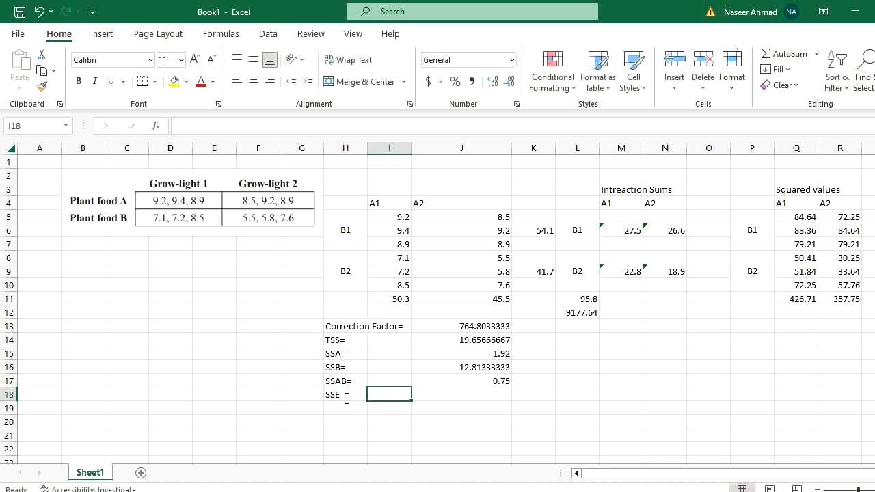
left_click(446, 393)
type("=")
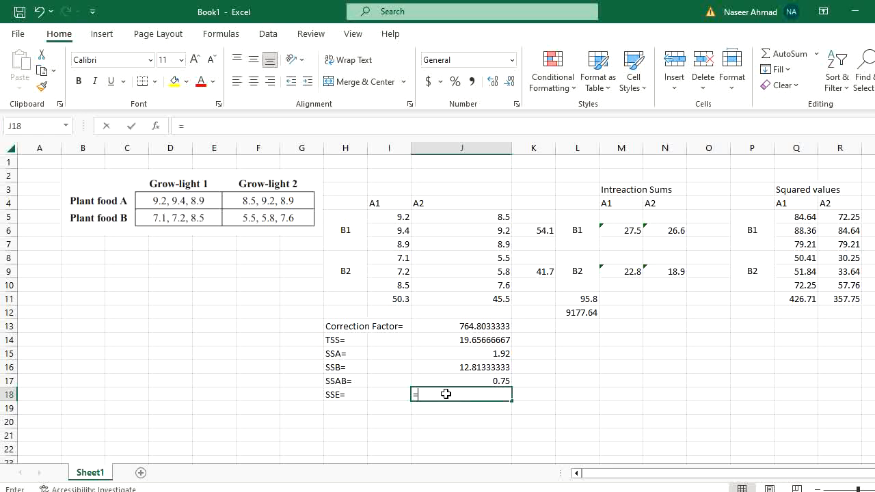
Compute SSE in J18 by subtracting SSA, SSB and SSAB from TSS with the formula =J14-J15-J16-J17
left_click(481, 340)
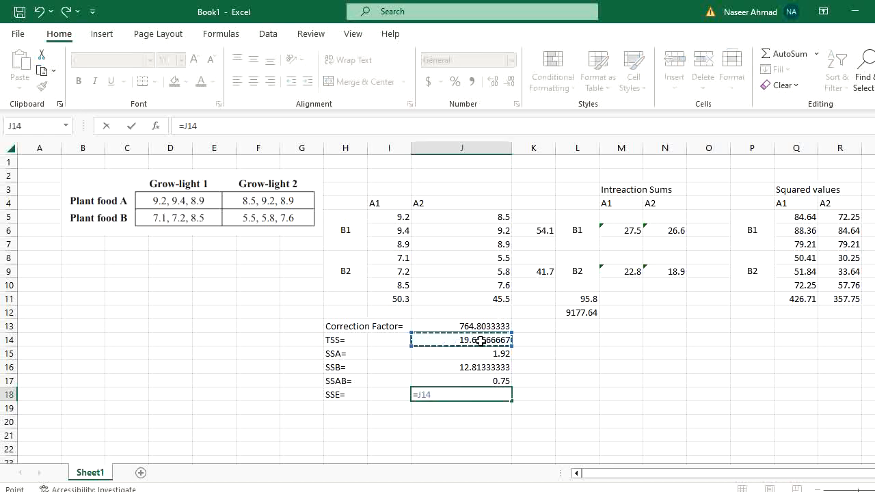
type("-")
left_click(480, 354)
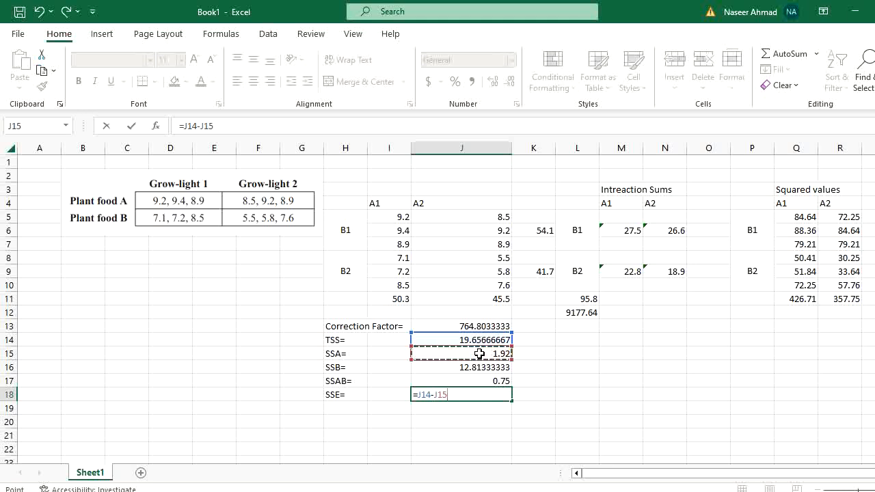
type("-")
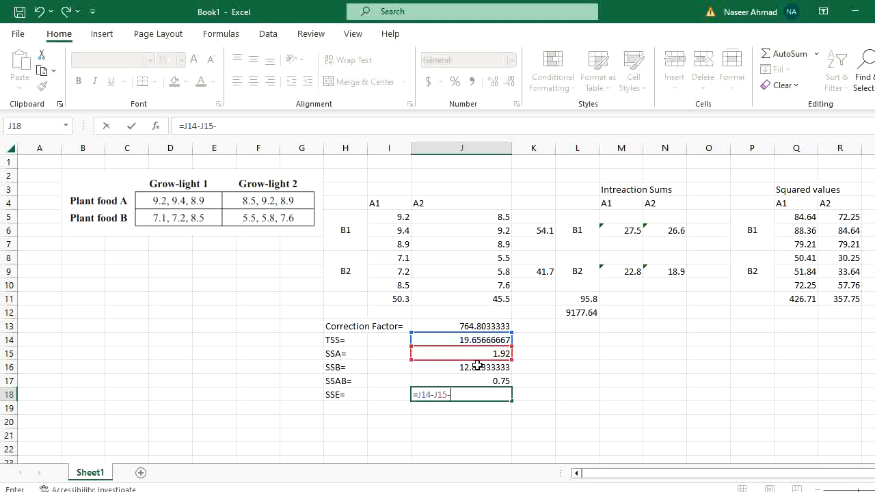
left_click(478, 366)
type("-")
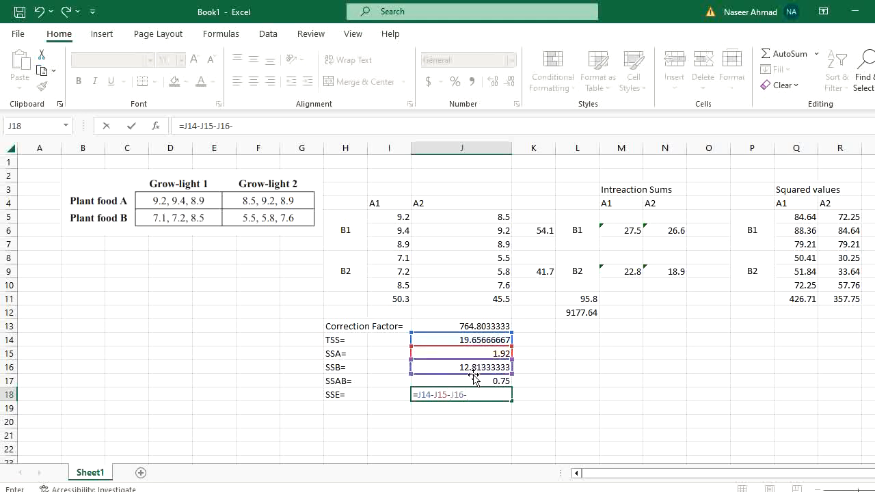
left_click(471, 382)
key("Return")
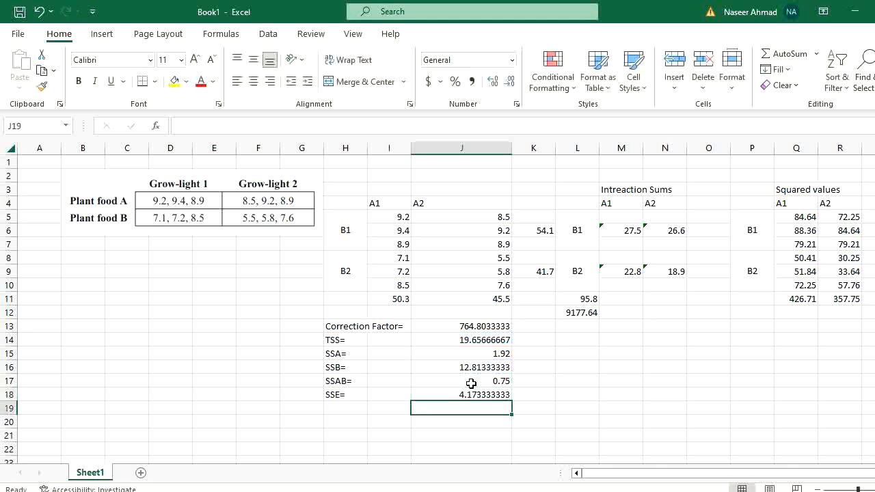
left_click(476, 396)
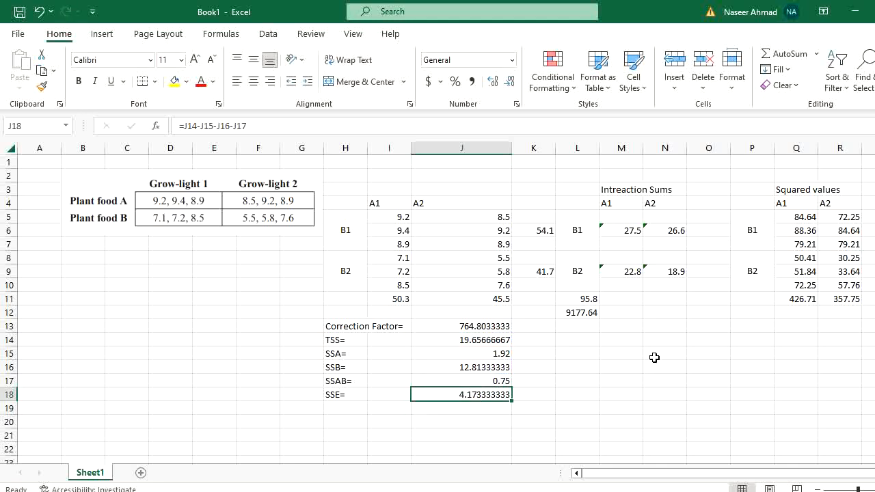
Enter the ANOVA table headings s.o.v., df, SS, MS, F-value and F-alpha across M15:R15
left_click(619, 353)
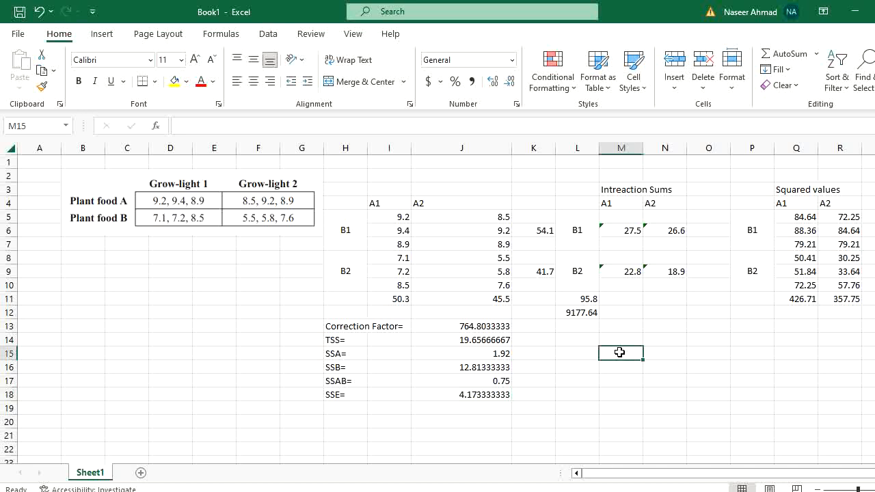
type("s.")
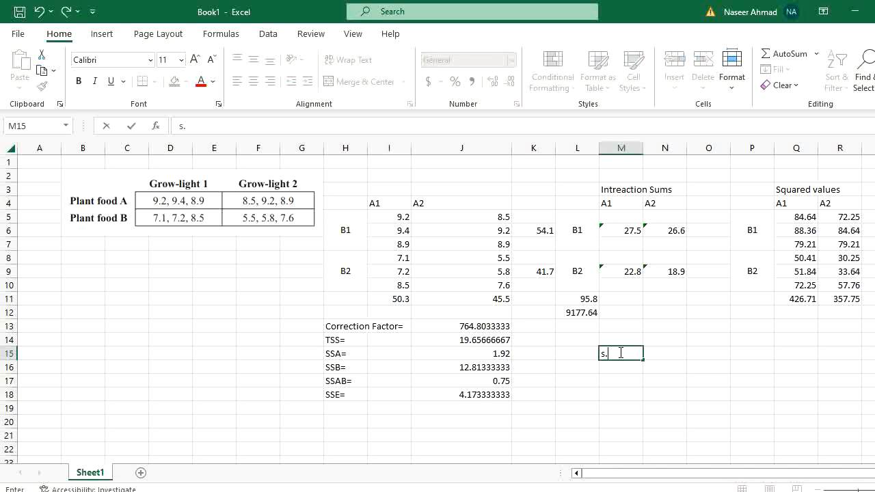
type("o.v.")
key("Tab")
type("df")
key("Tab")
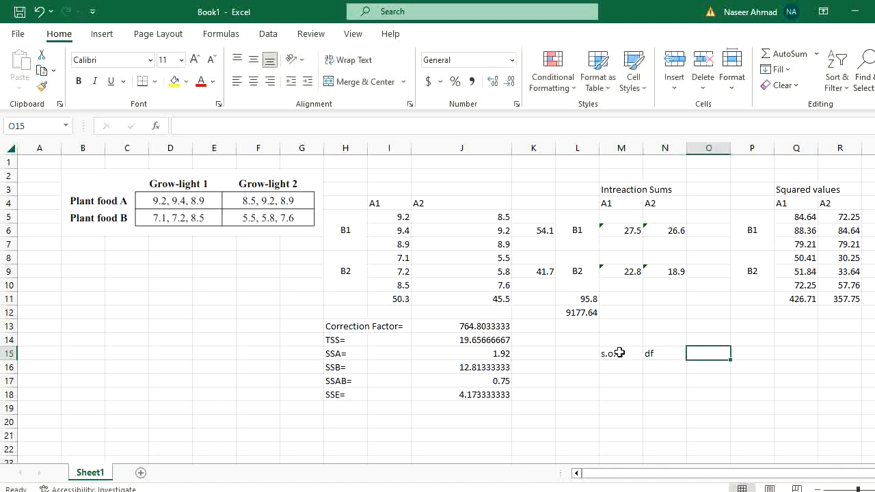
type("SS")
key("Tab")
type("MS")
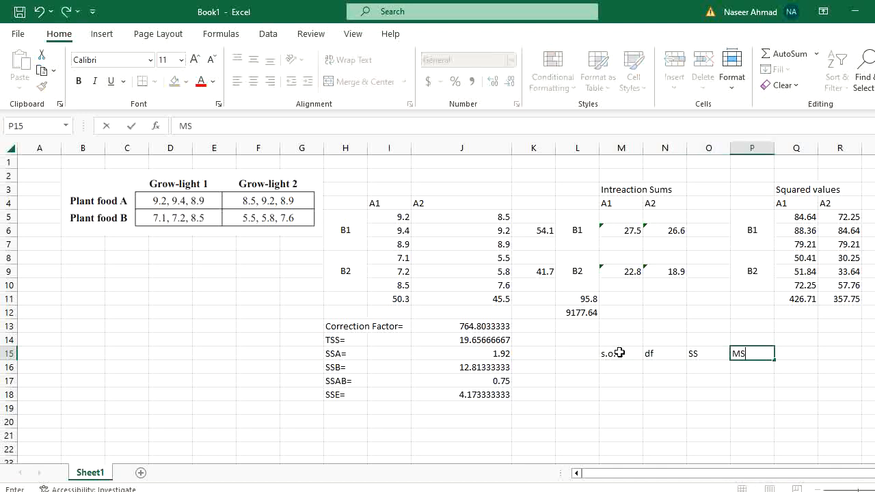
key("Tab")
type("F-")
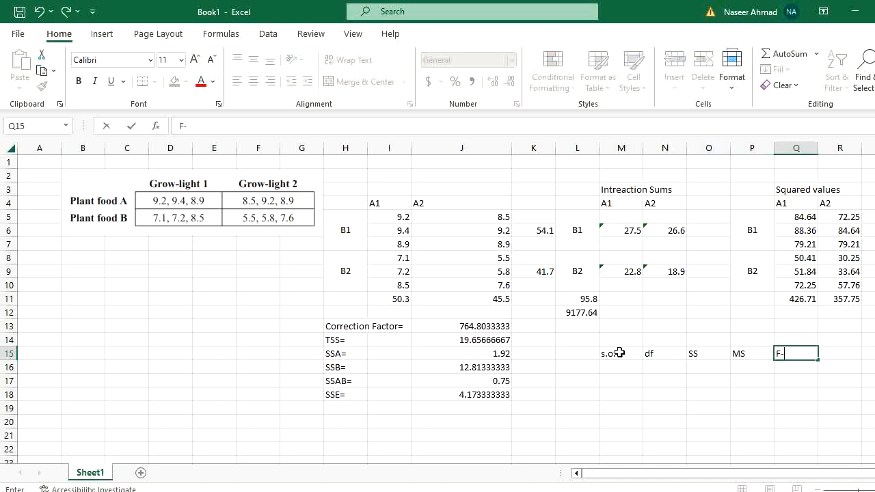
type("value")
key("Tab")
type("F")
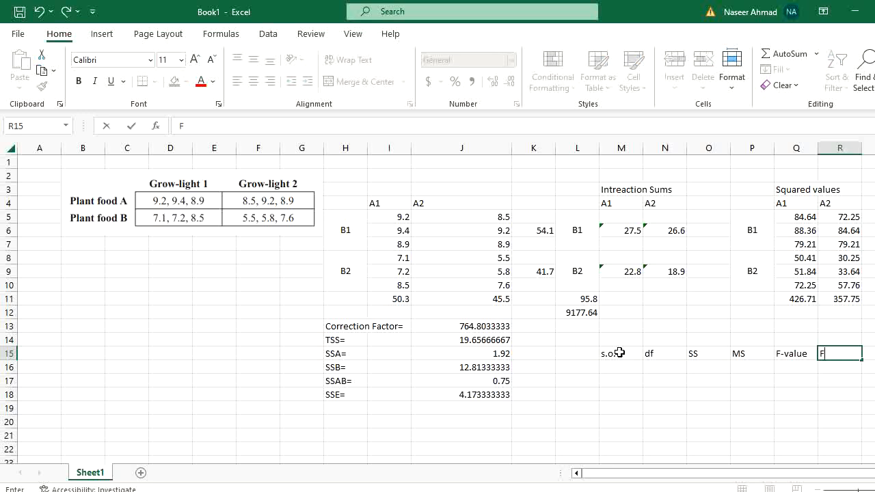
type("-alpha")
List the sources of variation A, B, AB, Error and Total down M16:M20
left_click(615, 367)
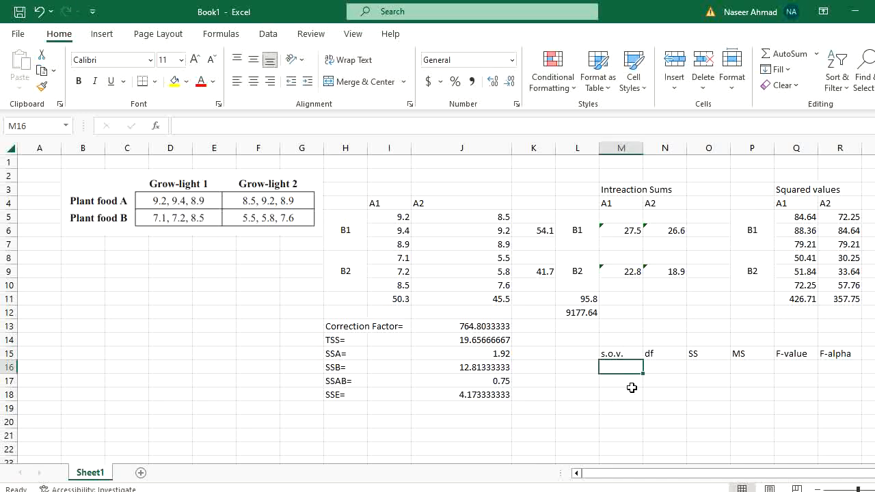
type("A")
key("Return")
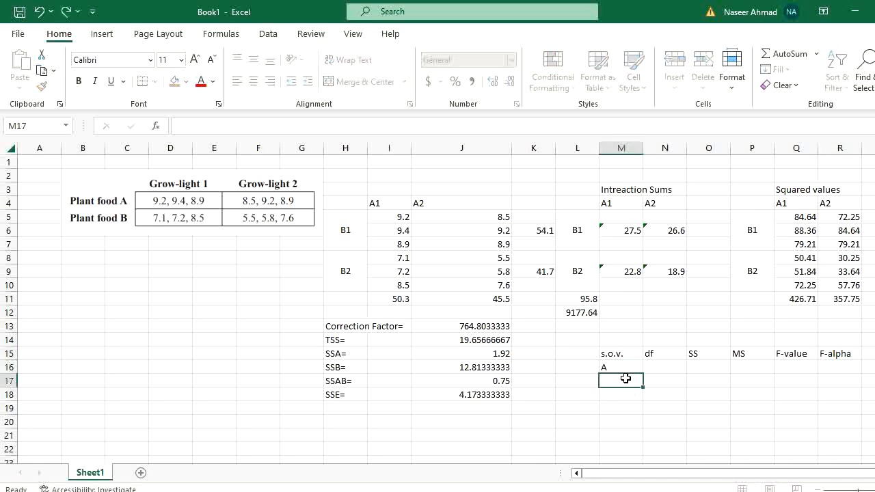
type("B")
key("Return")
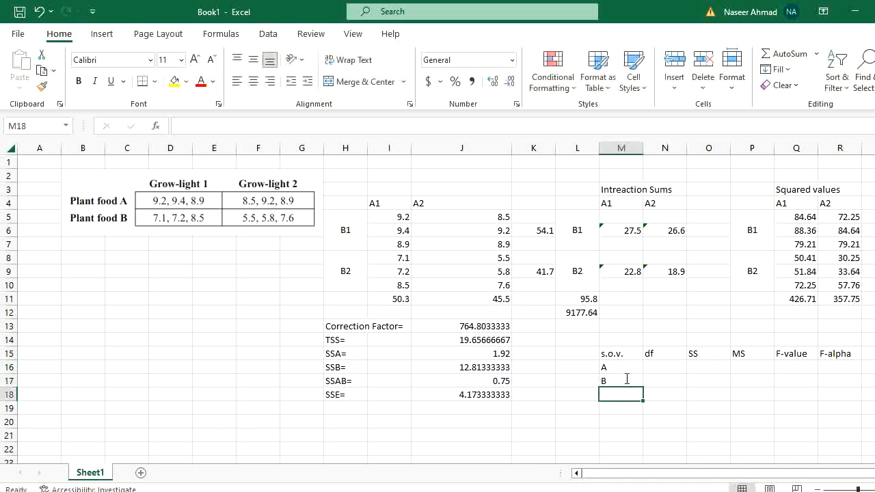
type("AB")
key("Return")
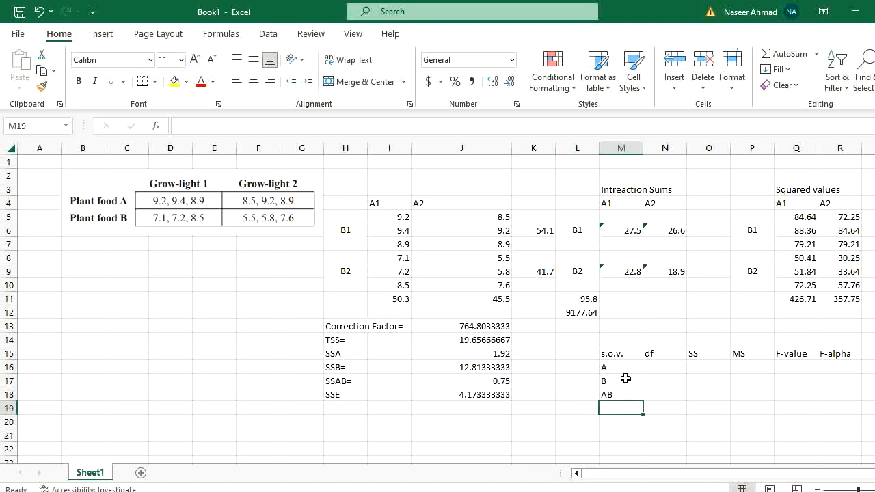
type("Err")
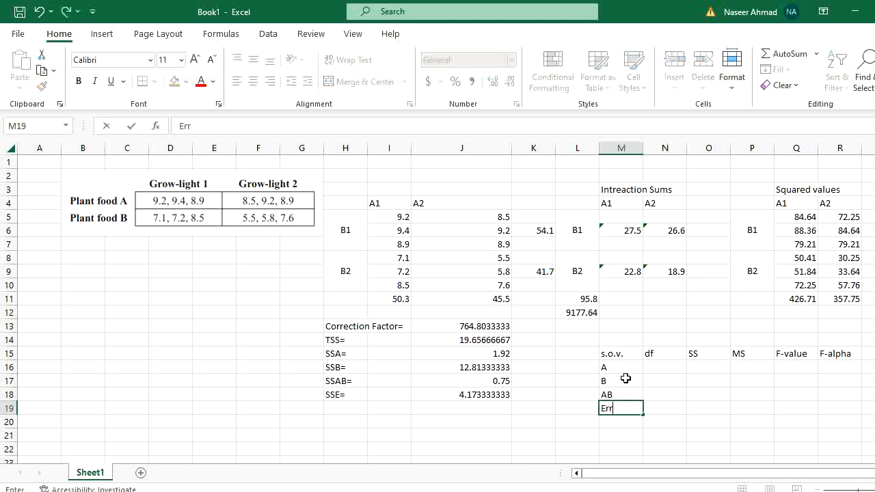
type("or")
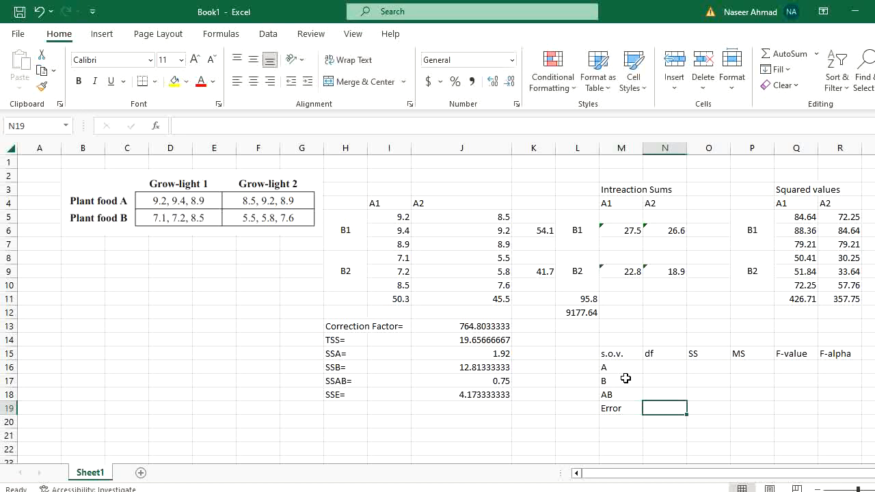
key("Return")
type("Total")
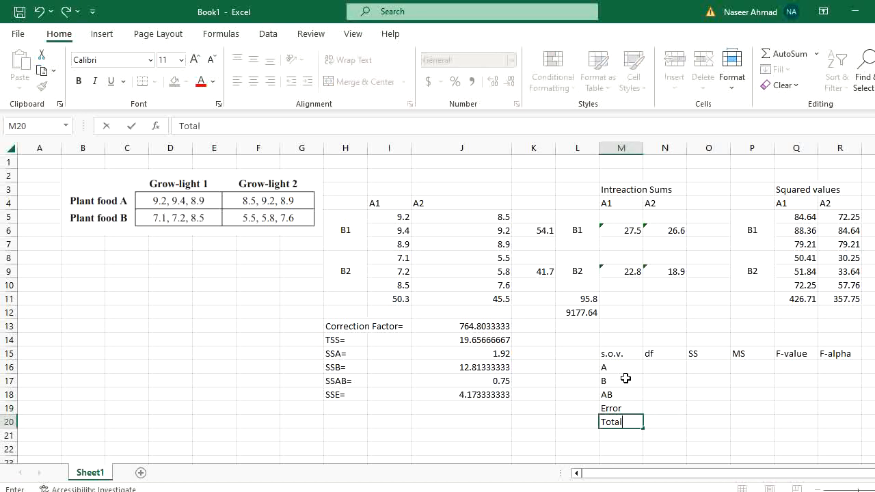
key("Tab")
Merge and center I3:J3 above the A1 and A2 columns and label the merged cell A
left_click(660, 368)
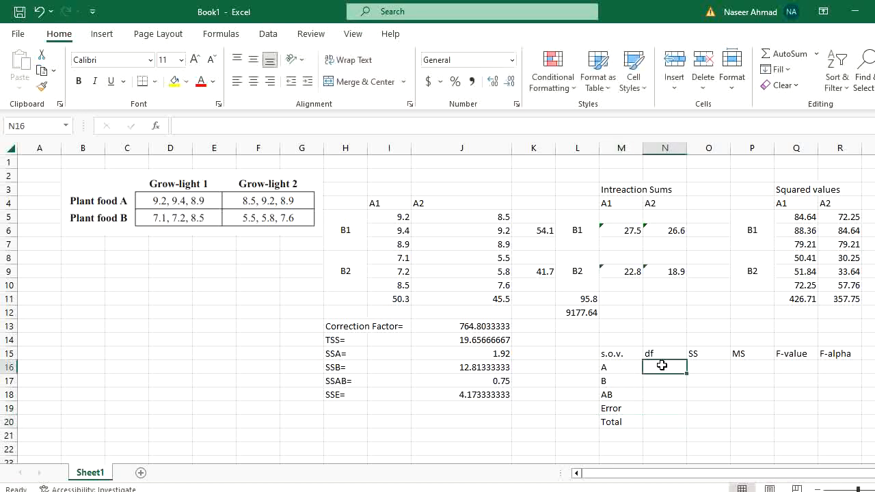
left_click(395, 187)
left_click_drag(395, 186, 433, 189)
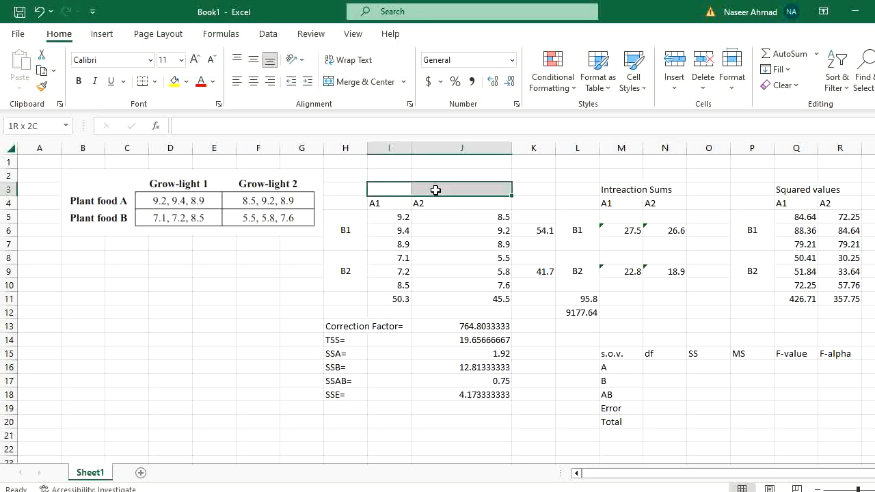
left_click(357, 80)
type("A1")
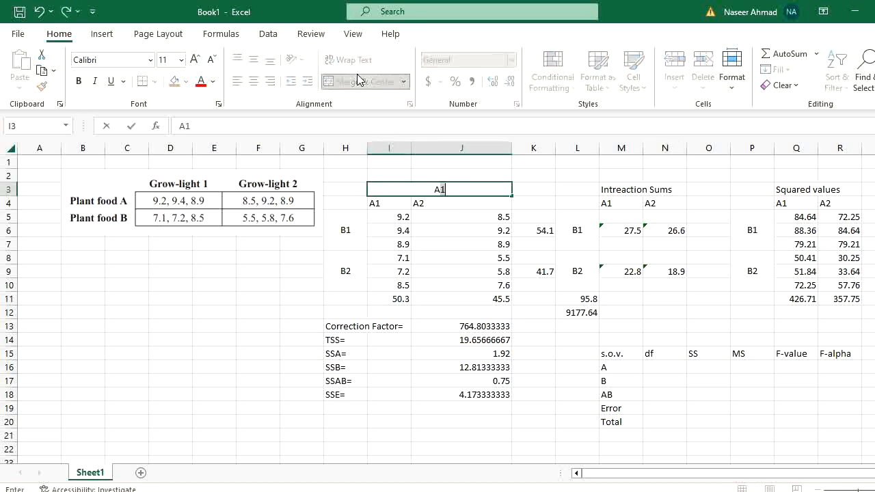
key("Return")
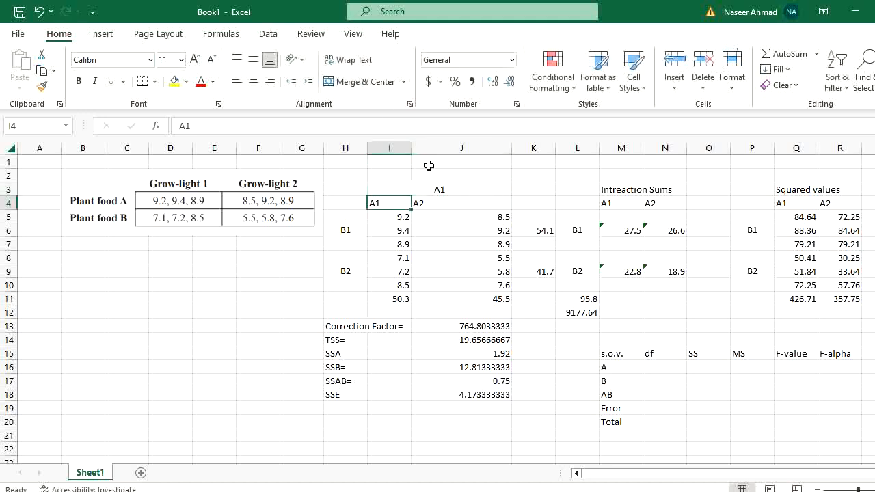
left_click(431, 189)
type("A")
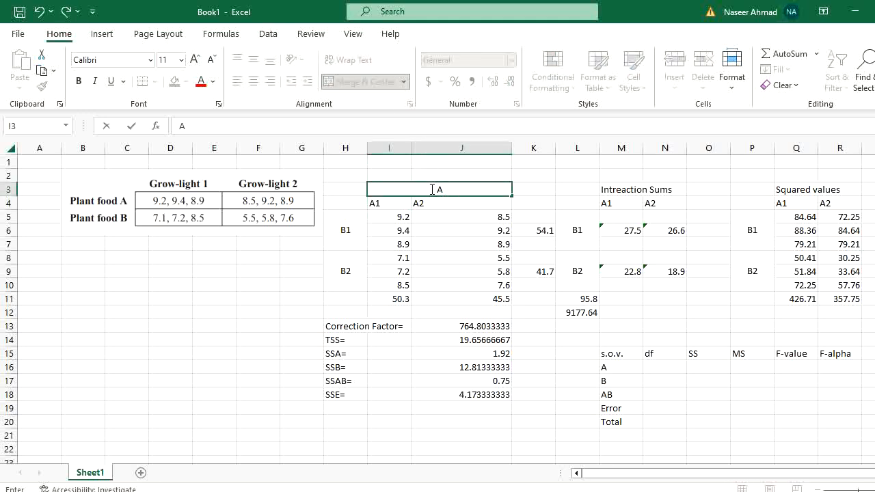
key("Return")
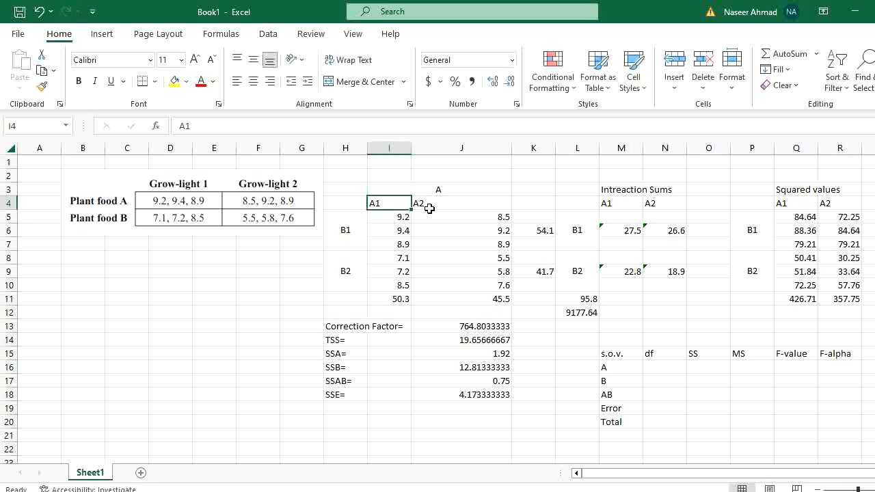
Enter 1 as the degrees of freedom for A, B and AB in N16:N18
left_click(662, 370)
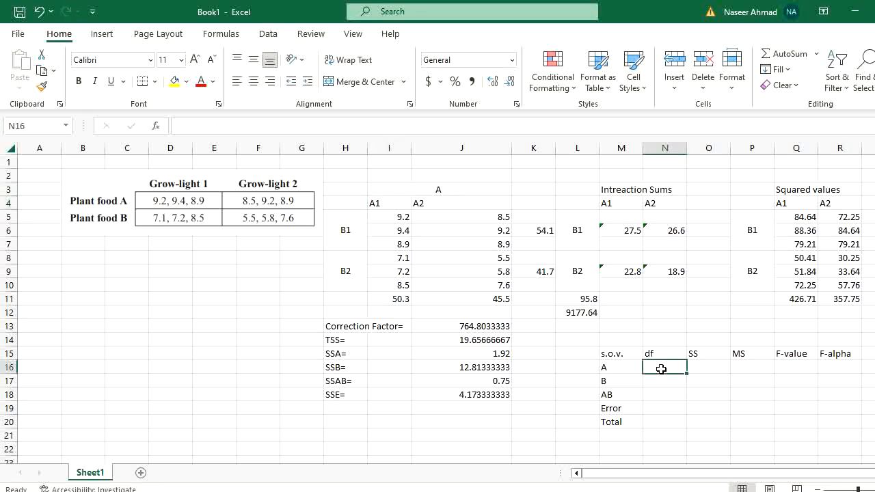
type("1")
key("Return")
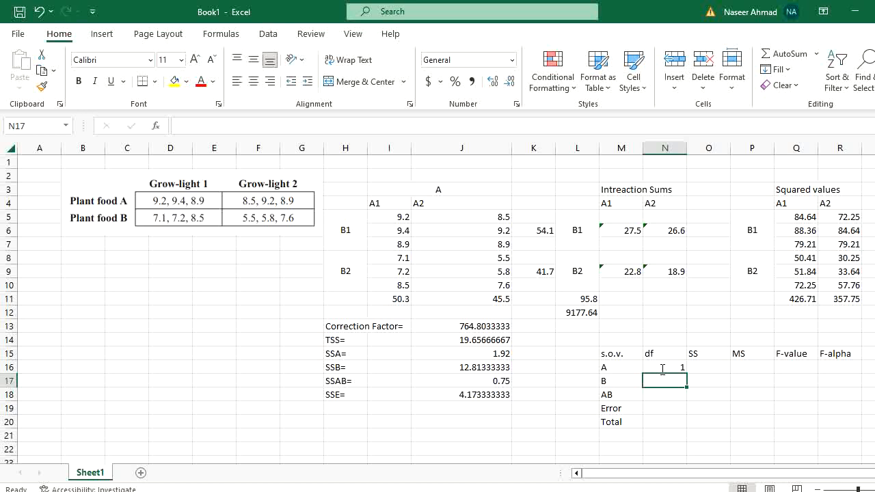
type("1")
key("Return")
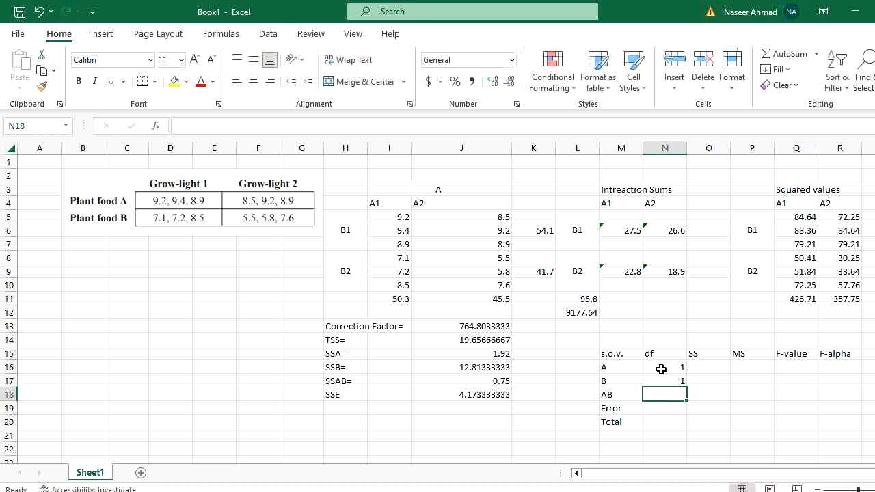
left_click(664, 369)
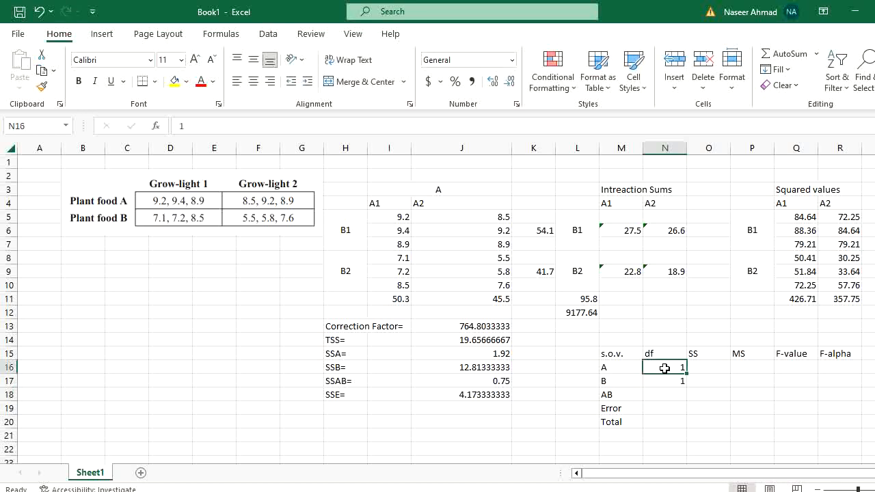
left_click_drag(664, 369, 663, 396)
left_click(659, 397)
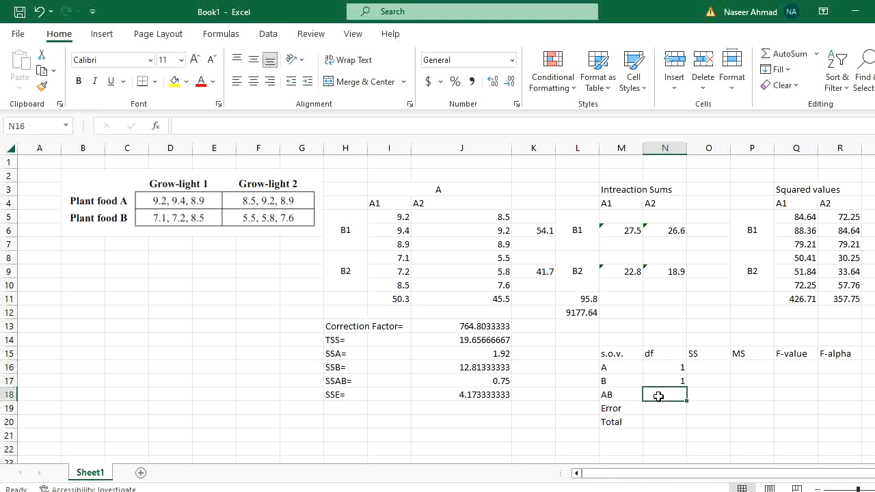
type("1")
key("Return")
key("Return")
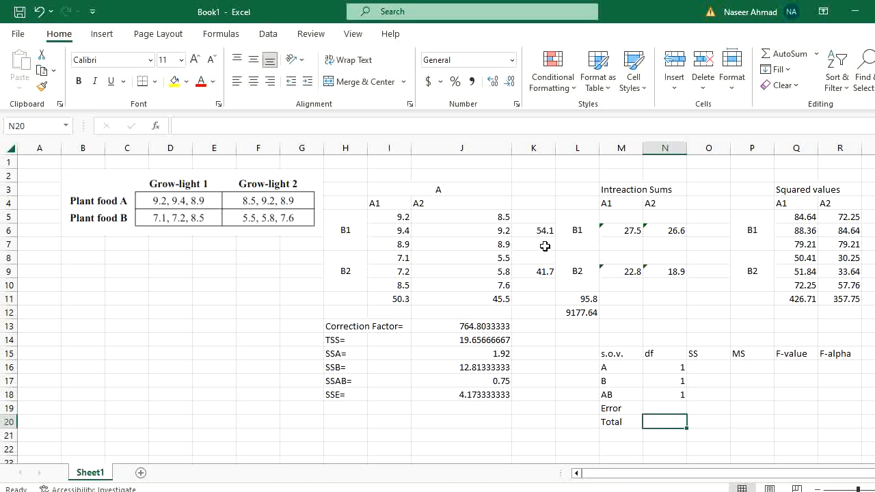
Record the total number of observations with the label n= in D11 and 12 in E11
left_click(188, 292)
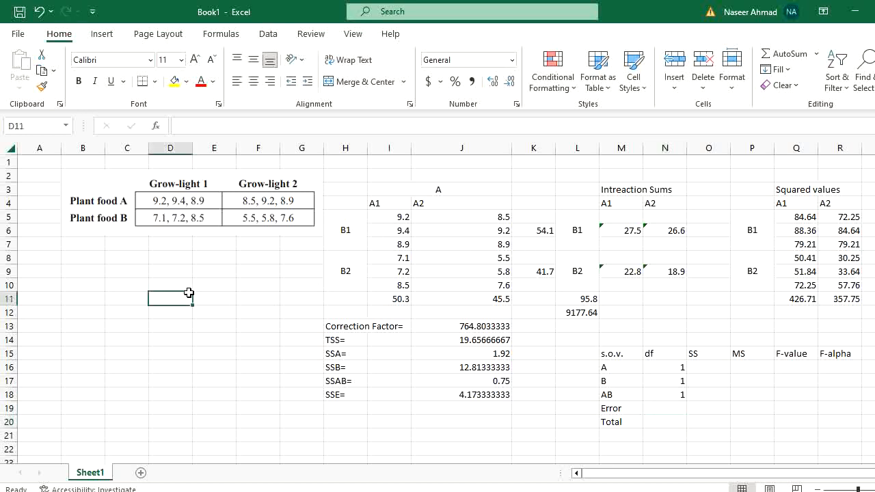
type("n=")
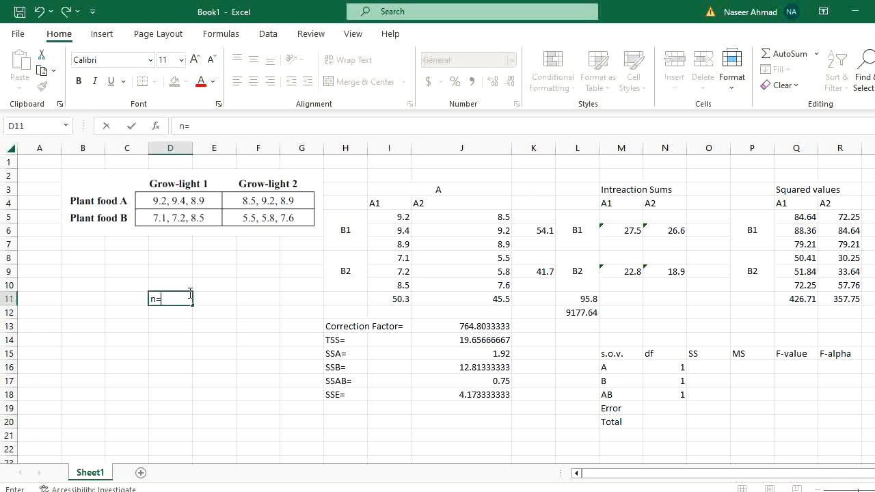
key("Tab")
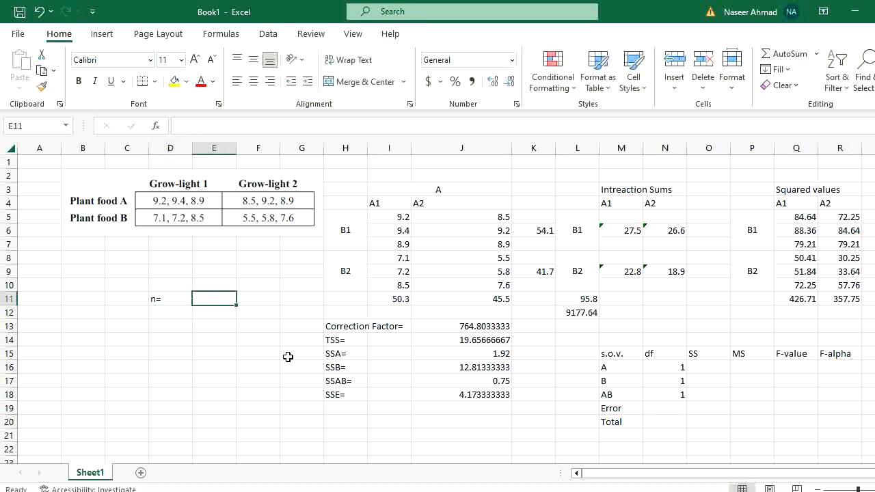
type("12")
key("Return")
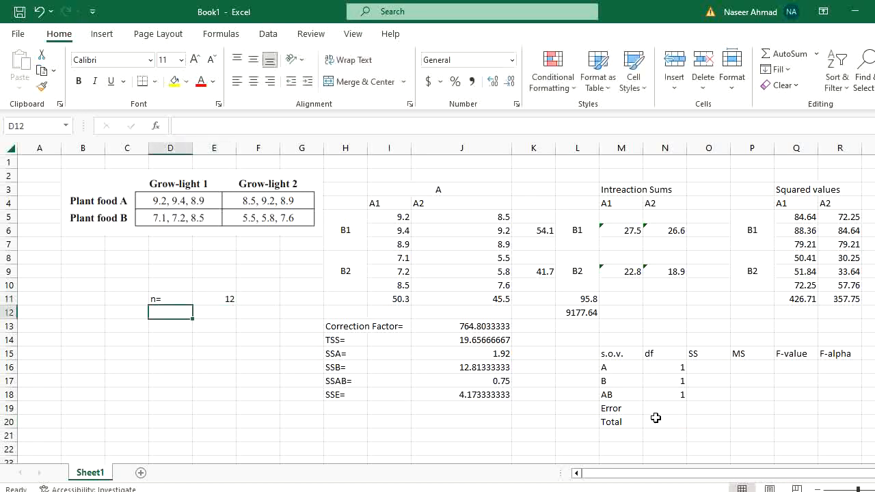
Enter 11 as the Total degrees of freedom in N20
left_click(659, 423)
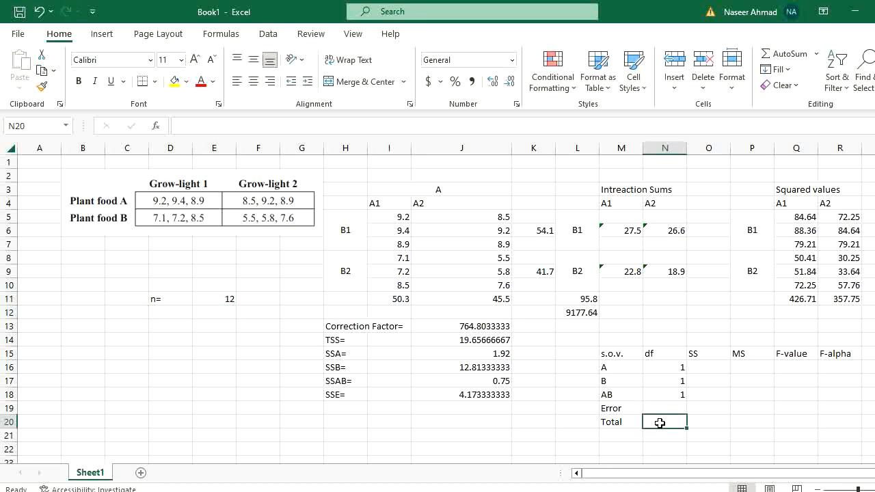
type("11")
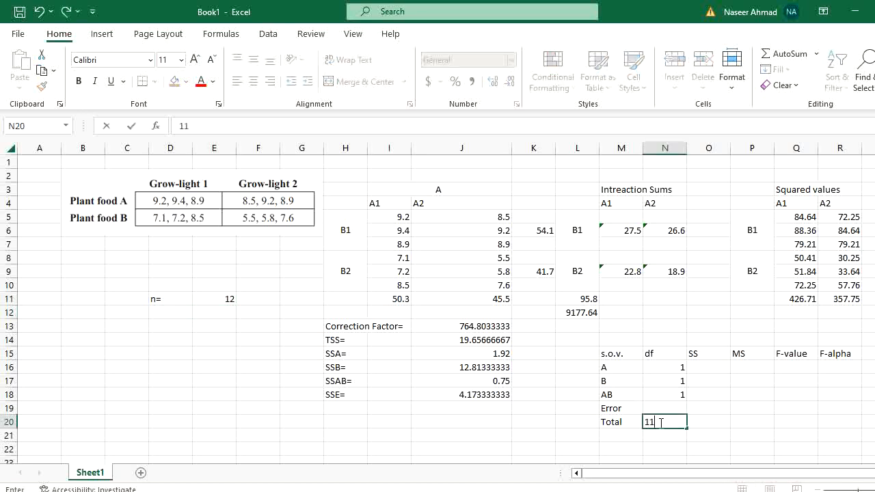
key("Return")
Calculate the Error degrees of freedom in N19 with =N20-SUM(N16:N18)
left_click(670, 409)
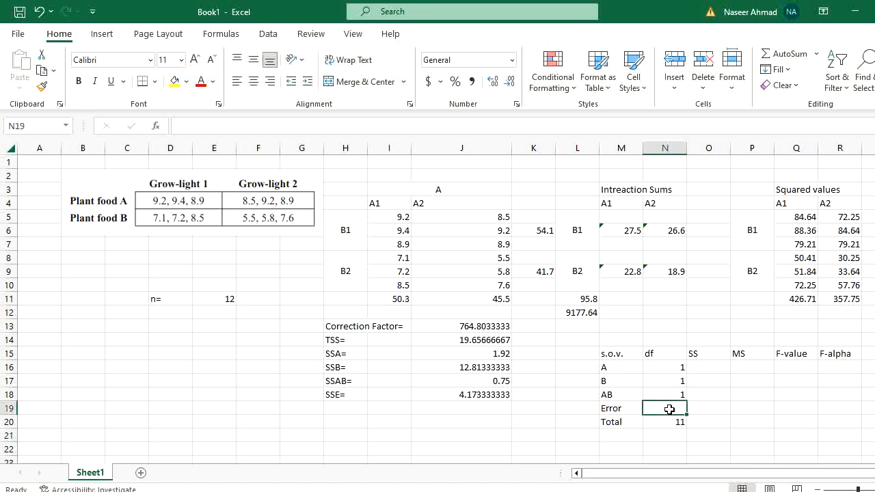
type("=")
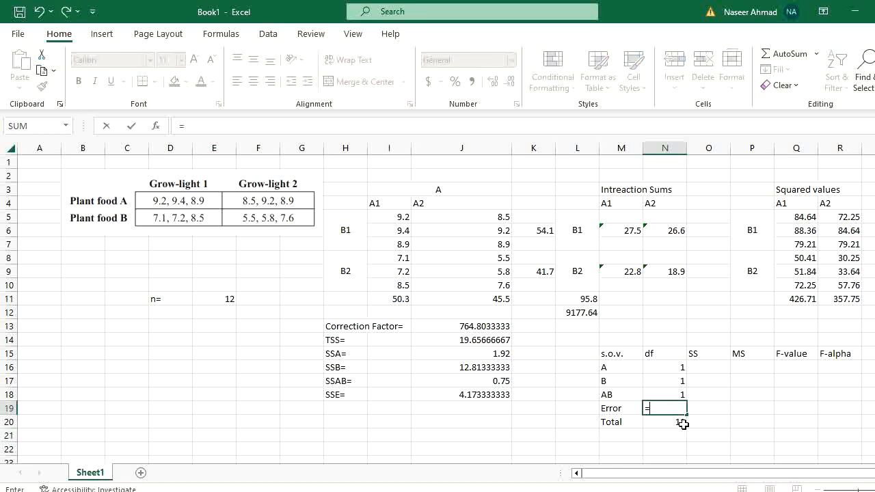
left_click(678, 423)
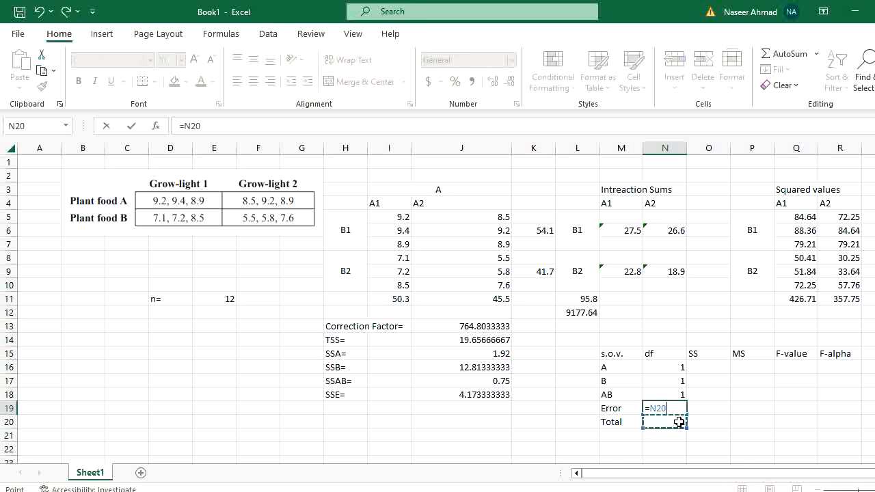
type("-sum(")
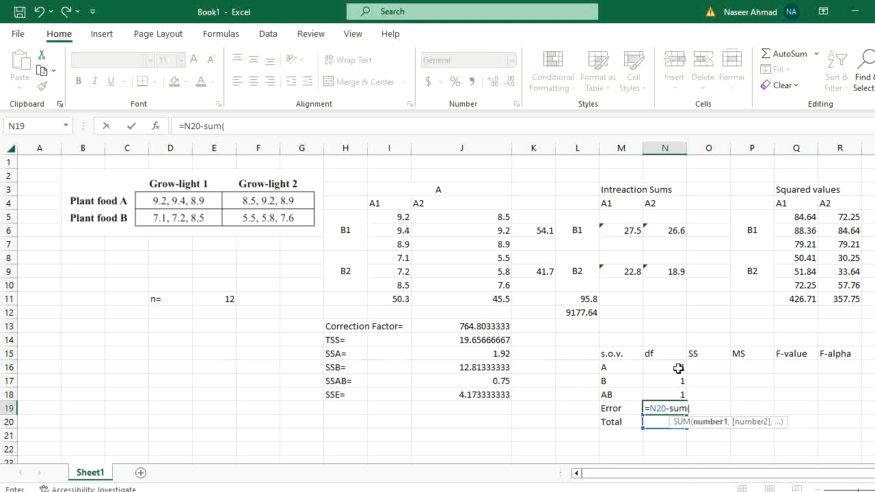
left_click_drag(679, 370, 681, 400)
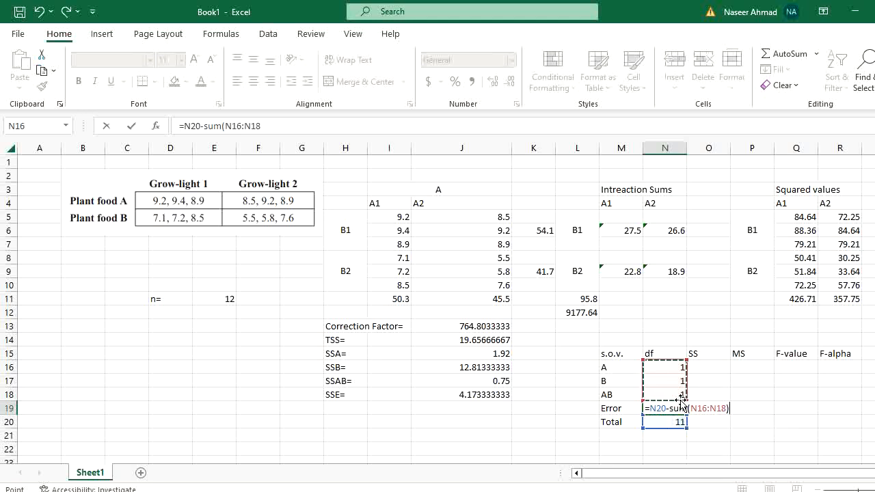
key("Return")
left_click(672, 407)
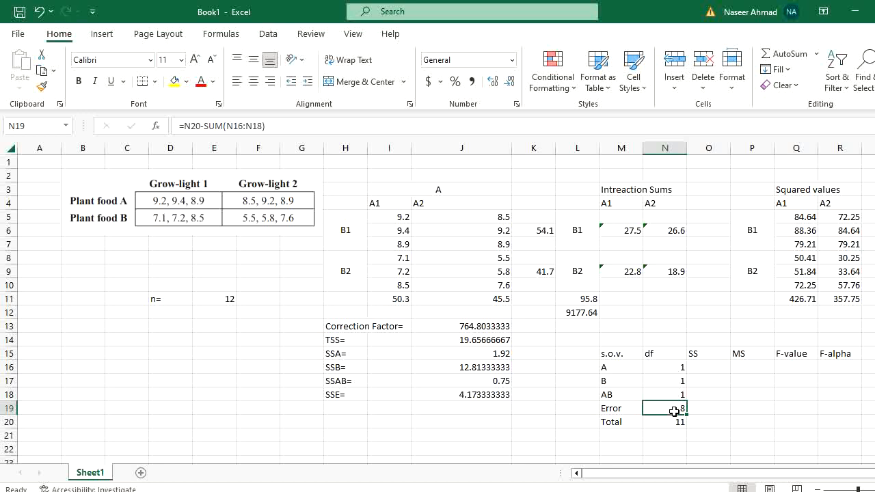
left_click(675, 424)
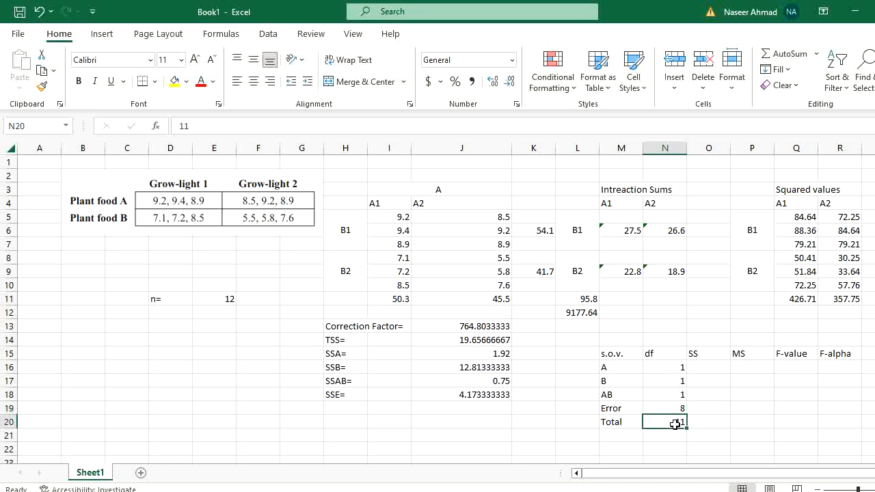
Link the SS of A in O16 to SSA with =J15 and fill the formula through O19 for B, AB and Error
left_click(710, 365)
type("=")
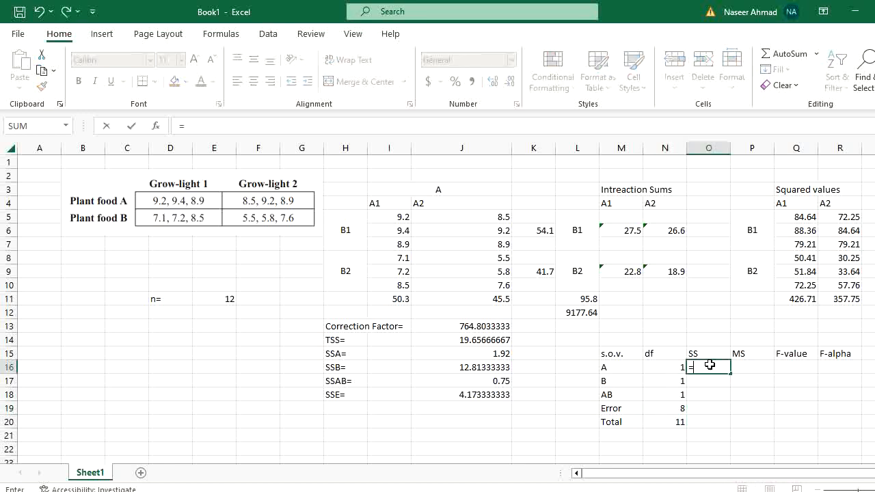
left_click(479, 353)
key("Return")
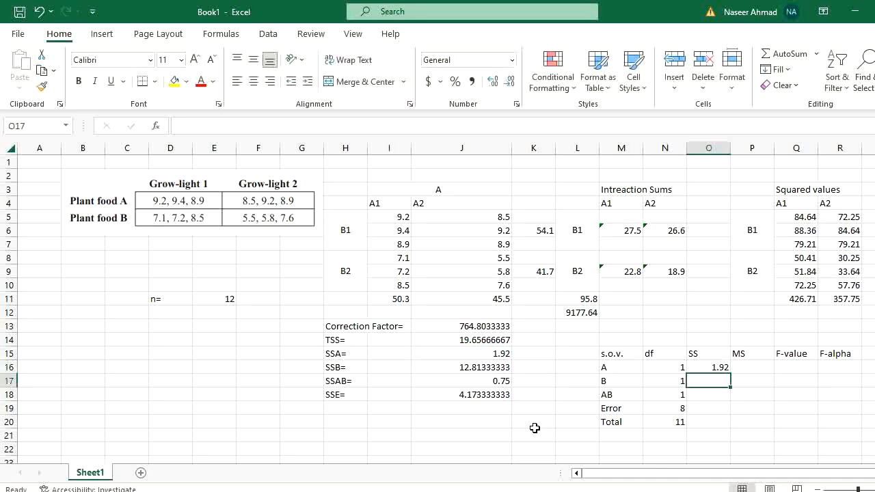
left_click(711, 365)
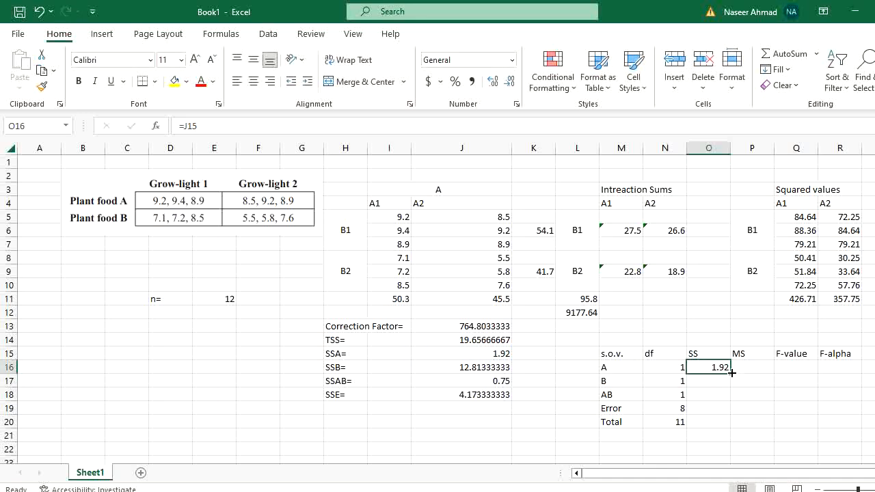
left_click_drag(731, 374, 733, 413)
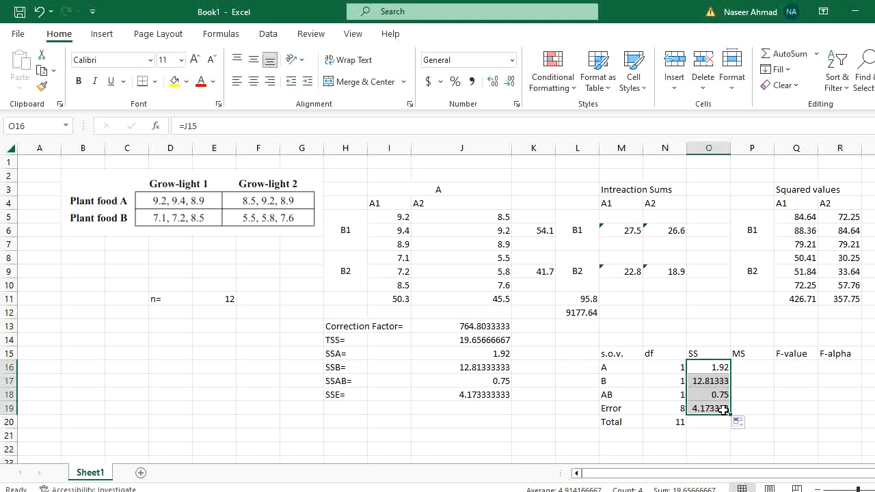
double_click(719, 408)
key("Escape")
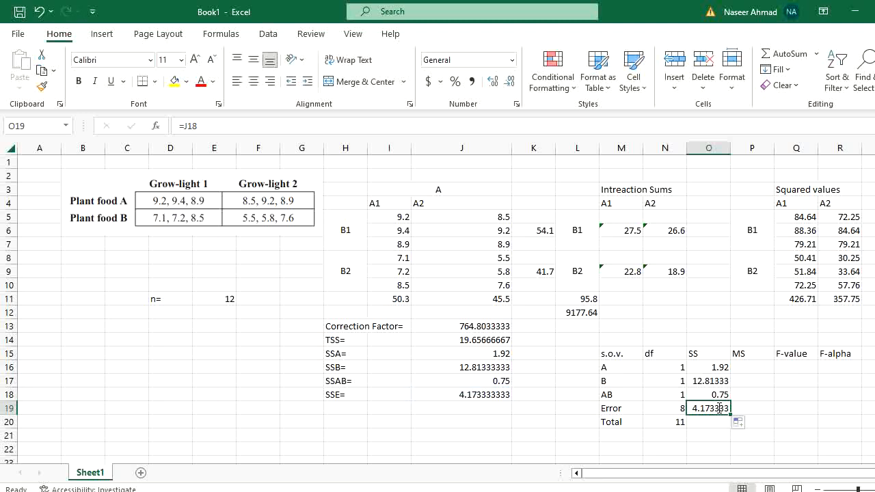
Link the Total SS in O20 to the TSS value in J14
left_click(709, 421)
type("=")
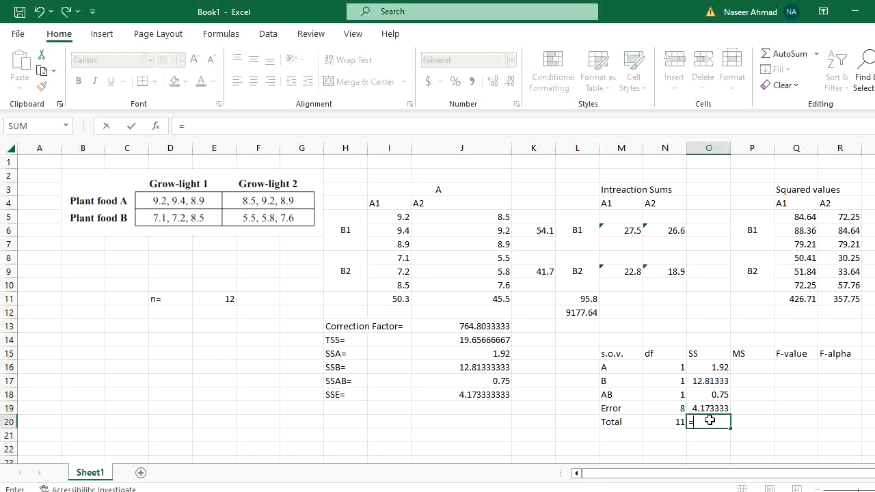
left_click(482, 339)
key("Return")
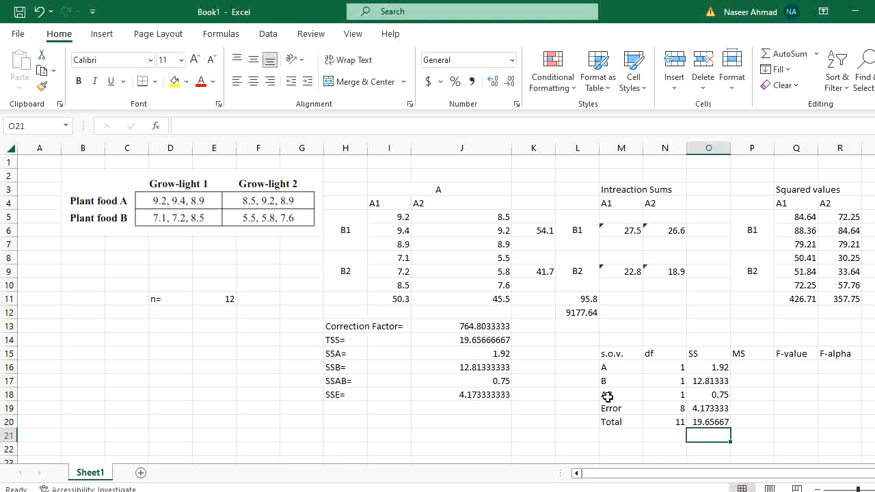
Calculate the mean square of A in P16 with =O16/N16 and fill the formula through P19
left_click(754, 367)
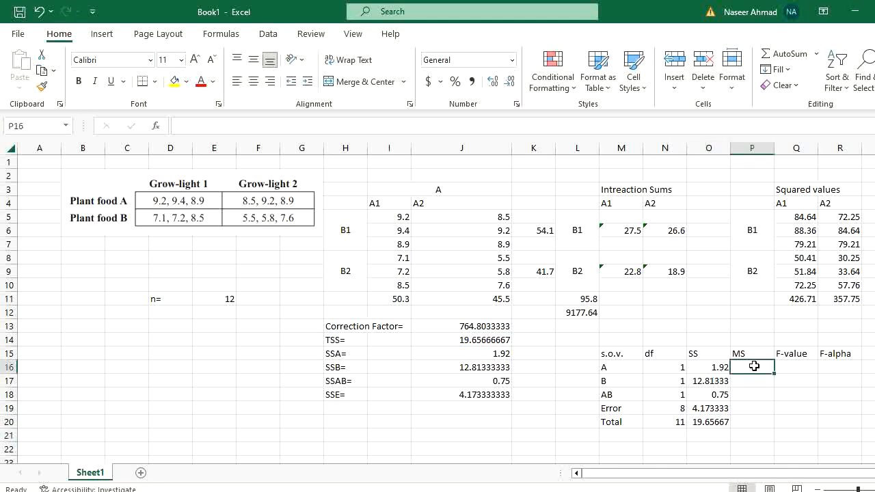
type("s")
key("BackSpace")
type("=")
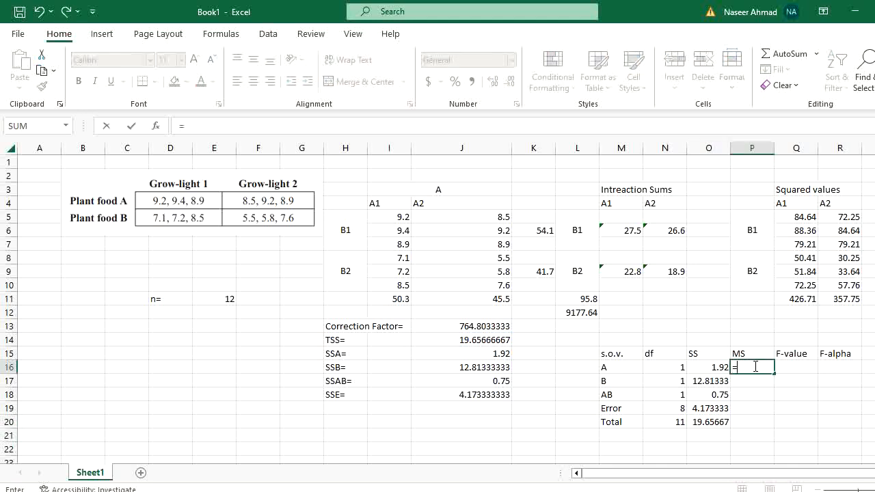
left_click(708, 368)
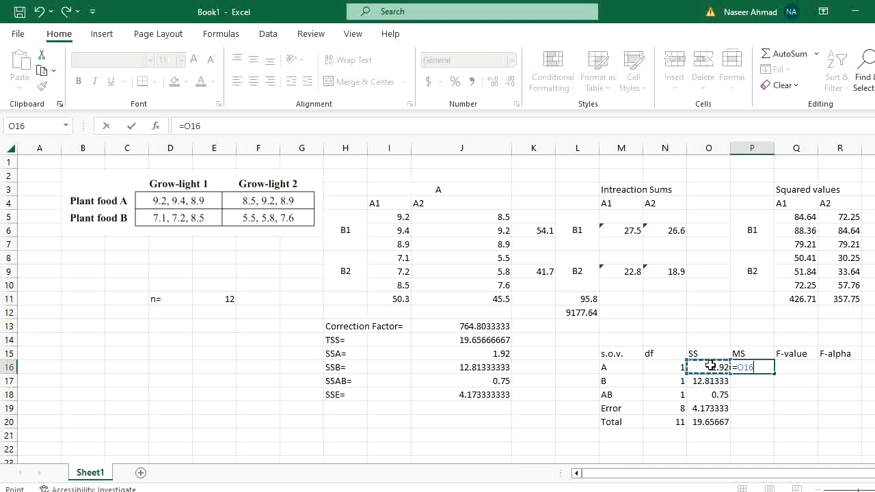
type("/")
left_click(670, 368)
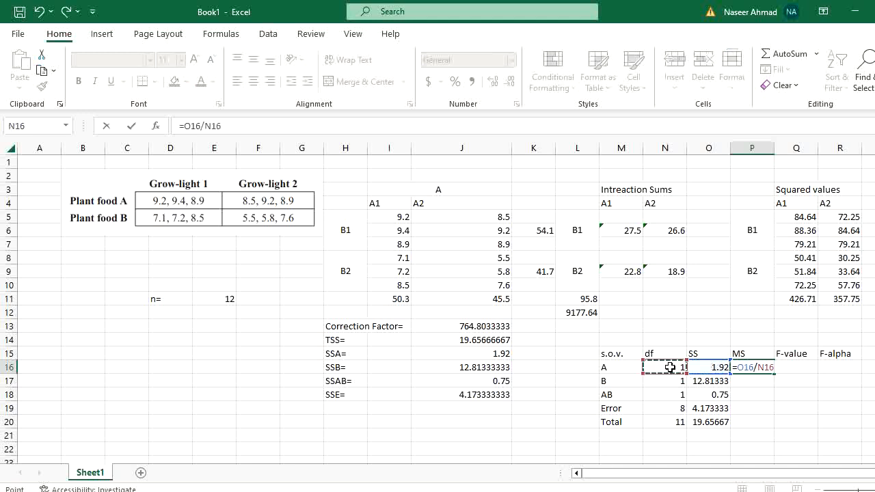
key("Return")
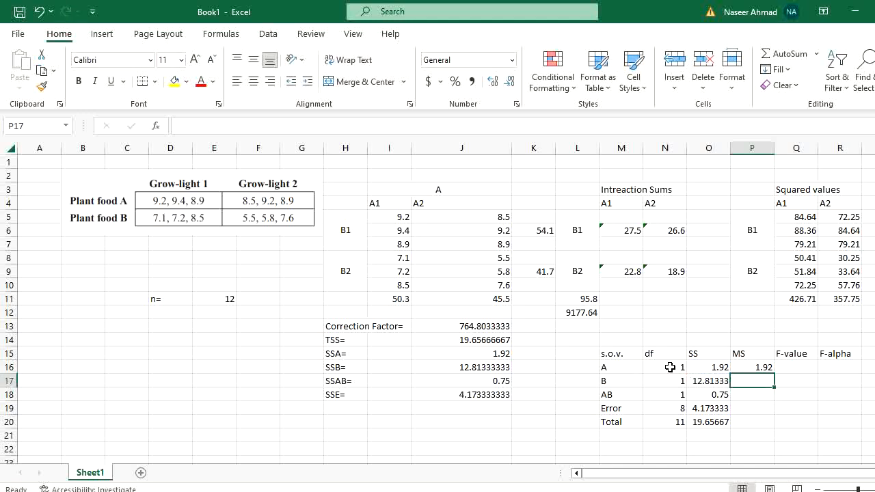
left_click(762, 369)
left_click_drag(775, 379, 777, 418)
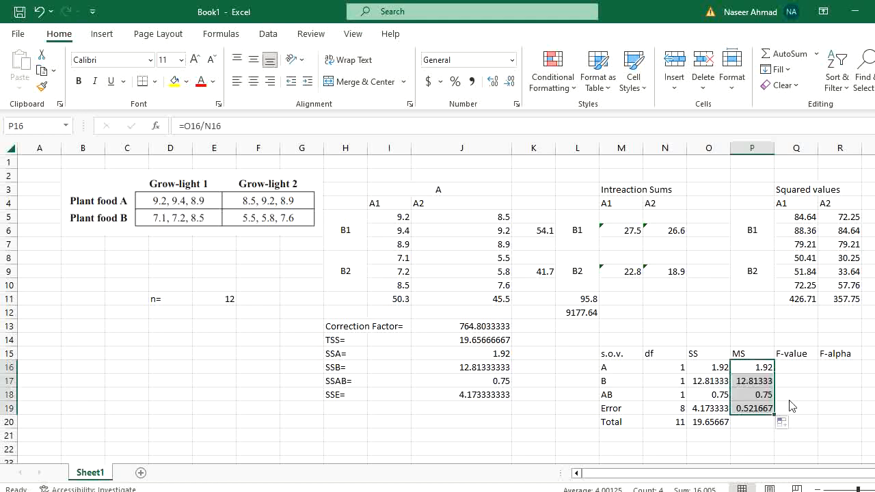
Calculate the F-value of A in Q16 with =P16/$P$19, keeping the Error mean square as an absolute reference
left_click(801, 368)
type("=")
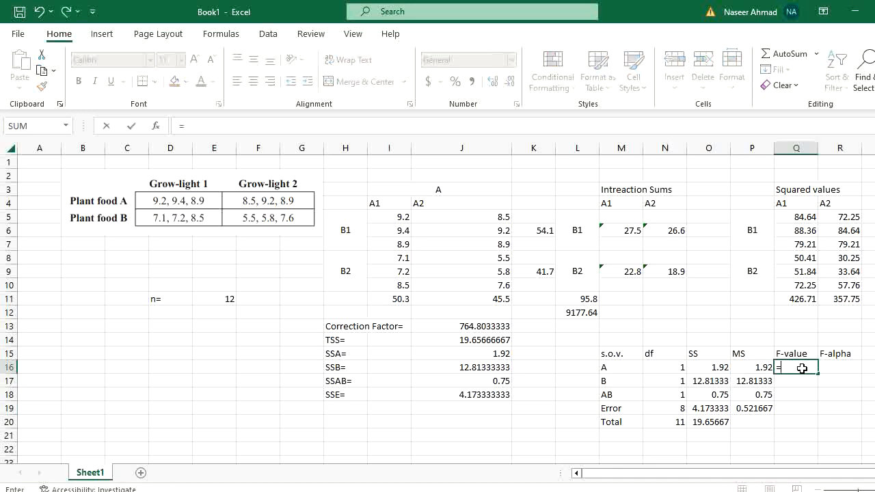
left_click(744, 370)
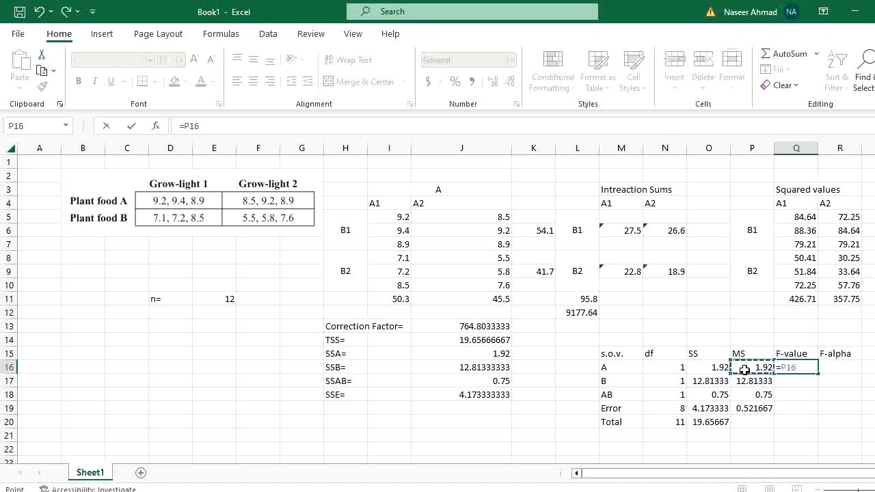
type("/")
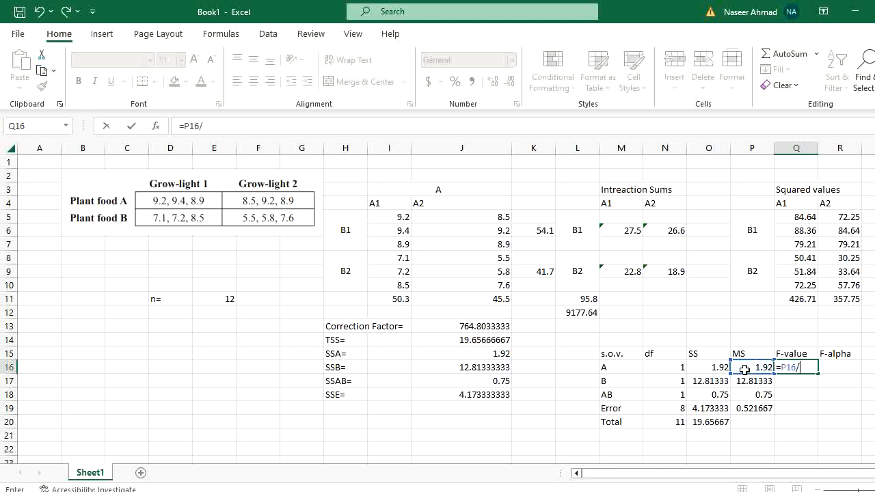
left_click(753, 408)
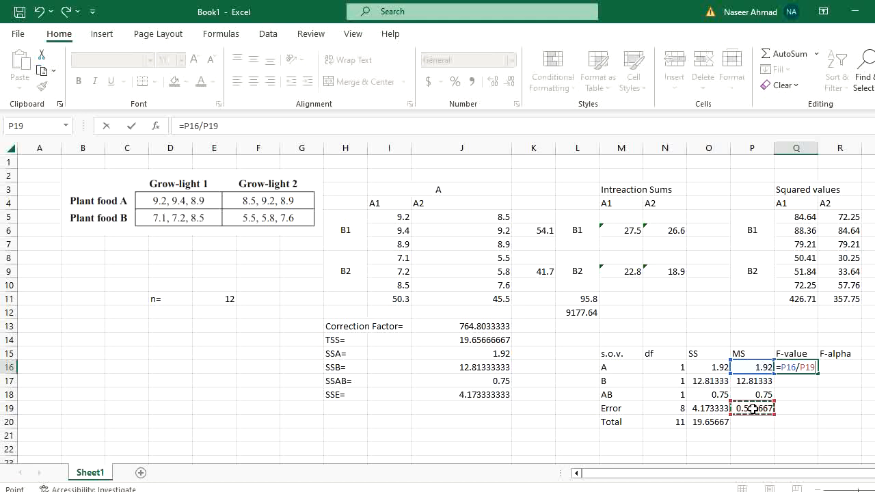
key("F4")
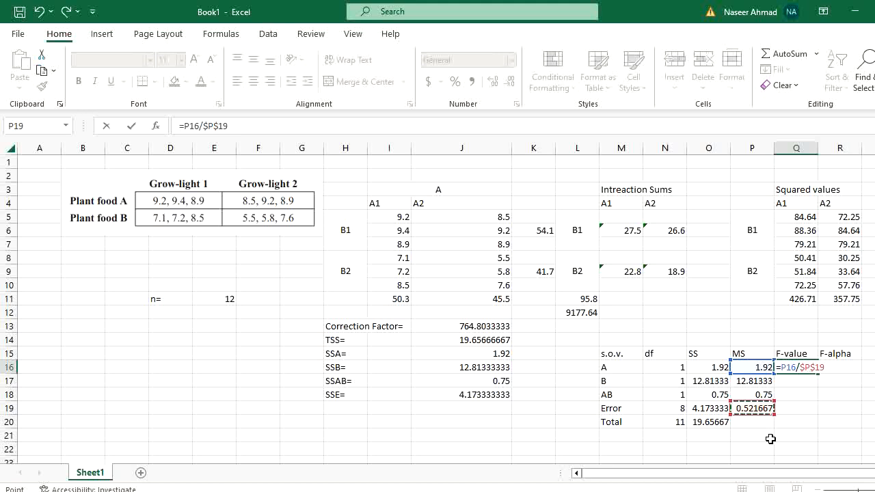
key("Return")
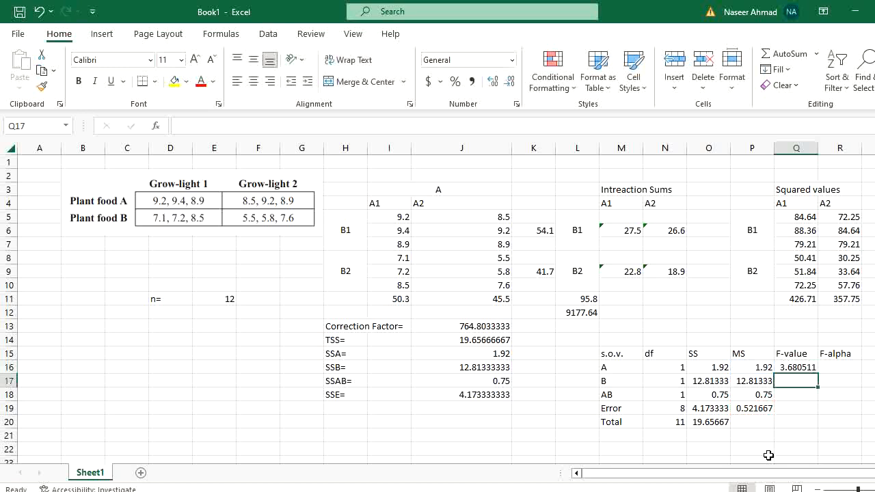
Fill the F-value formula from Q16 through Q18 for B and AB and check the copied formulas
left_click(809, 367)
left_click_drag(818, 374, 817, 400)
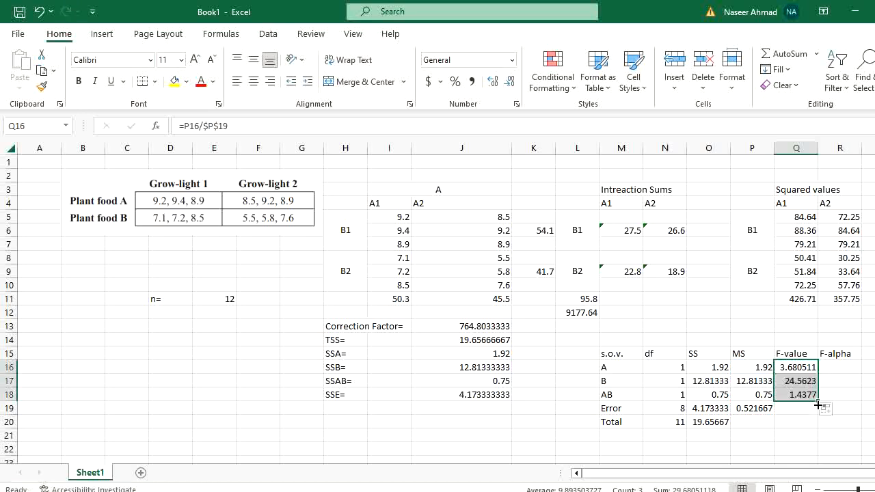
left_click(795, 396)
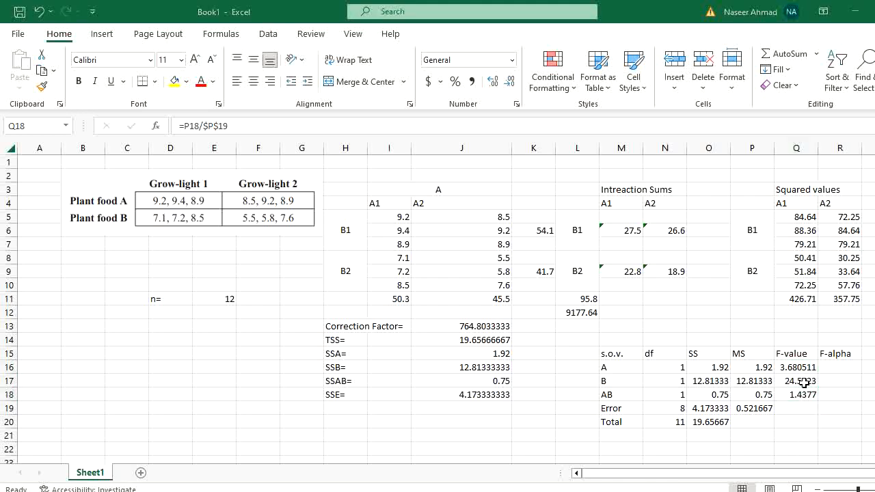
left_click(803, 381)
left_click(798, 367)
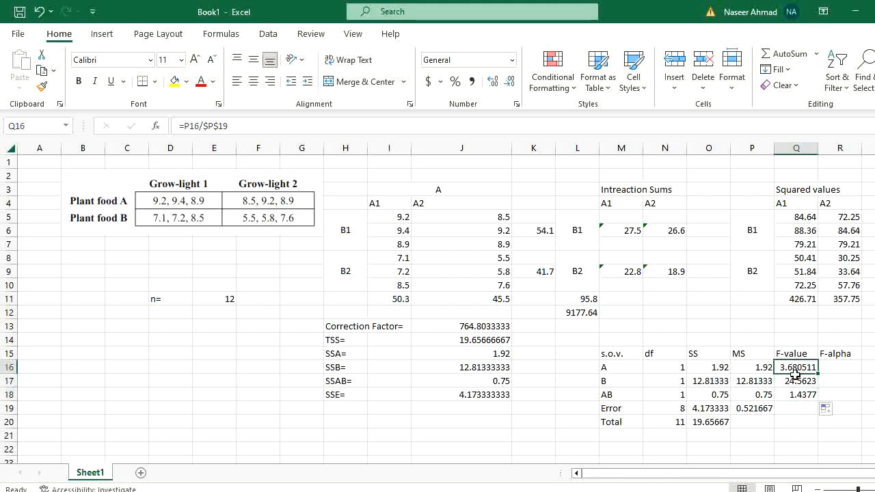
Calculate the critical F-alpha of A in R16 with =F.INV.RT(0.05,N16,$N$19), keeping the Error df as an absolute reference
left_click(837, 367)
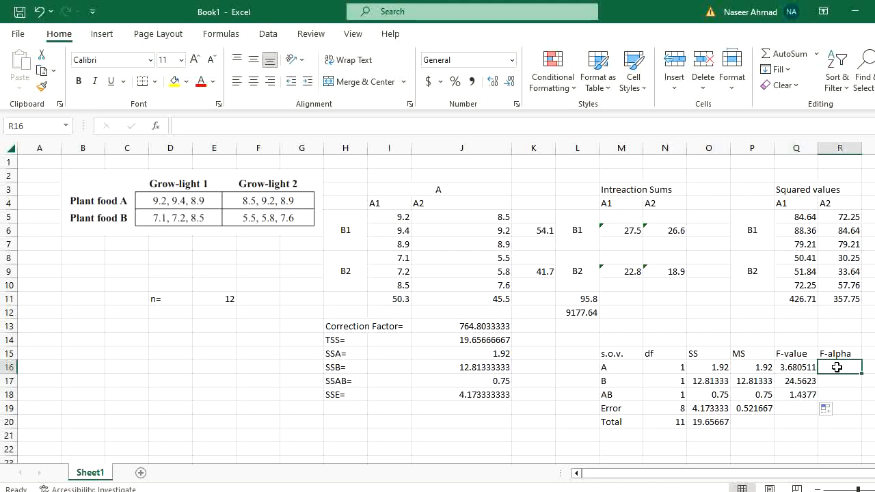
type("=f")
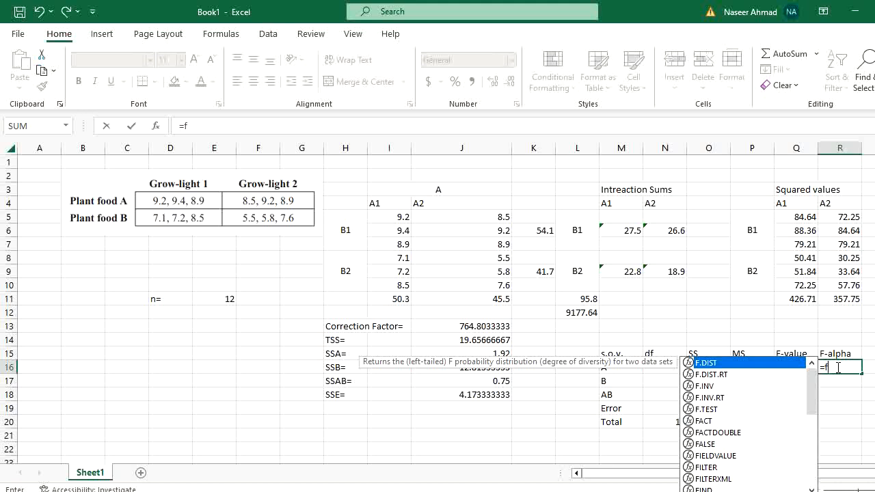
type(".")
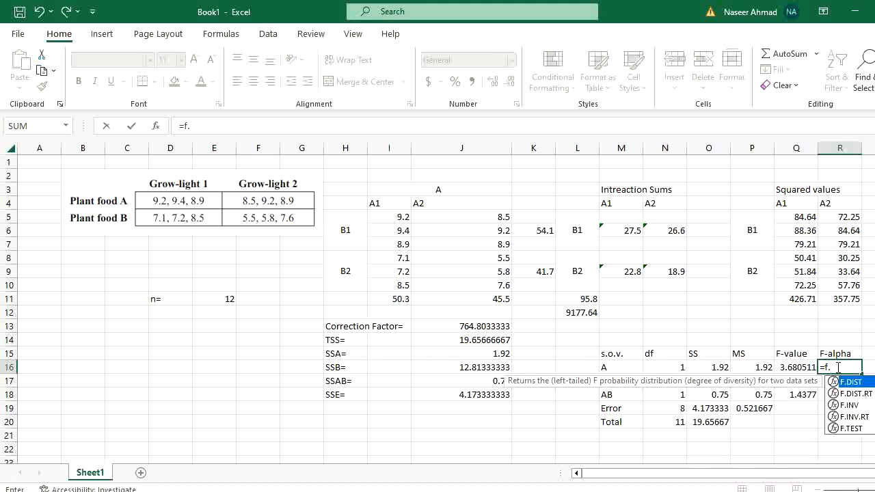
type("inv")
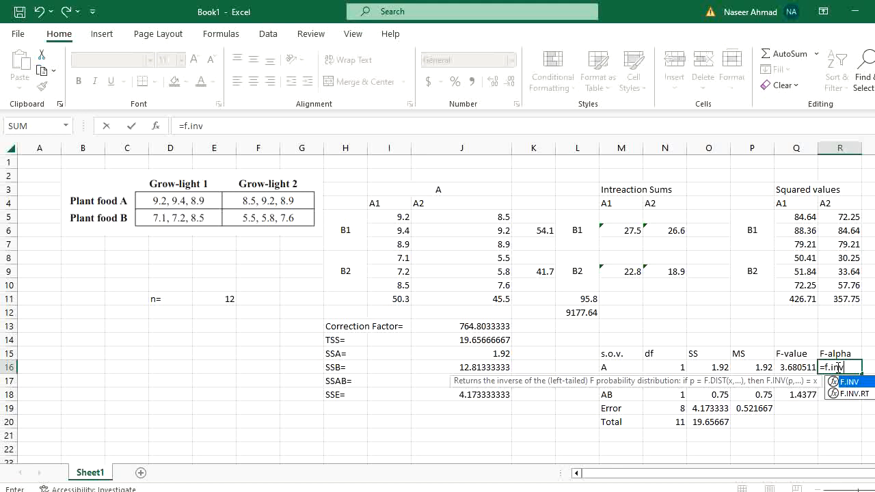
type(".rt")
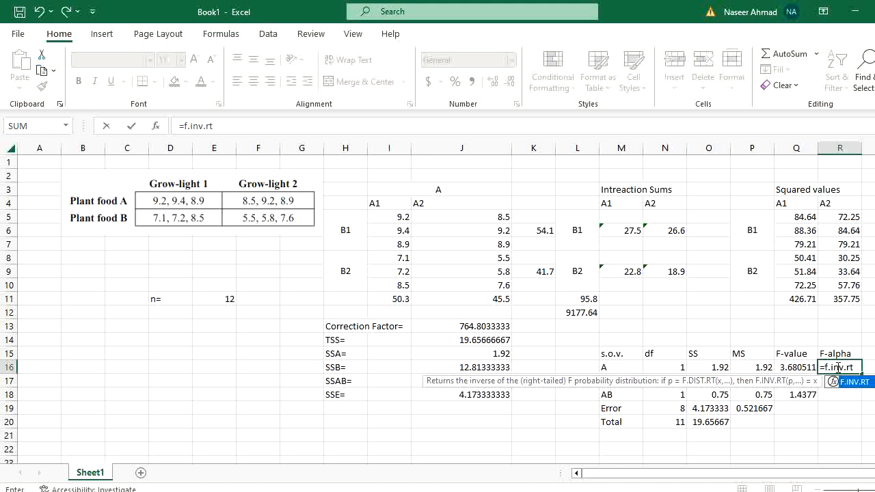
type("(")
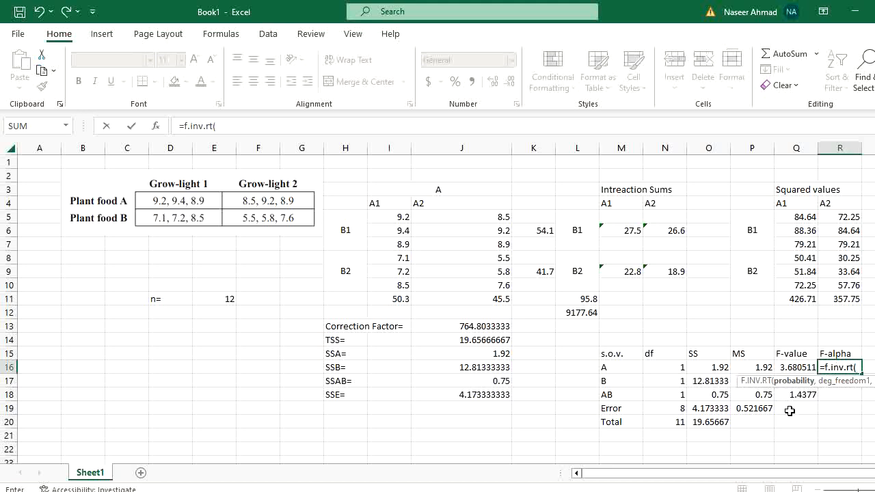
type("0.05,")
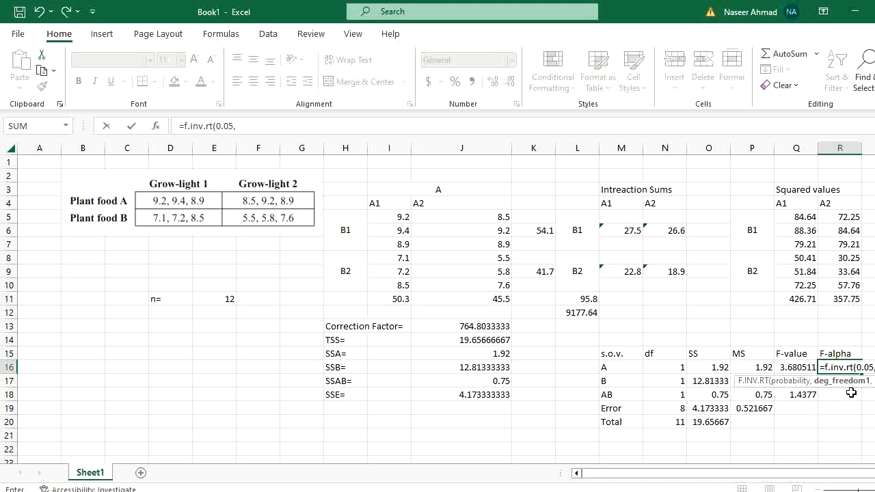
left_click(663, 368)
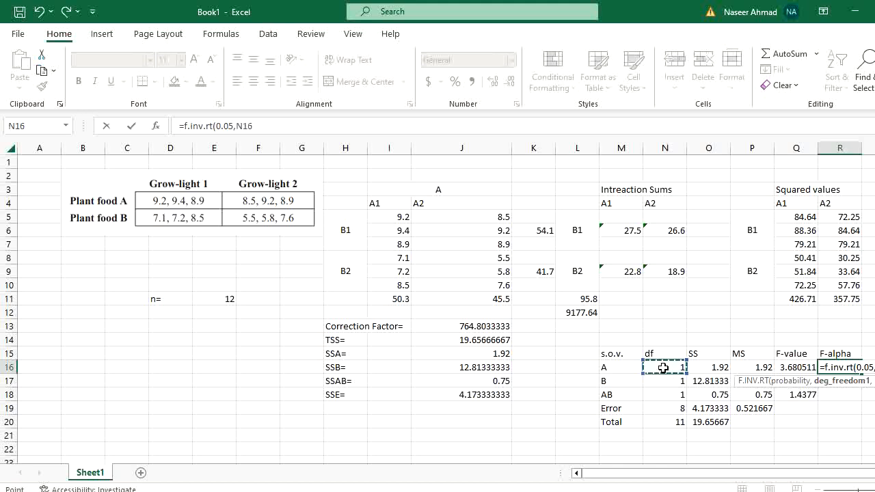
type(",")
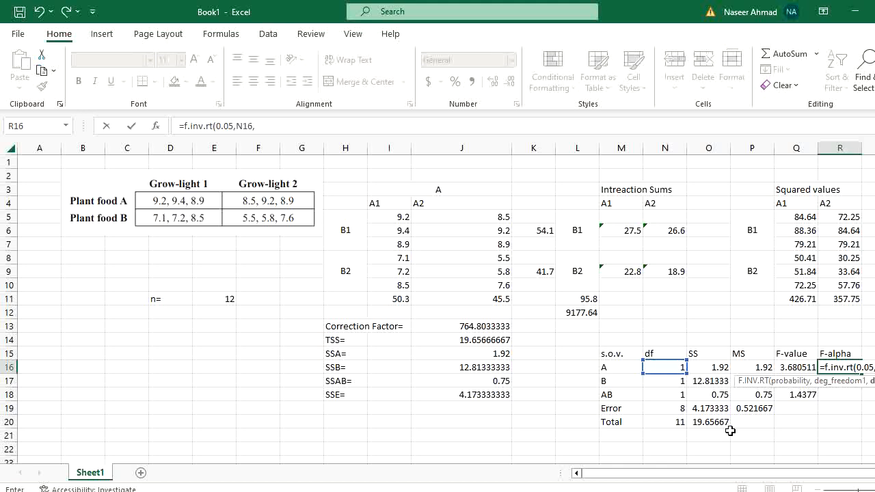
left_click(670, 409)
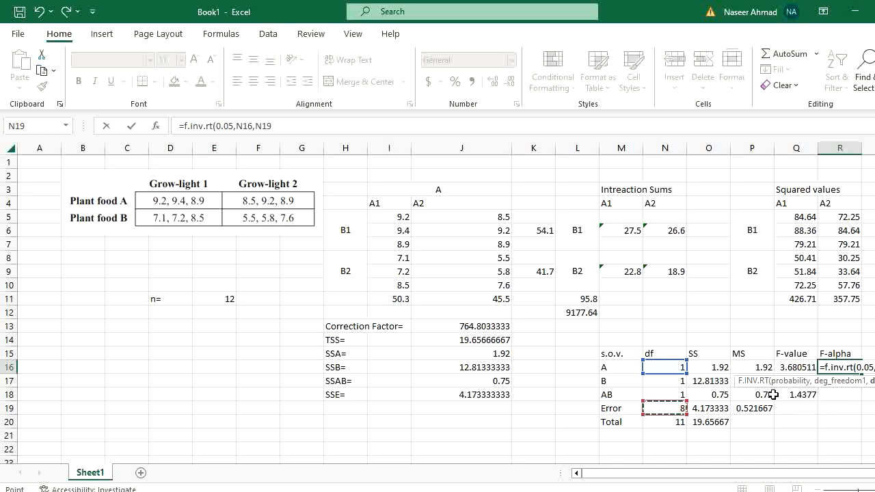
key("F4")
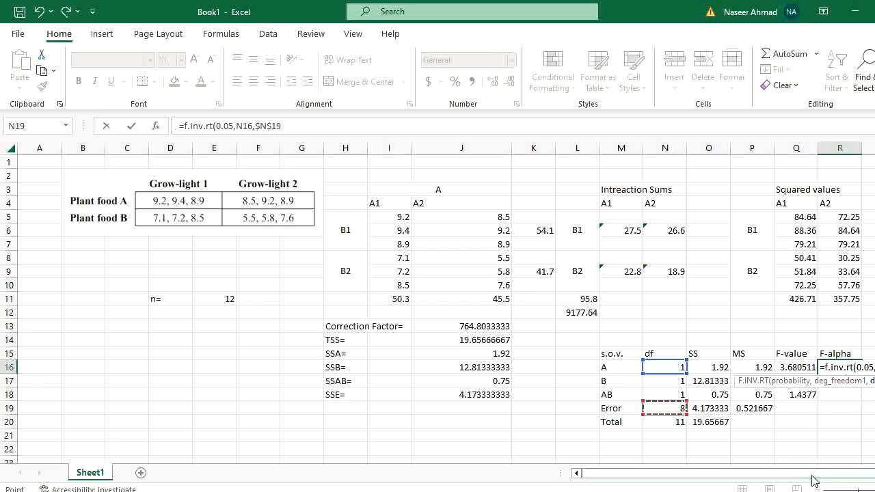
left_click_drag(815, 476, 863, 474)
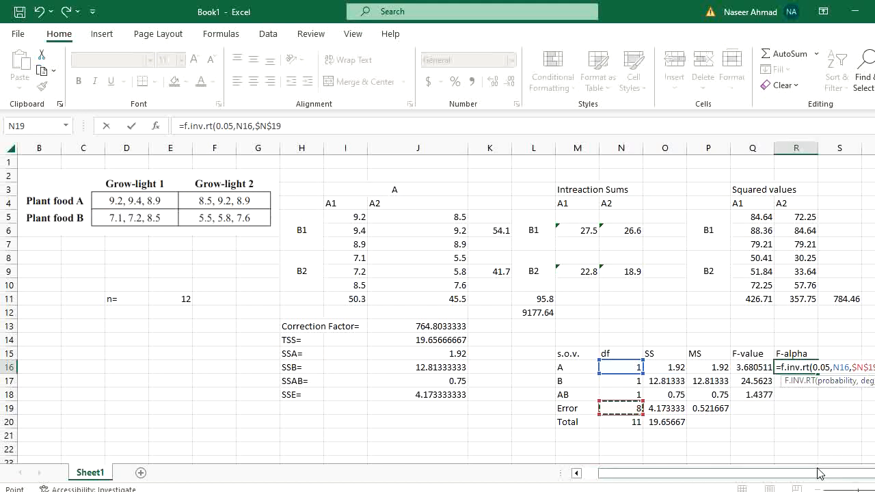
key("Return")
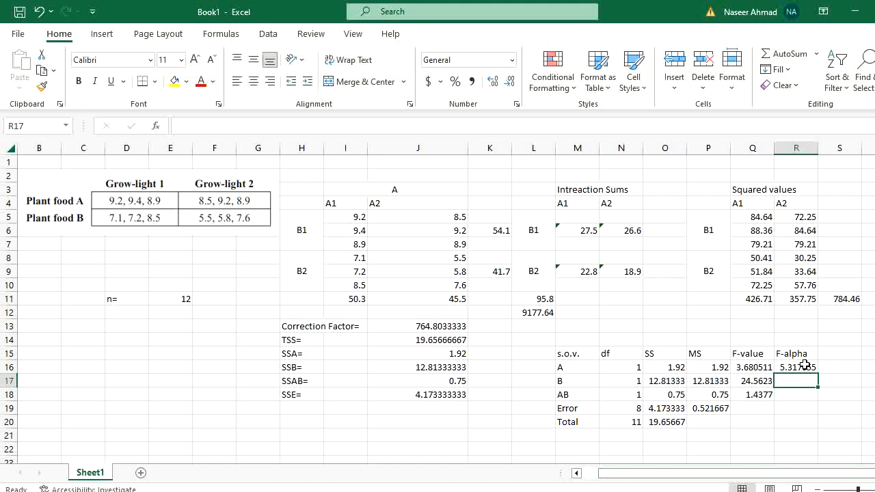
Fill the F-alpha formula from R16 through R18 for B and AB and check the copied formula against the df values
left_click(805, 366)
left_click(760, 366)
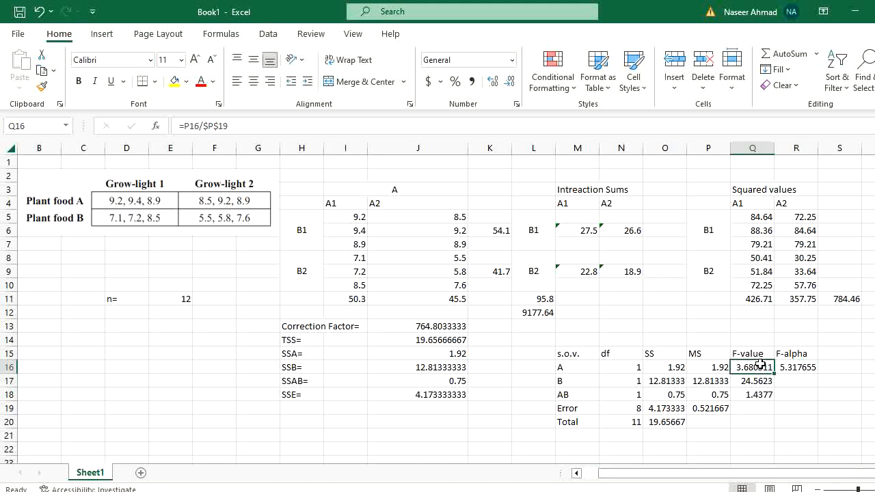
left_click(801, 368)
left_click(797, 370)
left_click_drag(818, 372, 822, 396)
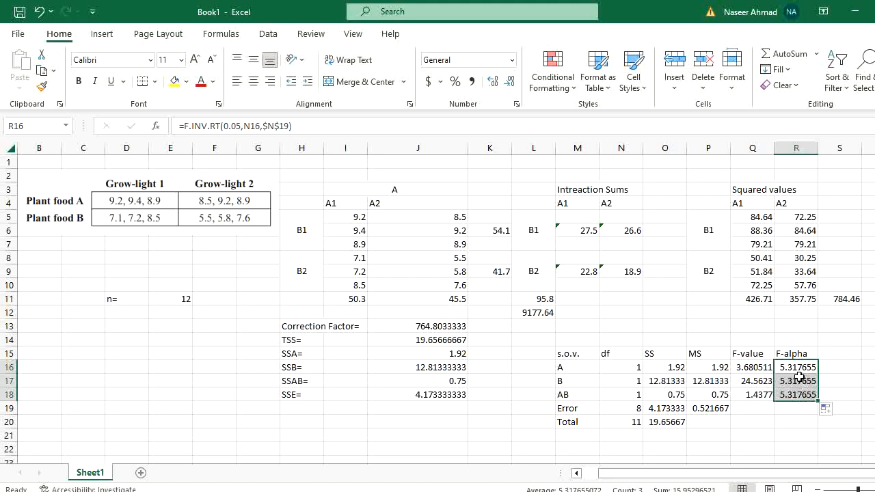
left_click_drag(624, 370, 629, 398)
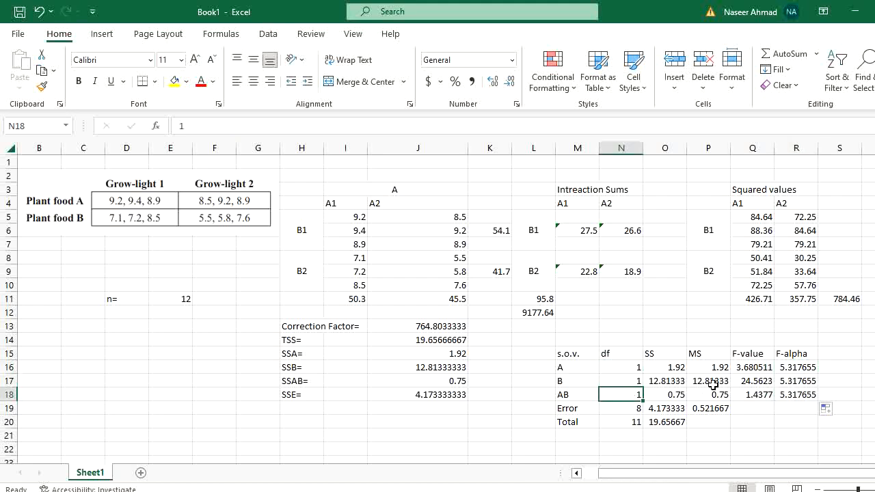
left_click(804, 395)
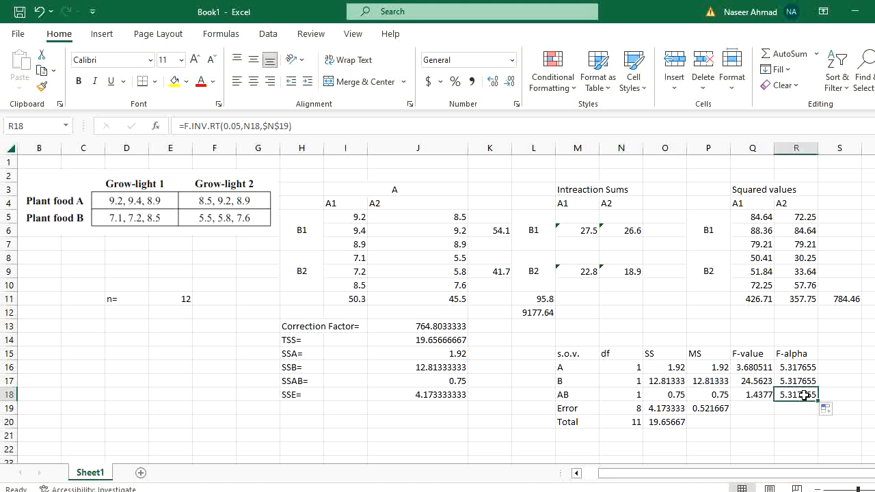
Add the column heading Status in S15 beside F-alpha
left_click(834, 354)
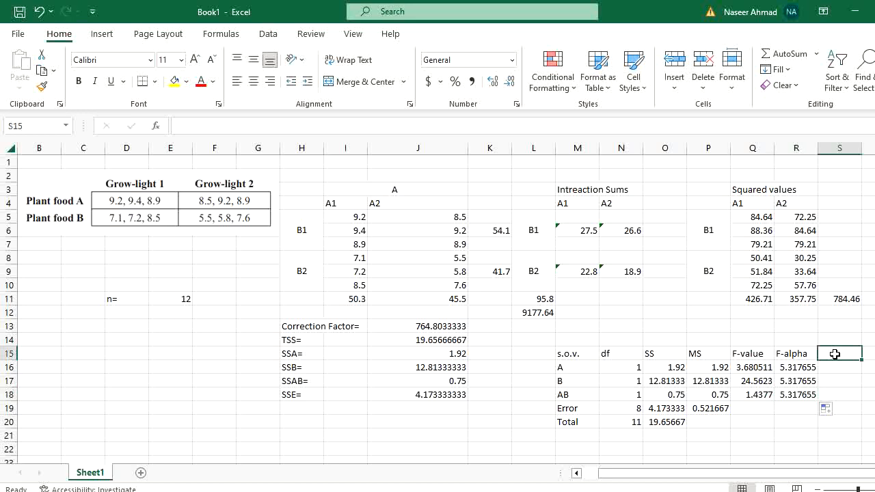
type("Status")
key("Return")
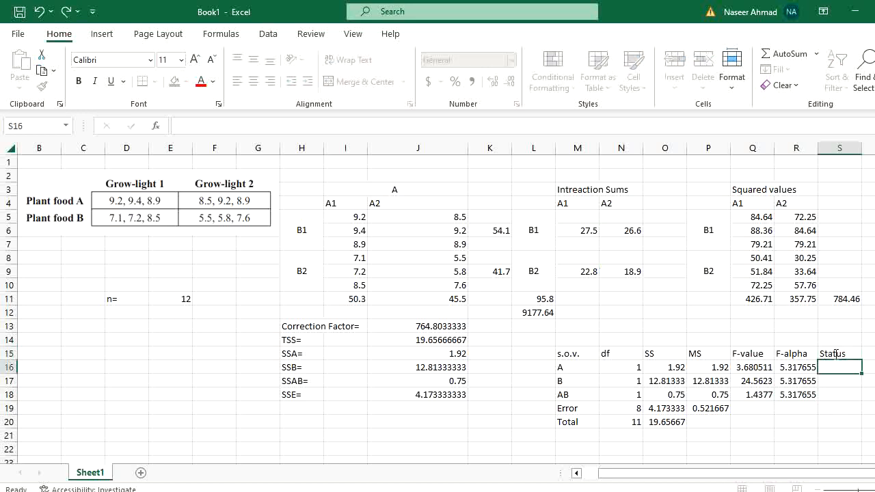
Enter =IF(Q16>R16,"Sig.","Insig.") in S16 to classify the significance of A
type("=if(")
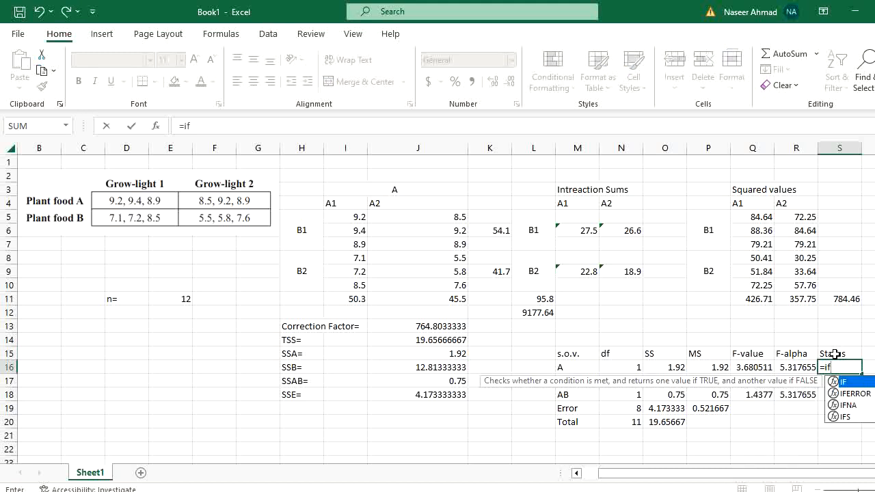
left_click(753, 368)
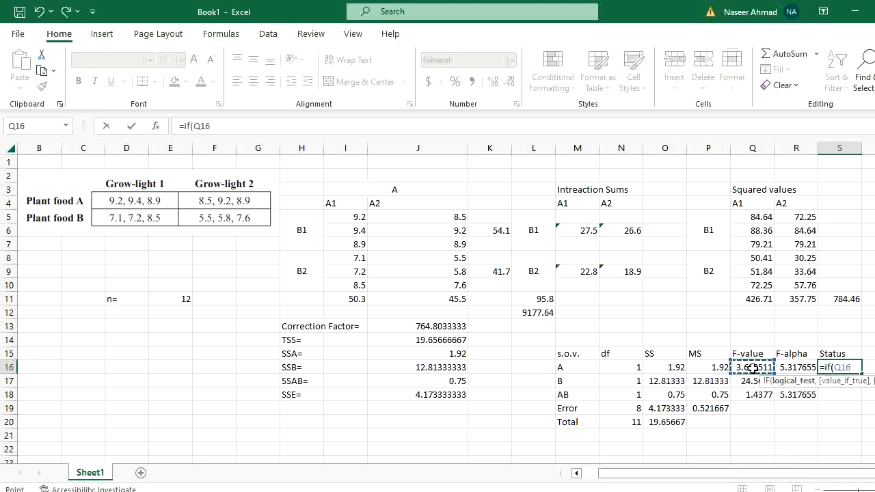
type(">")
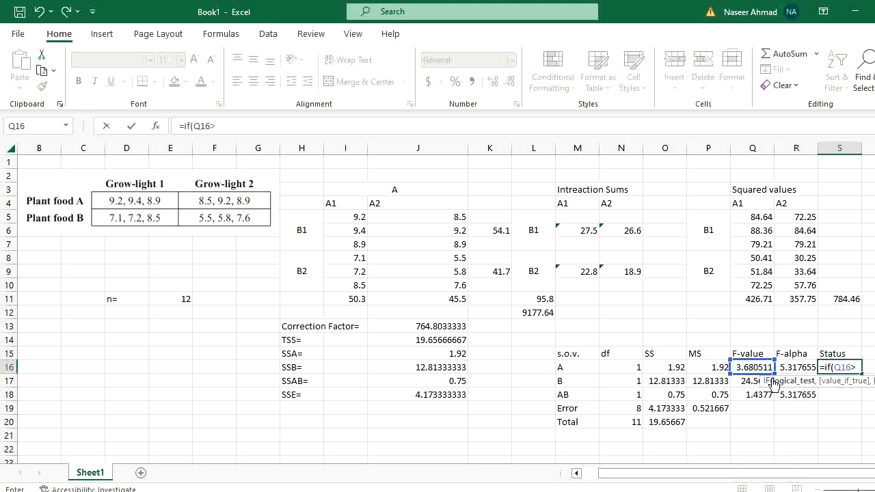
left_click(797, 368)
type(",")
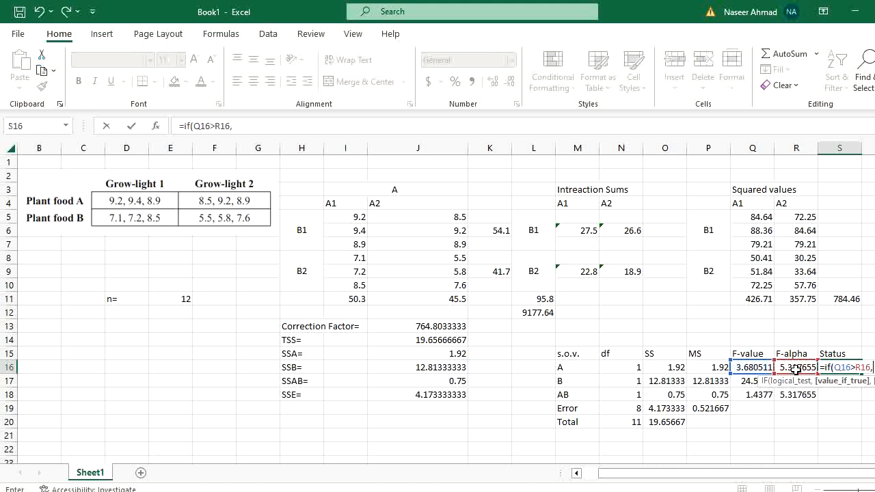
type("Reje")
key("BackSpace")
key("BackSpace")
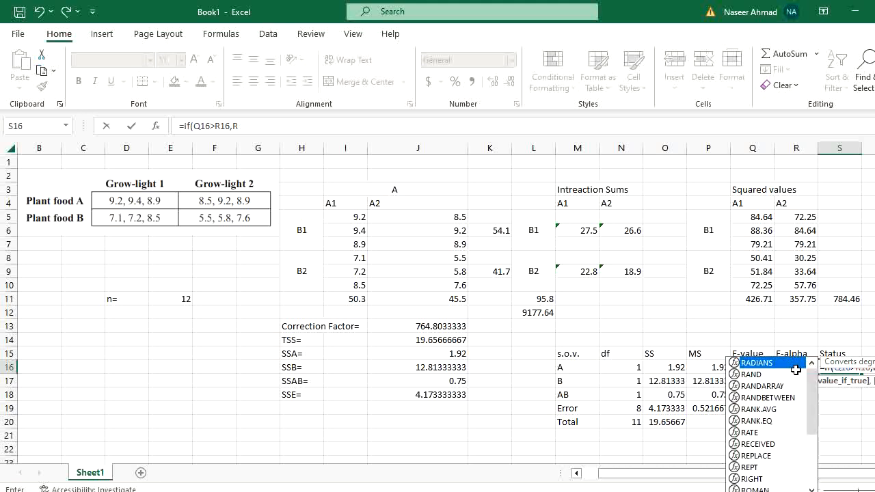
key("BackSpace")
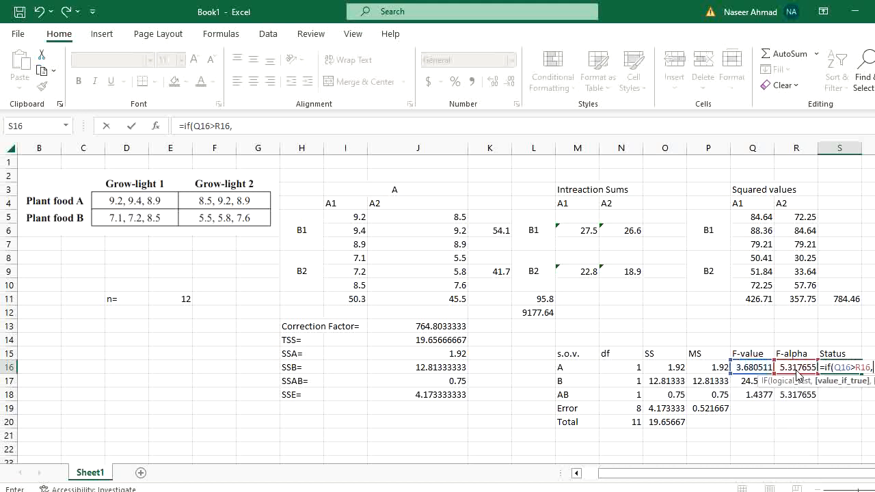
type("\"Sig.\",\"I")
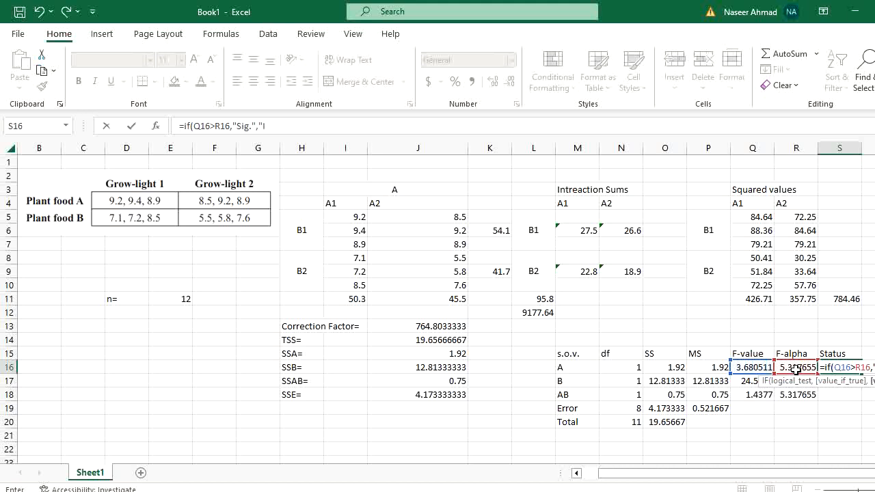
type("nsig")
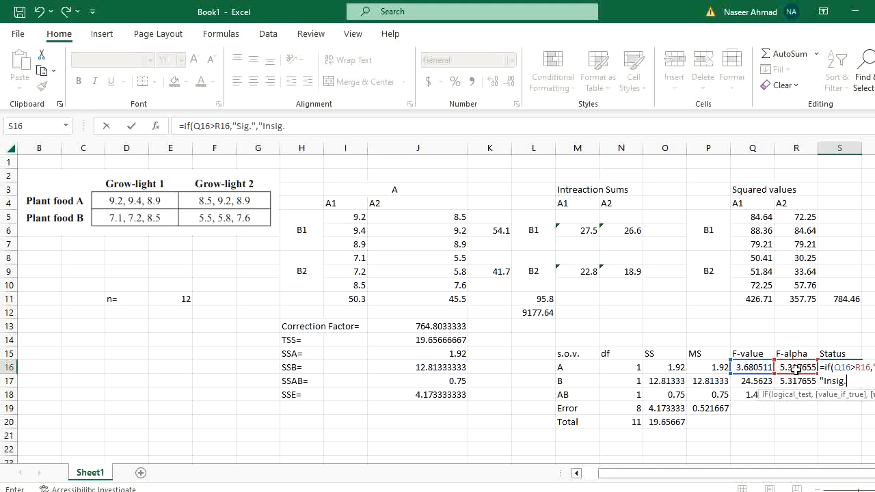
type(".\")")
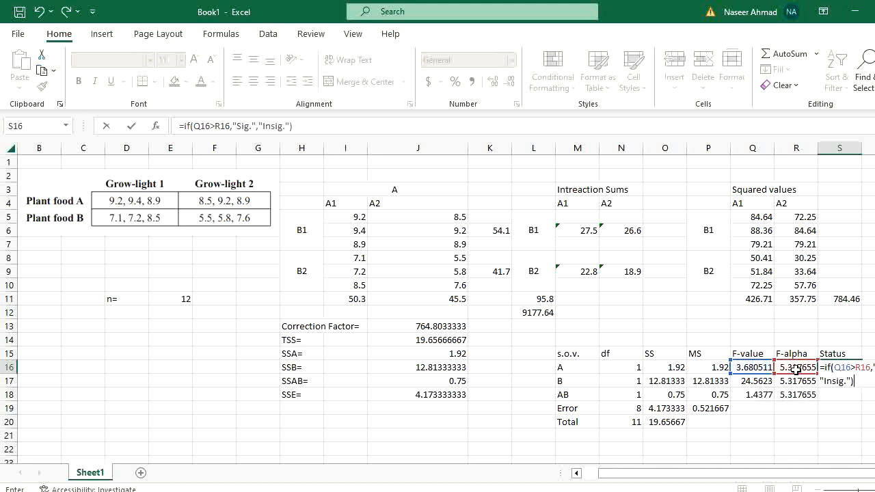
key("Return")
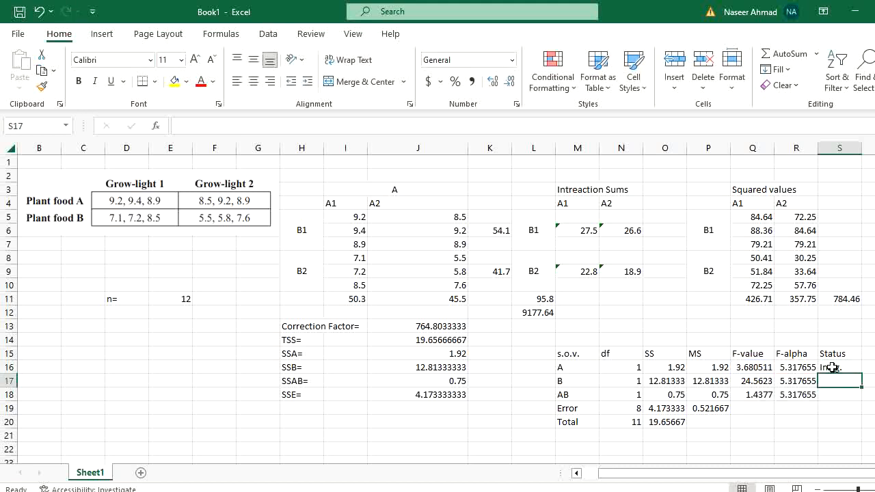
Fill the Status formula from S16 through S18 for B and AB and review the significance results
left_click(835, 367)
left_click_drag(863, 374, 863, 400)
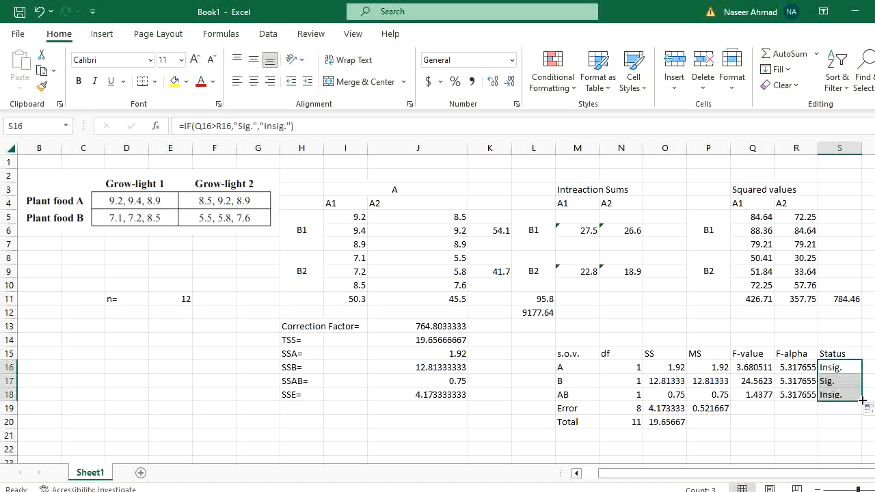
left_click(831, 385)
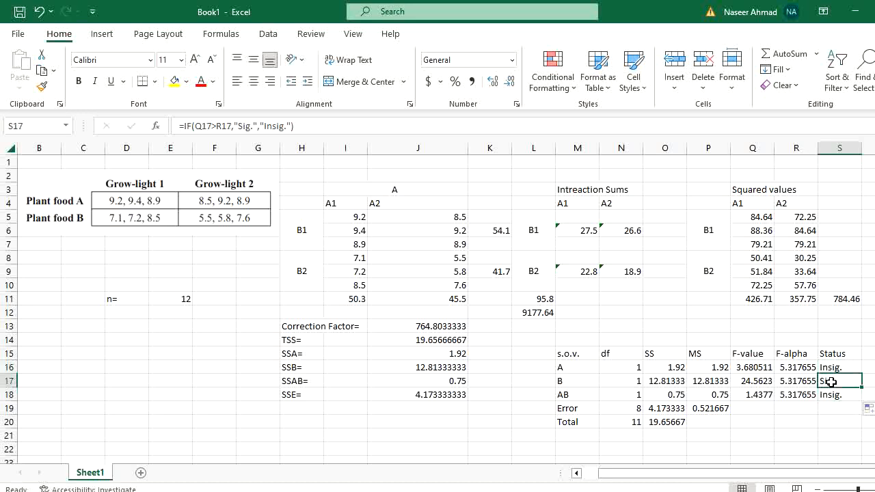
left_click(766, 381)
left_click(583, 381)
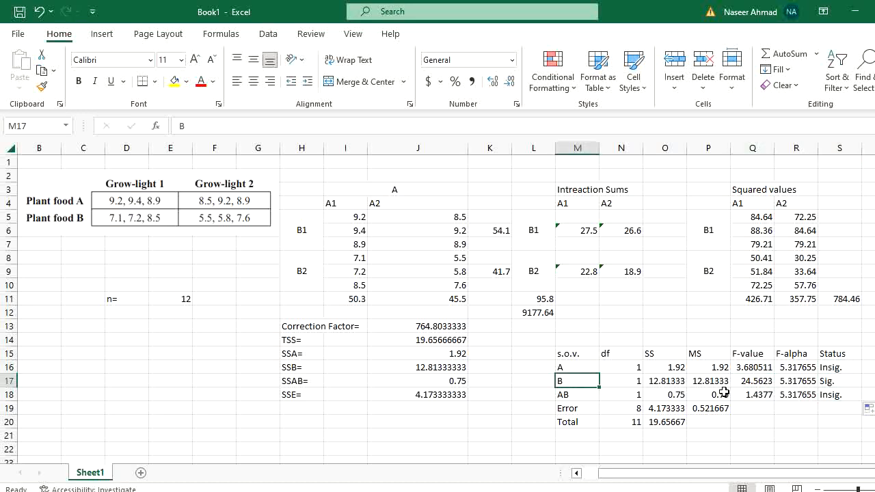
left_click(829, 383)
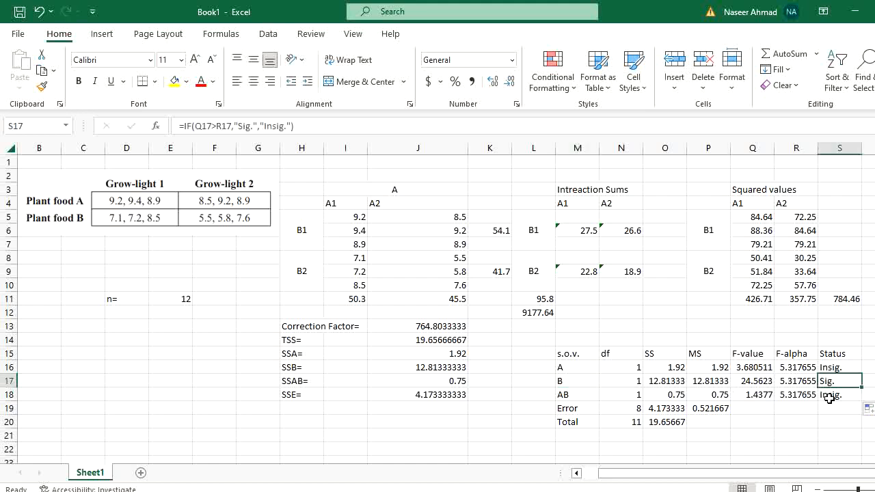
left_click(830, 395)
left_click(724, 431)
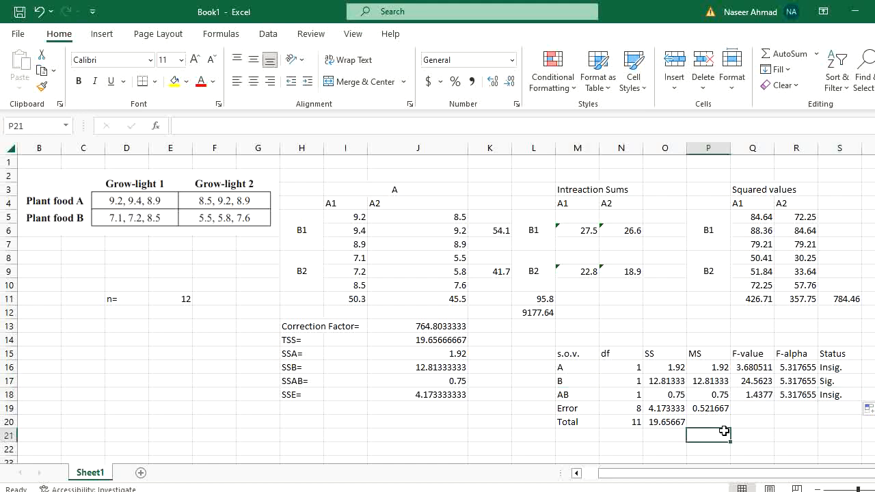
left_click(514, 294)
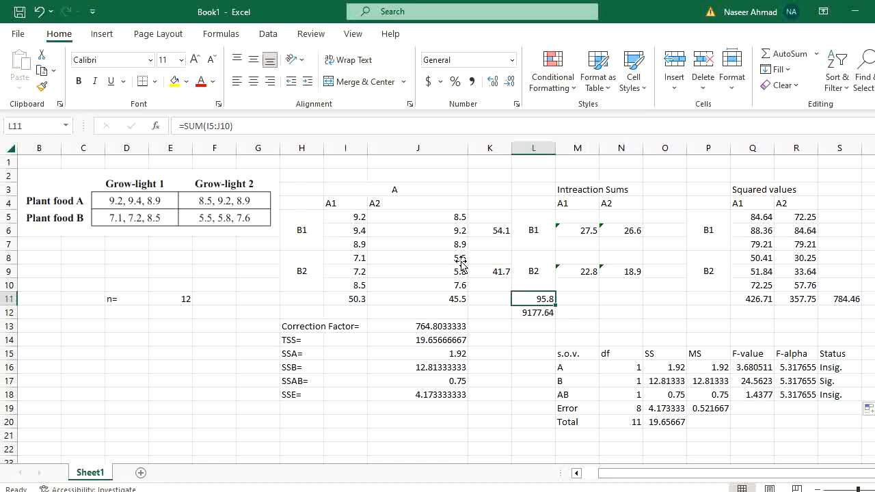
Review the factor A and B labels, the SSA and SSB rows, and the completed ANOVA table
left_click(394, 191)
left_click(307, 233)
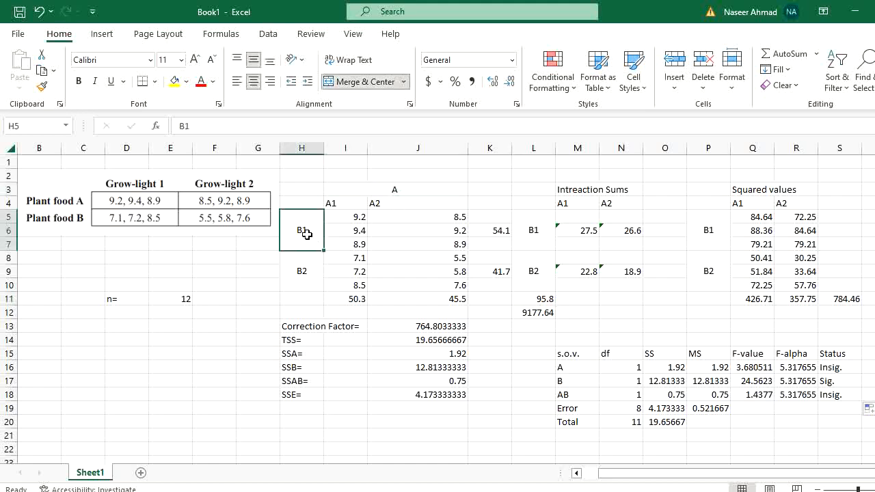
left_click(302, 277)
left_click(416, 367)
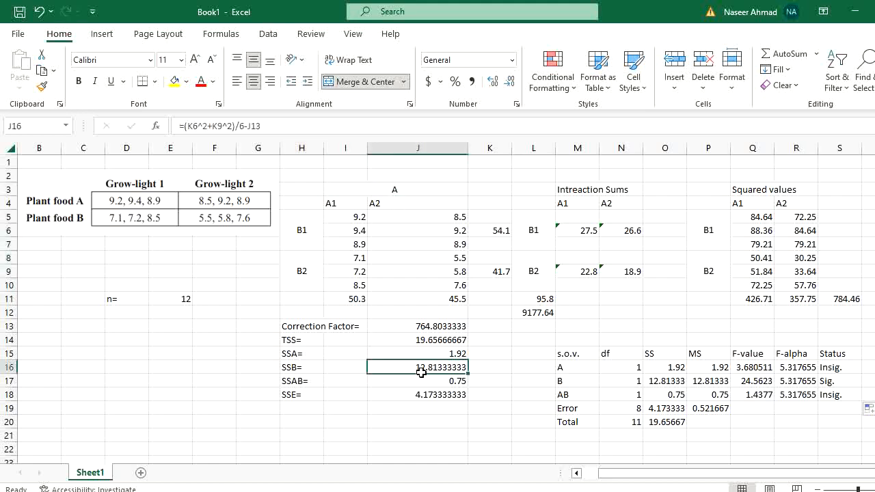
left_click(310, 351)
left_click(384, 266)
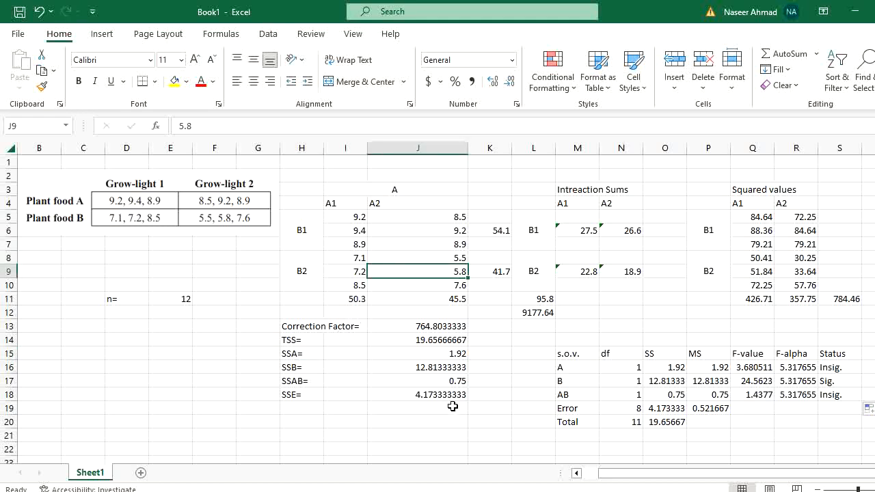
left_click_drag(571, 354, 833, 424)
left_click(301, 296)
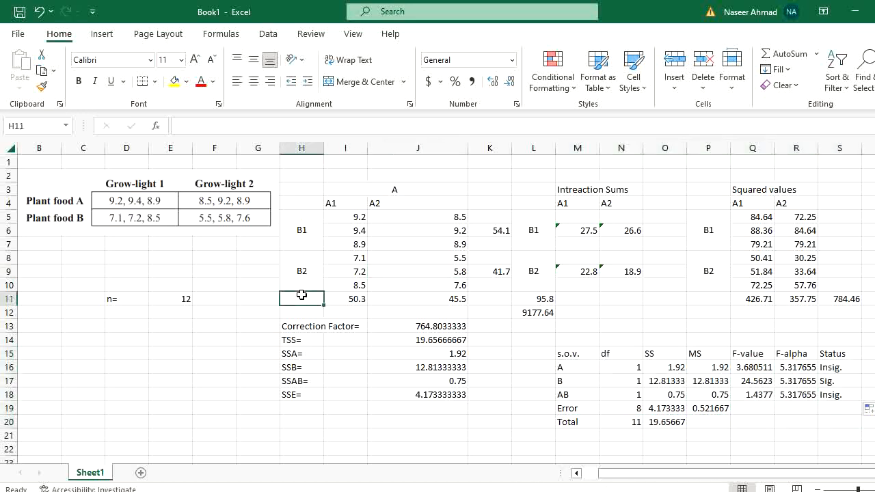
Compare the plant food and grow-light source table with the observations arranged in I5:J10
left_click(369, 231)
left_click(102, 201)
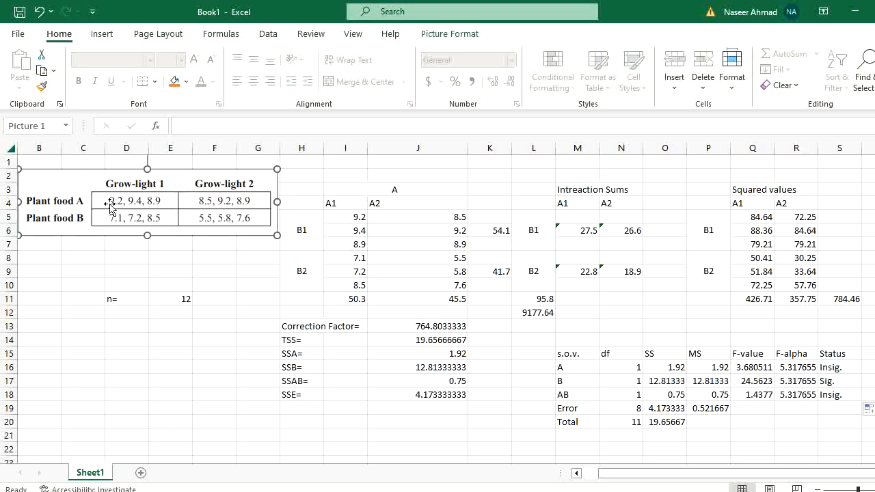
left_click_drag(352, 219, 460, 299)
left_click(509, 216)
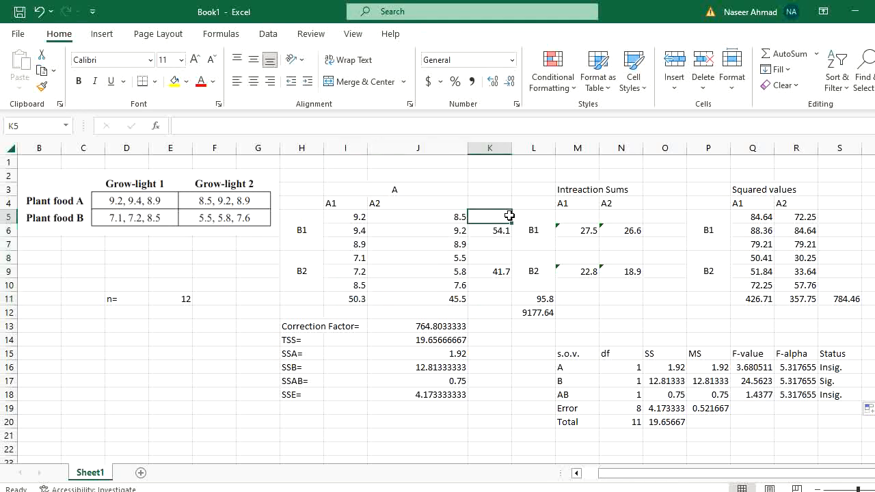
left_click(499, 243)
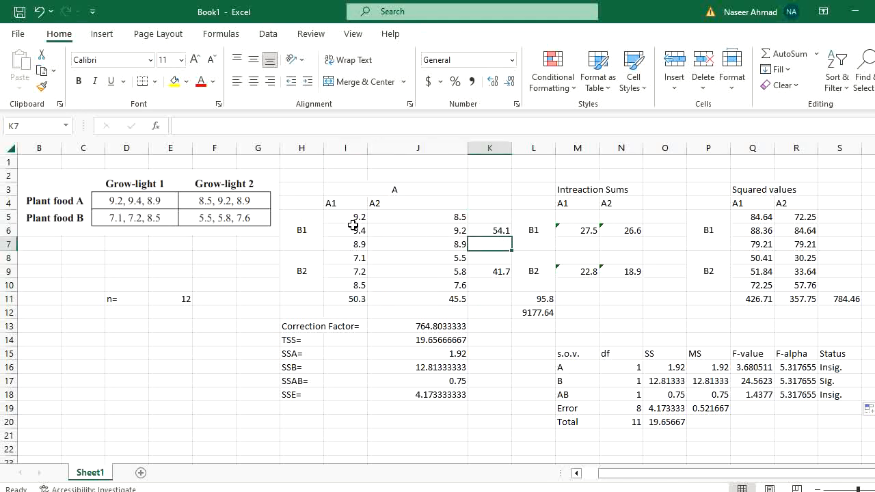
left_click_drag(353, 221, 357, 285)
Check the B1 and B2 total formulas in K6 and K9 and the grand total in L11 against the data
left_click_drag(336, 221, 439, 249)
left_click(300, 232)
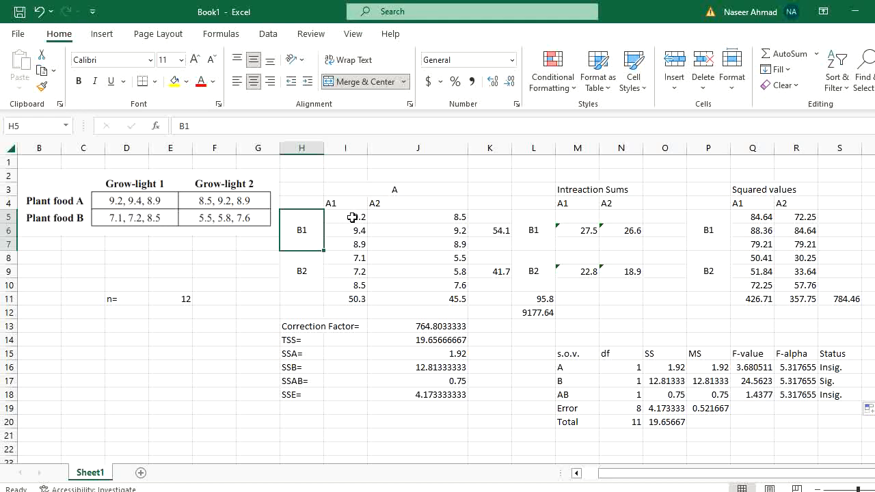
left_click_drag(352, 220, 436, 242)
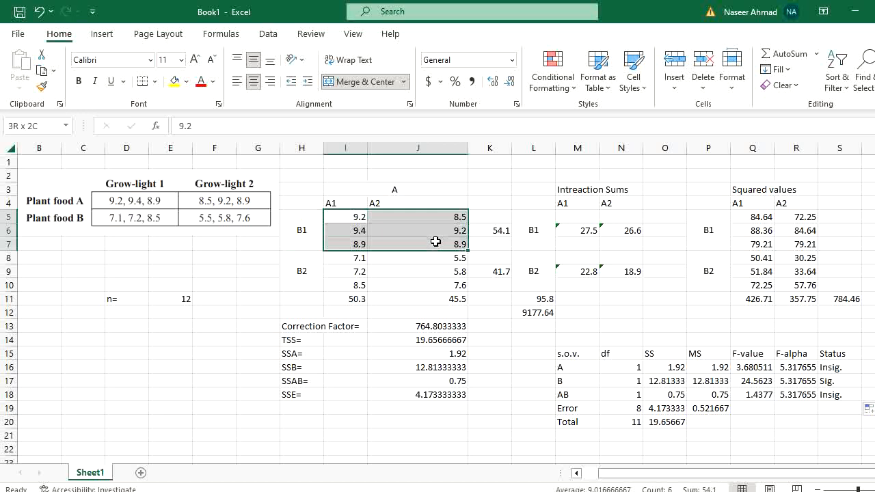
double_click(493, 230)
key("Escape")
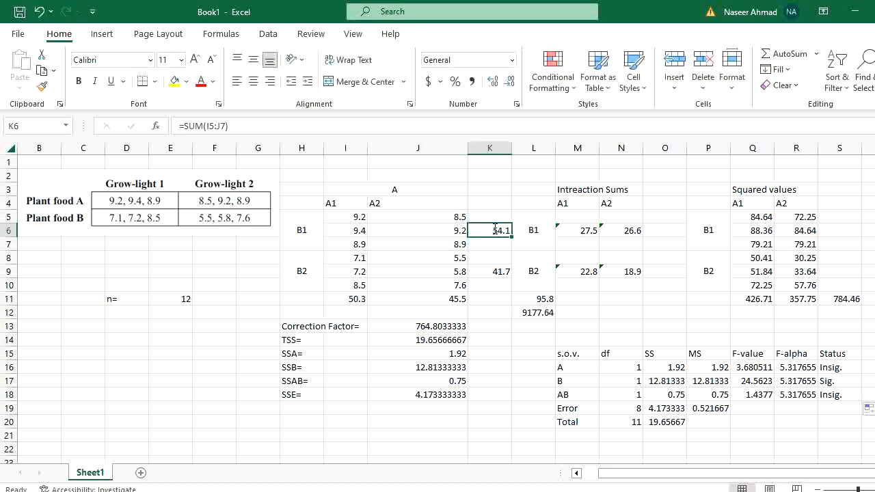
double_click(503, 271)
key("Escape")
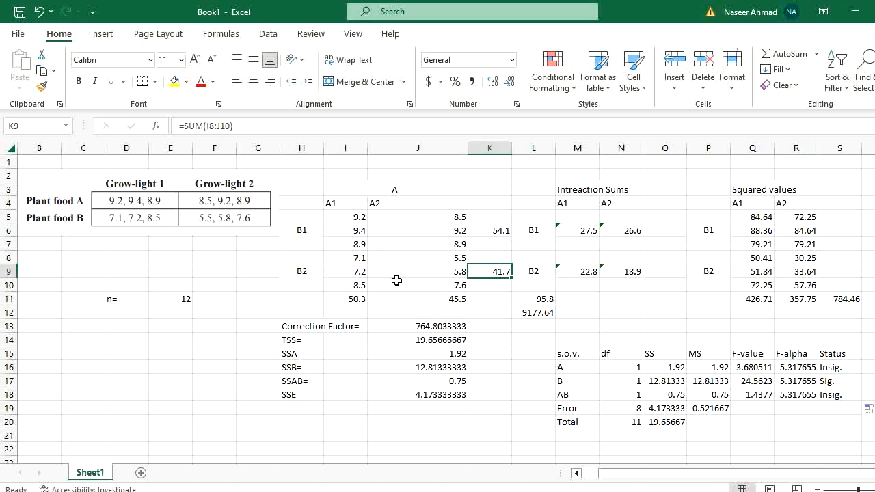
left_click(397, 274)
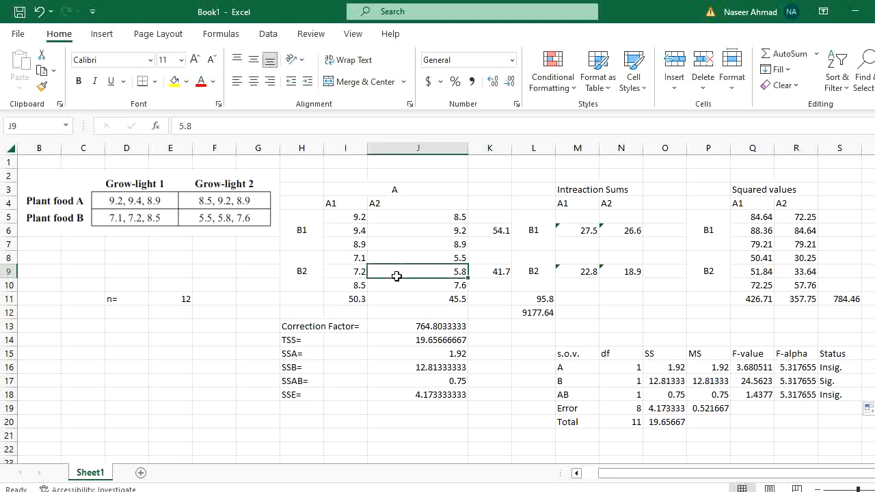
double_click(537, 299)
key("Escape")
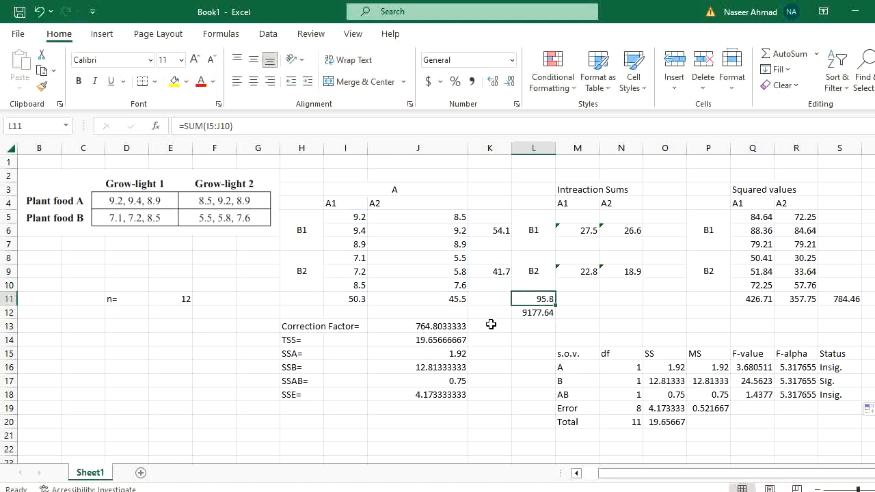
Examine the correction factor and TSS formulas in J13 and J14, tracing TSS to the squared values and their sum in S11
left_click(444, 328)
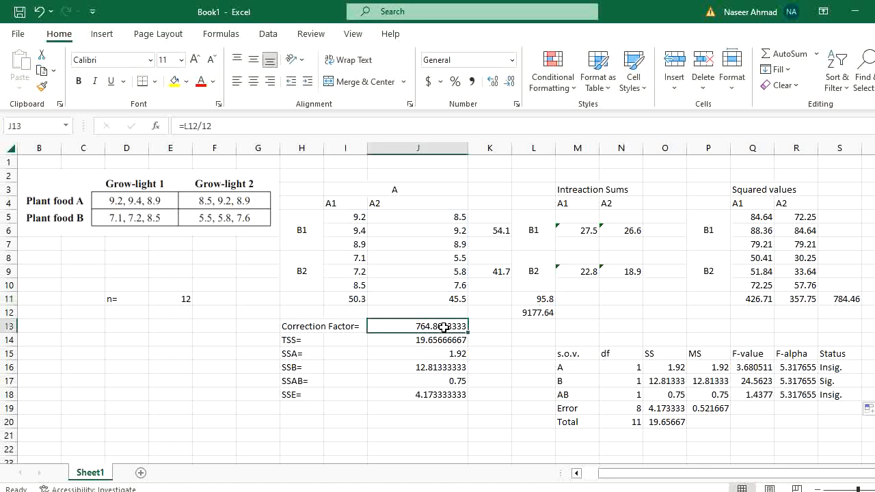
left_click(438, 341)
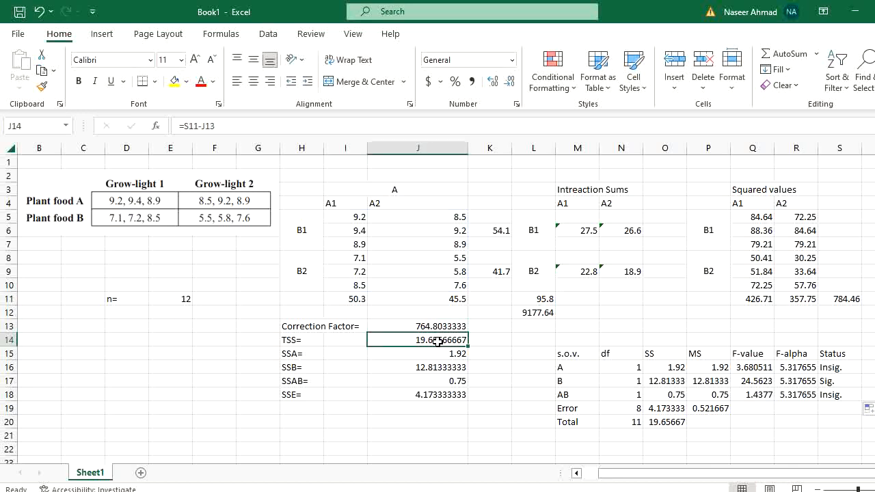
left_click(310, 340)
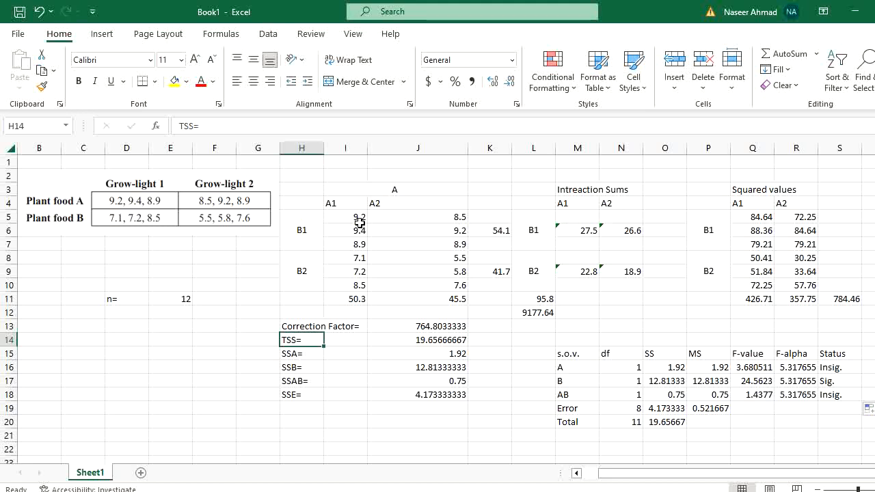
left_click_drag(359, 218, 425, 286)
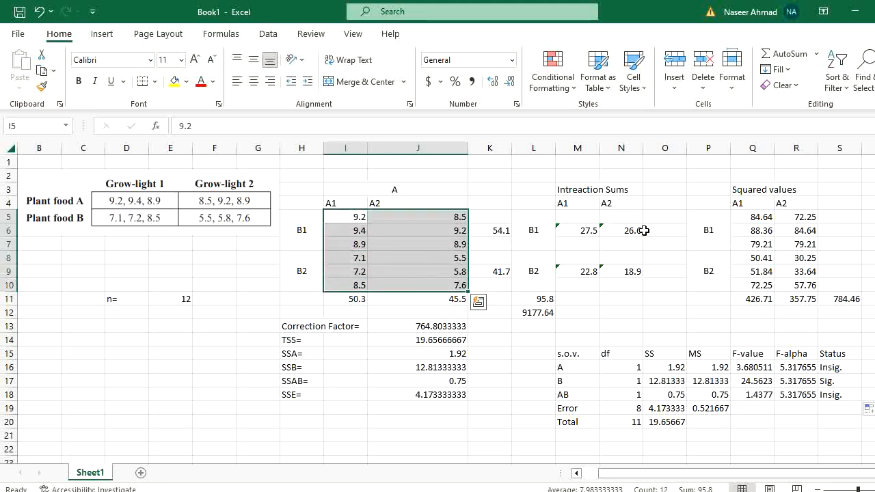
double_click(757, 219)
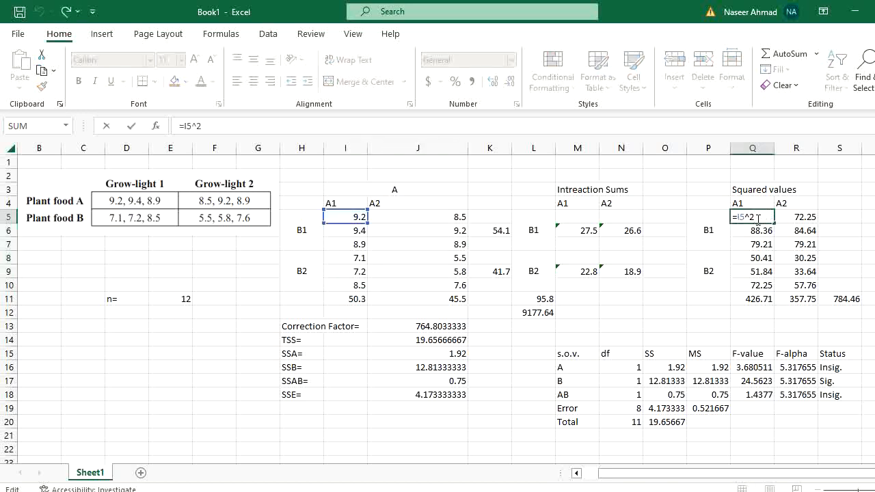
key("Escape")
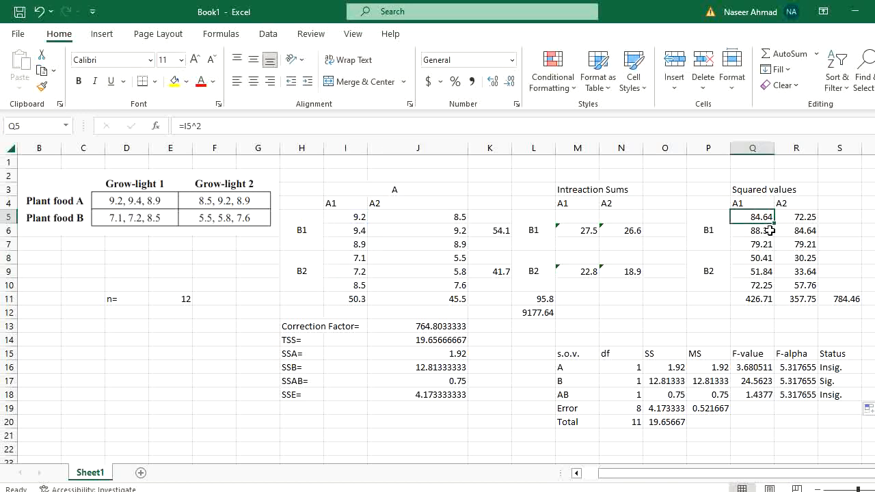
double_click(838, 299)
key("ctrl+Return")
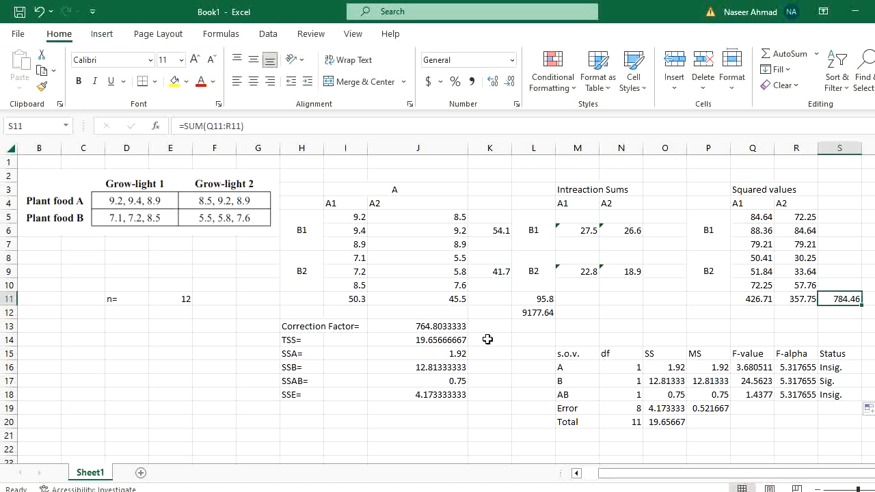
double_click(444, 340)
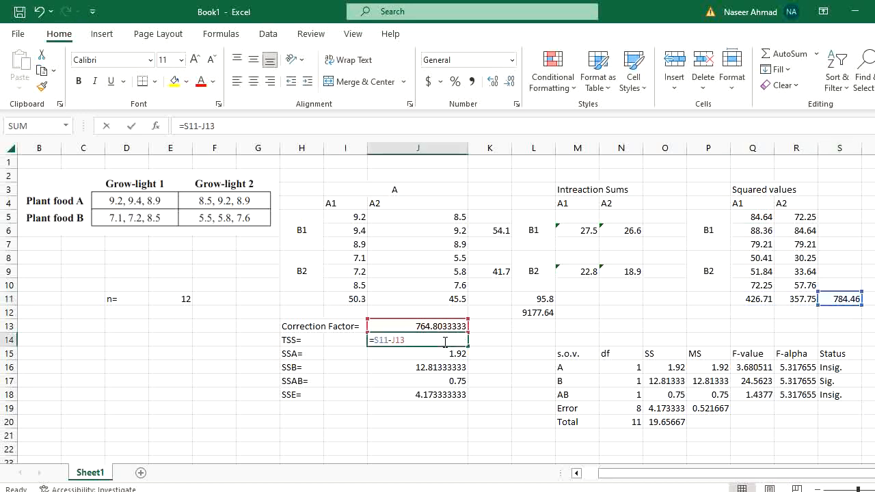
key("ctrl+Return")
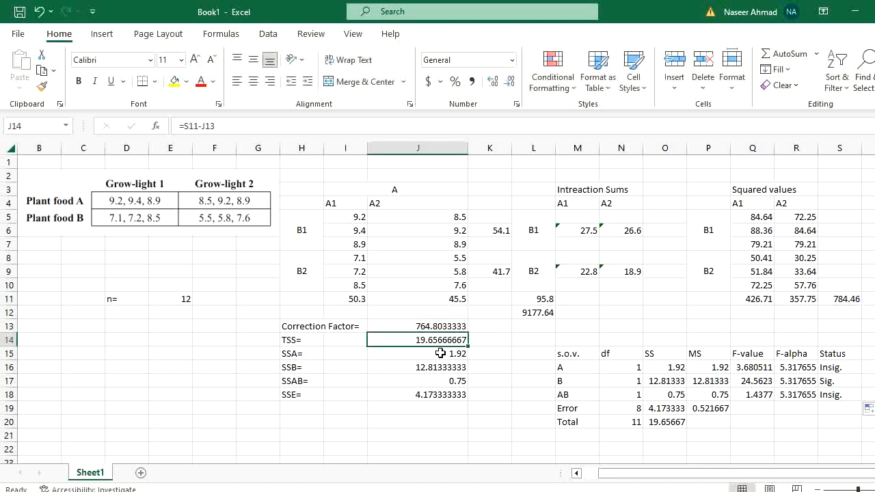
Examine the SSA formula in J15 and trace it to the A1 and A2 column totals in I11 and J11
left_click(440, 353)
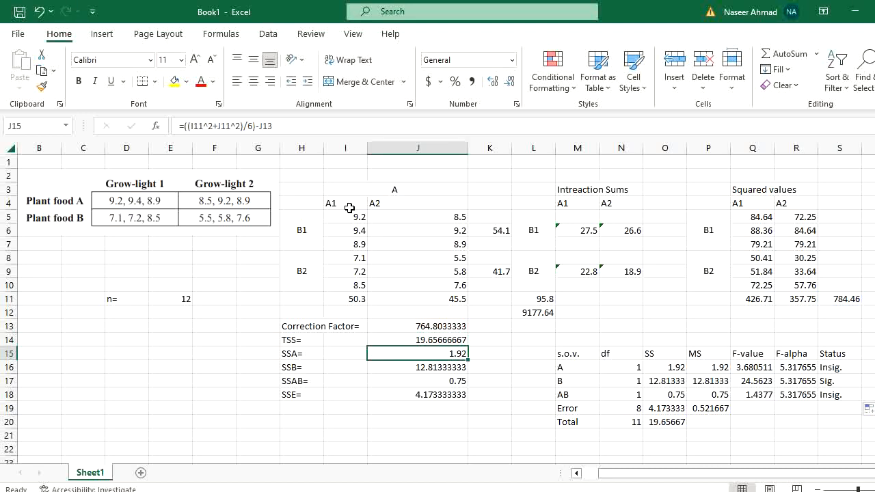
left_click_drag(349, 207, 363, 281)
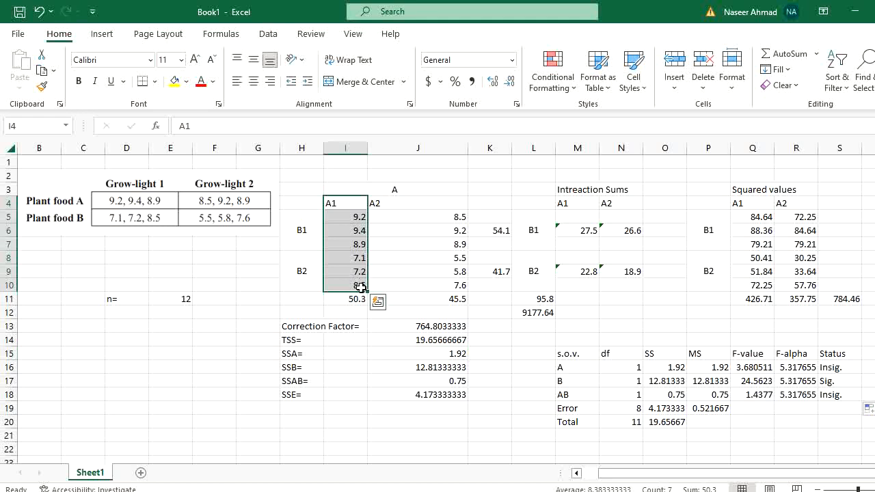
left_click(351, 300)
left_click(442, 301)
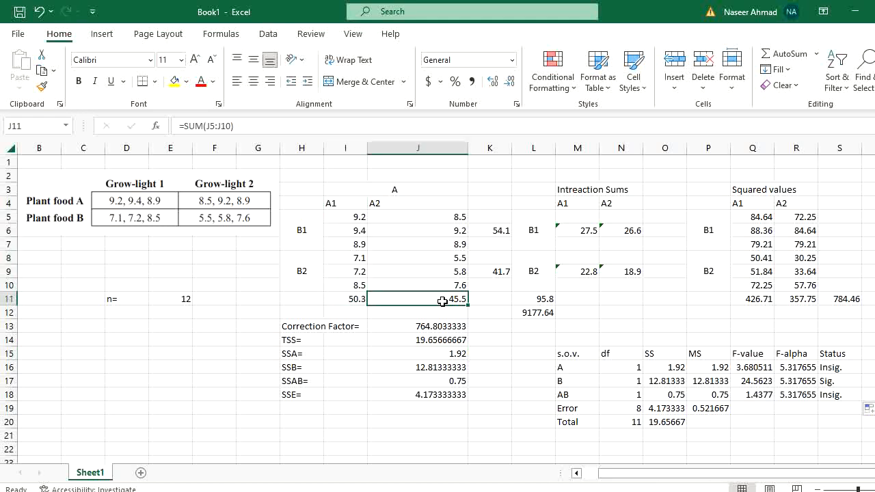
left_click(353, 301)
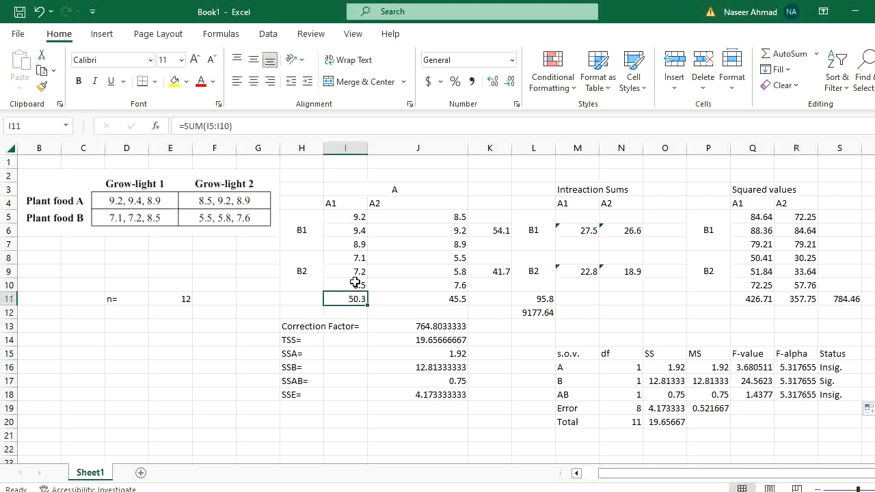
left_click_drag(355, 284, 356, 216)
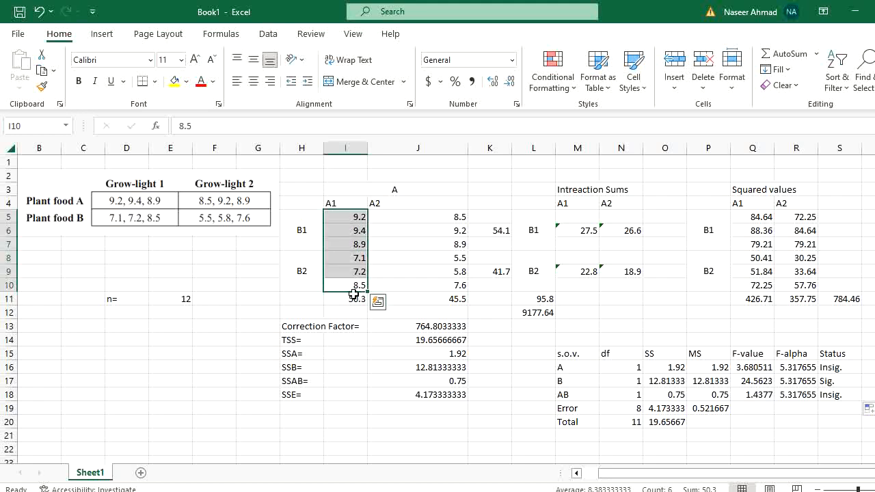
left_click(447, 351)
left_click(356, 308)
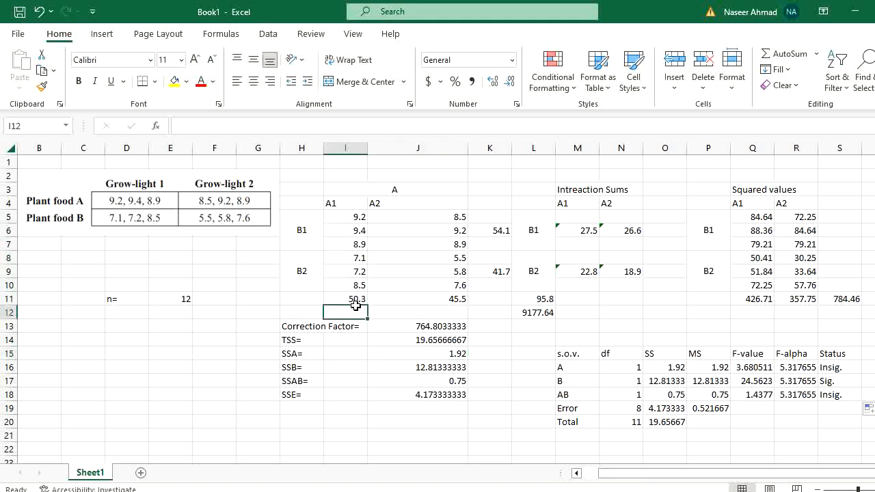
left_click(356, 286)
left_click(358, 299)
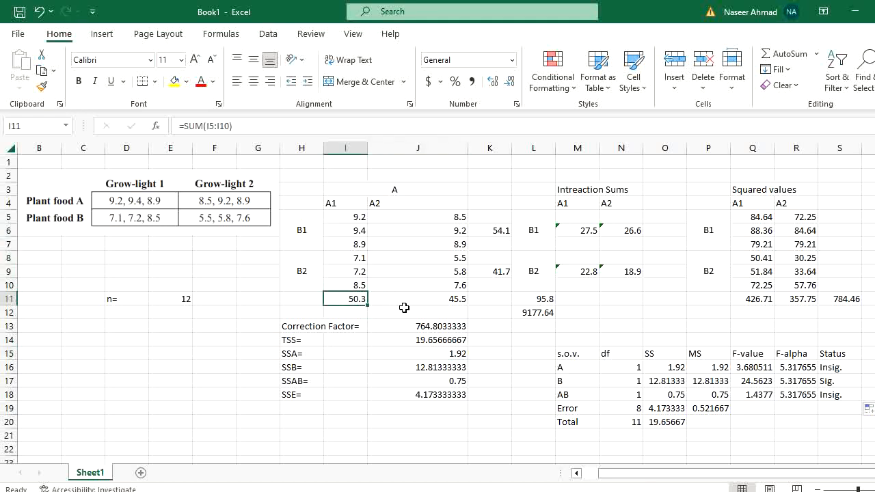
left_click(457, 300)
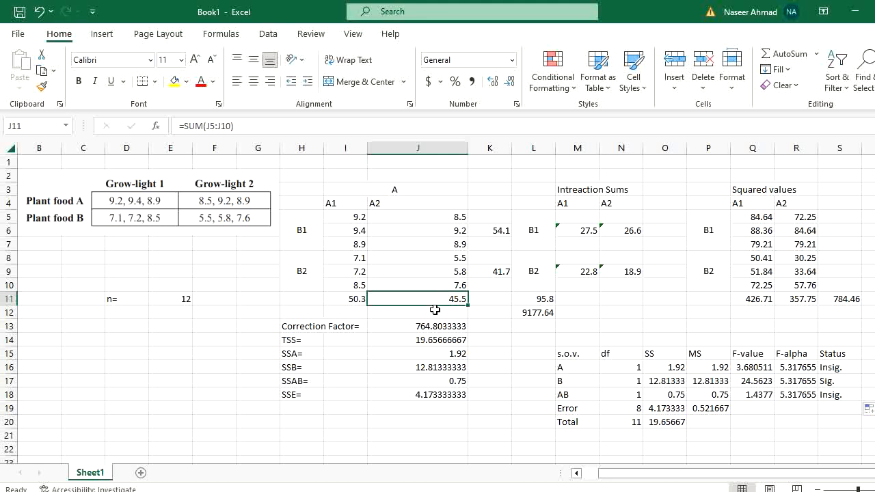
double_click(436, 354)
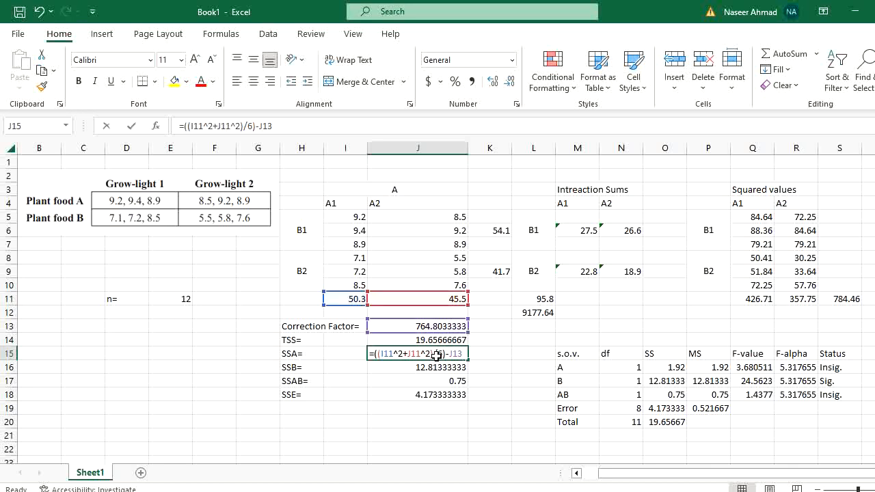
key("Escape")
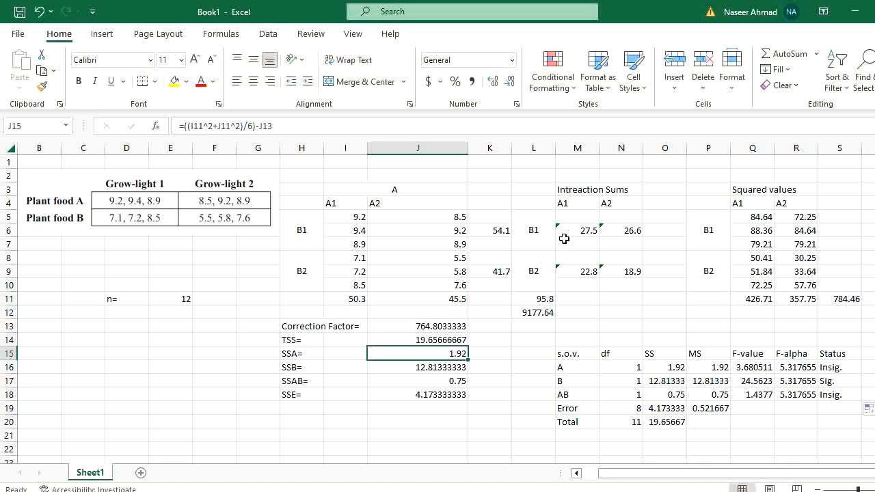
Check the B1 and B2 row labels beside the interaction sums and squared values, and the B1–A2 sum formula in N6
left_click(543, 231)
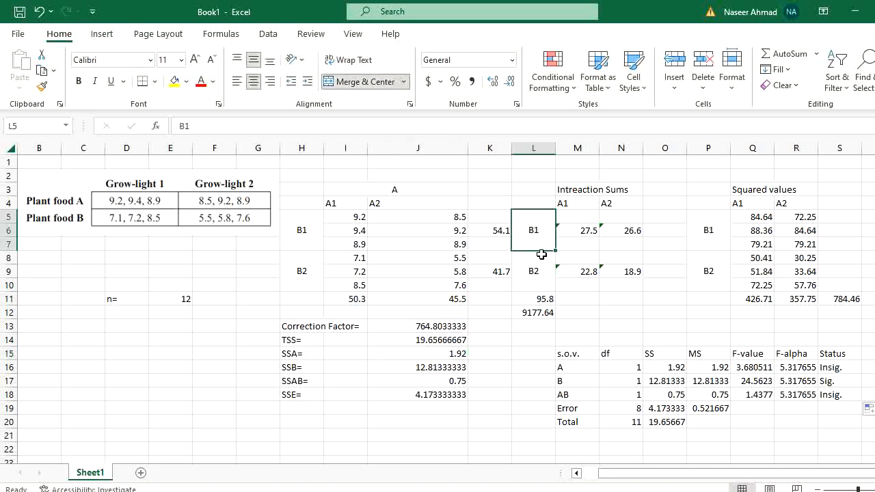
left_click(536, 280)
left_click(698, 232)
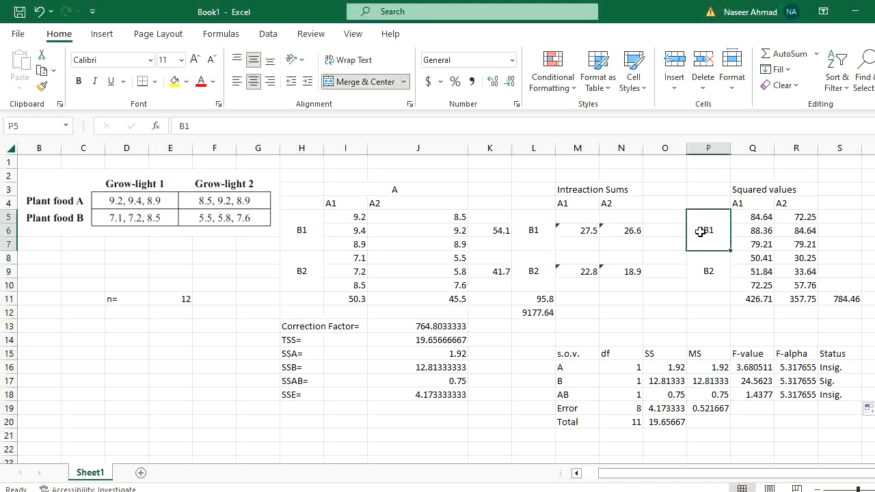
left_click(630, 231)
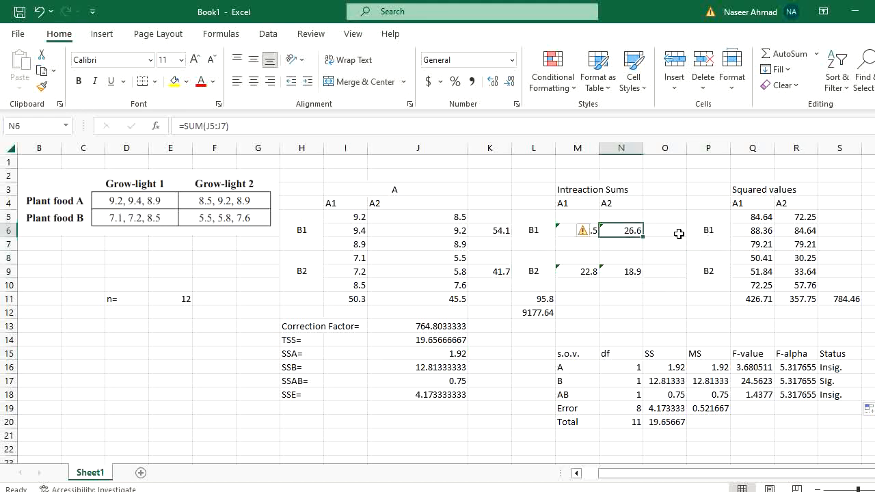
left_click(547, 235)
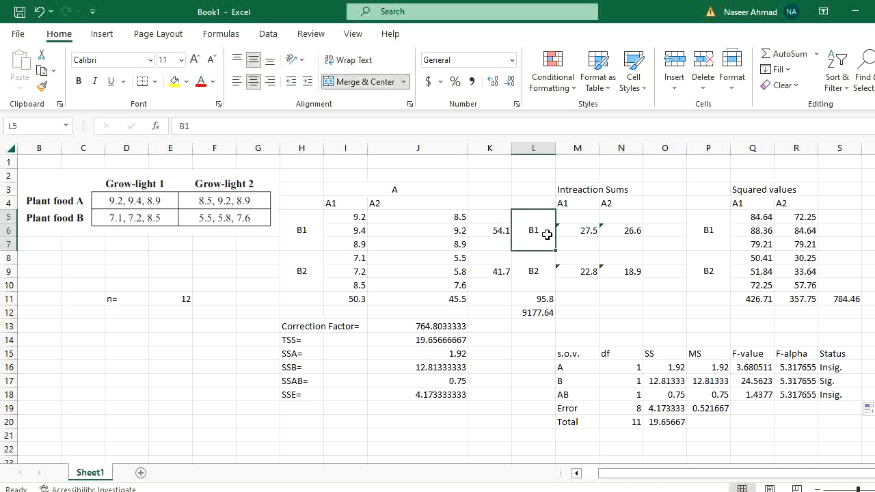
Examine the SSB formula in J16 and trace it to the B1 and B2 totals in K6 and K9 and their observations
double_click(496, 233)
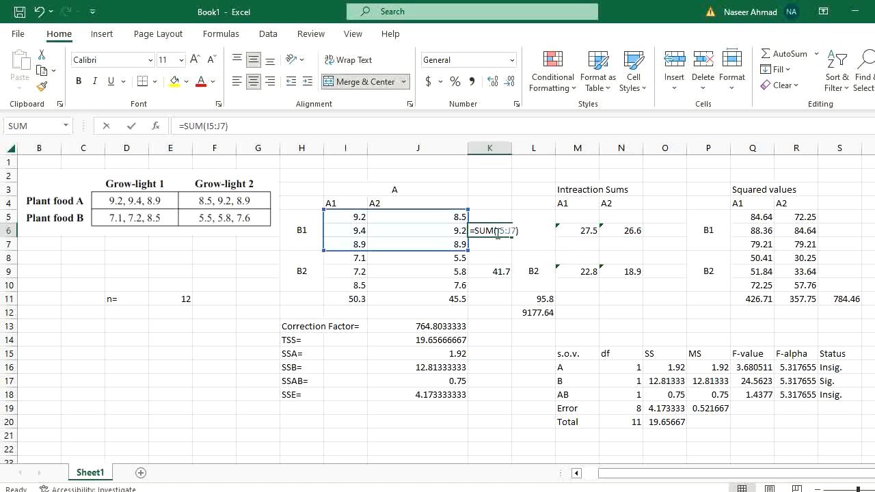
key("Escape")
left_click(497, 271)
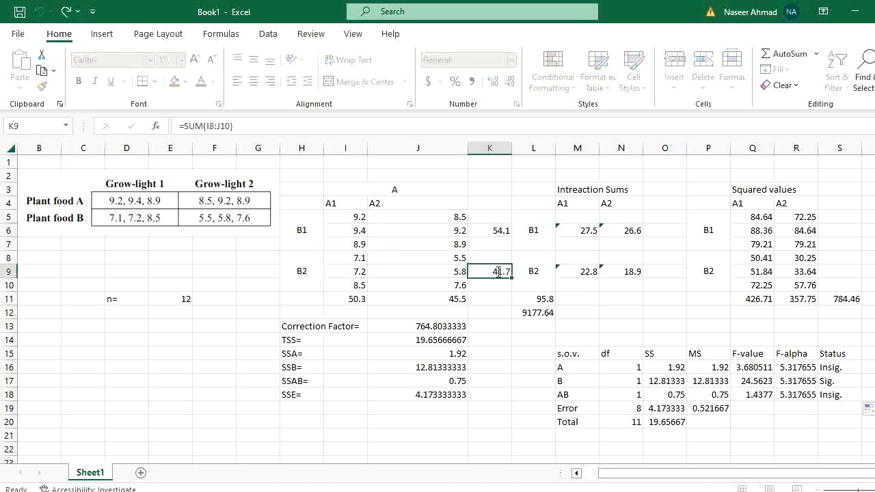
left_click(503, 291)
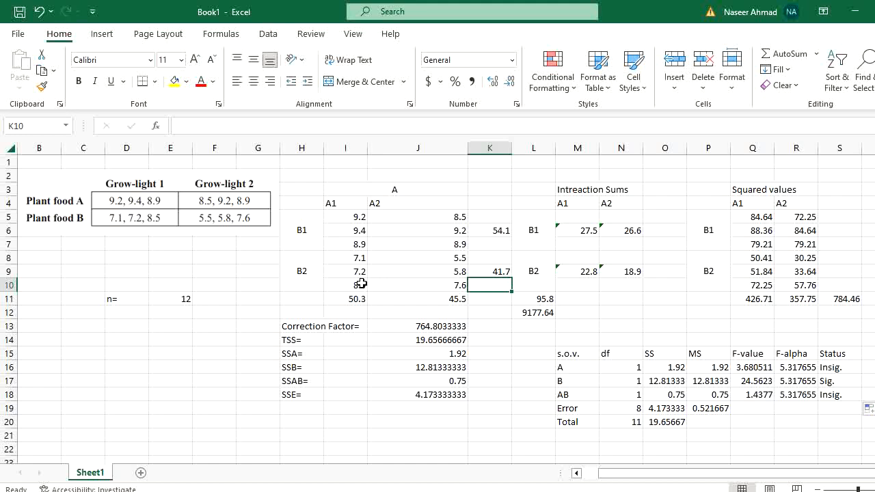
left_click_drag(355, 217, 422, 241)
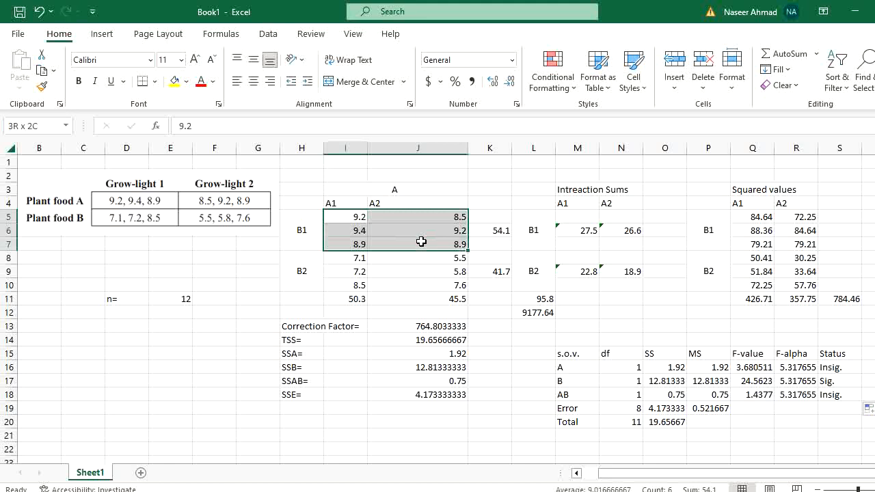
left_click_drag(422, 241, 421, 241)
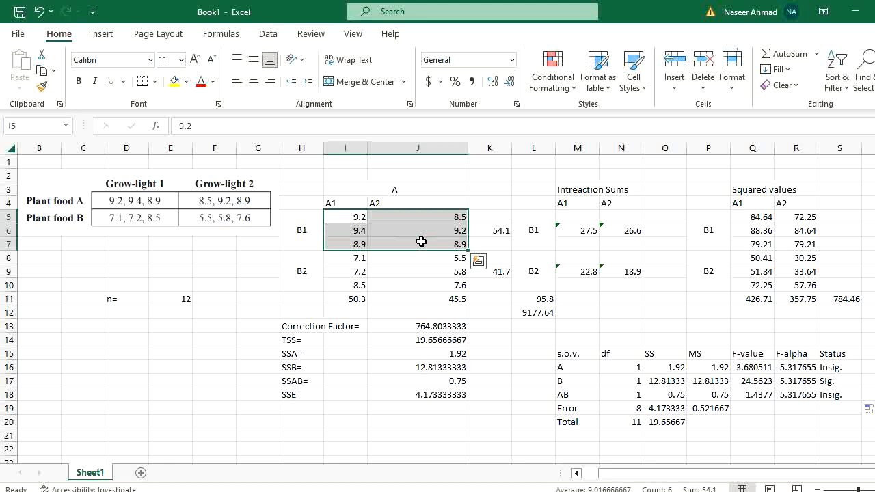
double_click(436, 369)
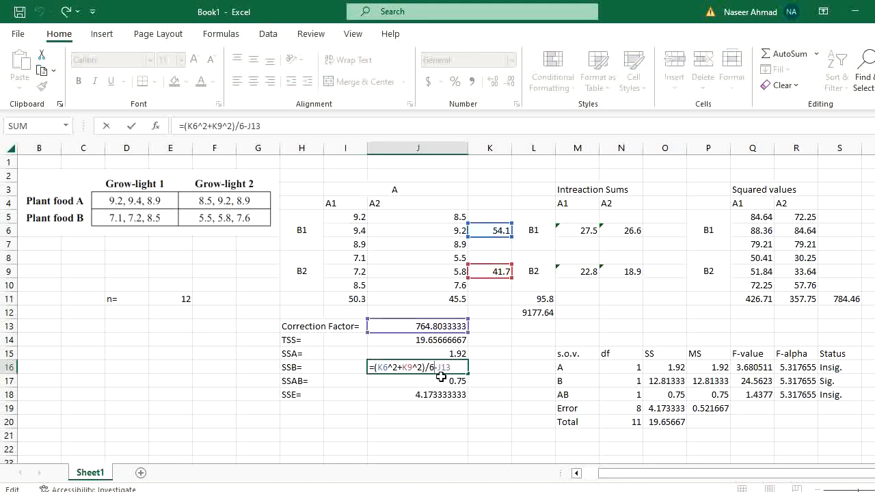
key("Escape")
Examine the SSAB formula in J17 and trace the interaction sums in M6:N9 to the B1 observations under A1 and A2
left_click(443, 382)
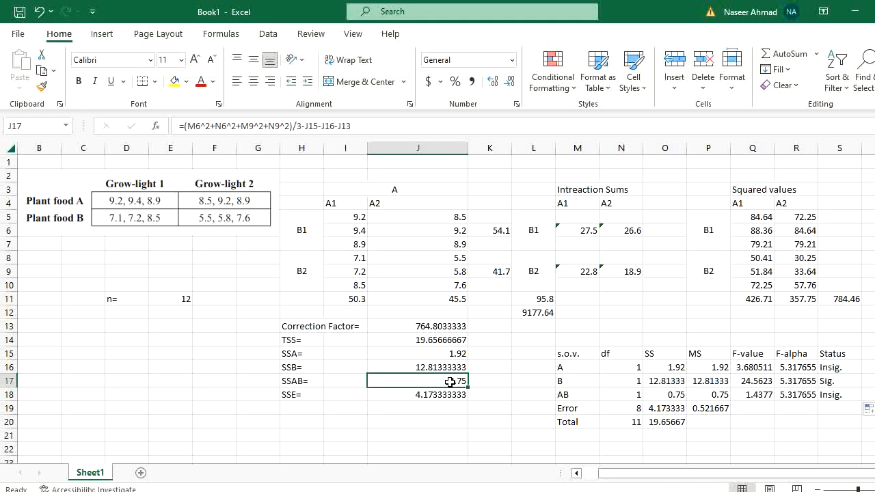
left_click(340, 203)
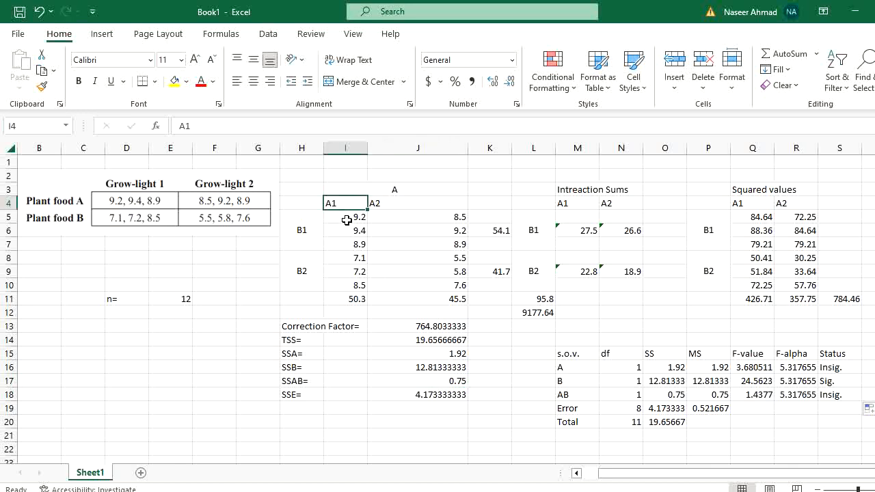
left_click_drag(348, 217, 351, 245)
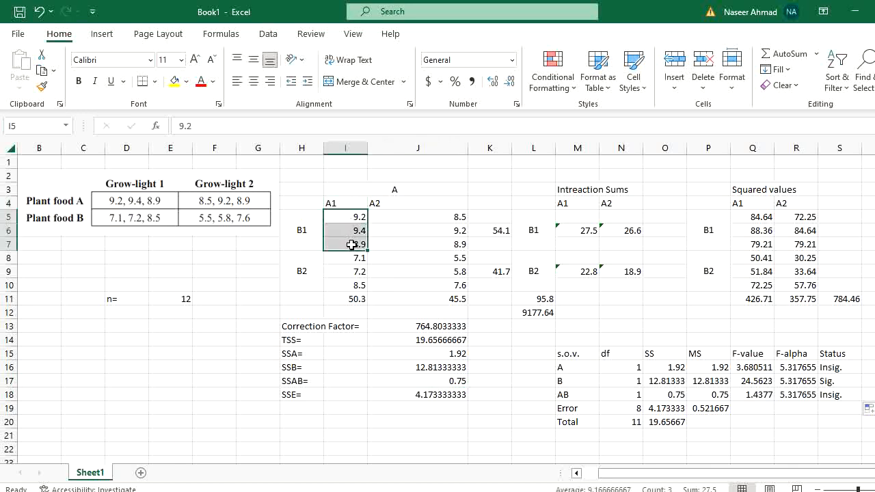
double_click(592, 230)
key("Escape")
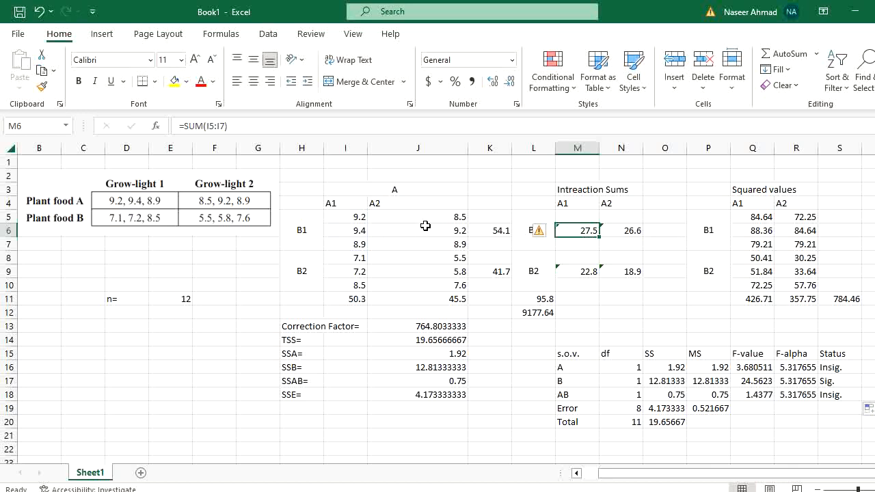
left_click_drag(427, 220, 438, 244)
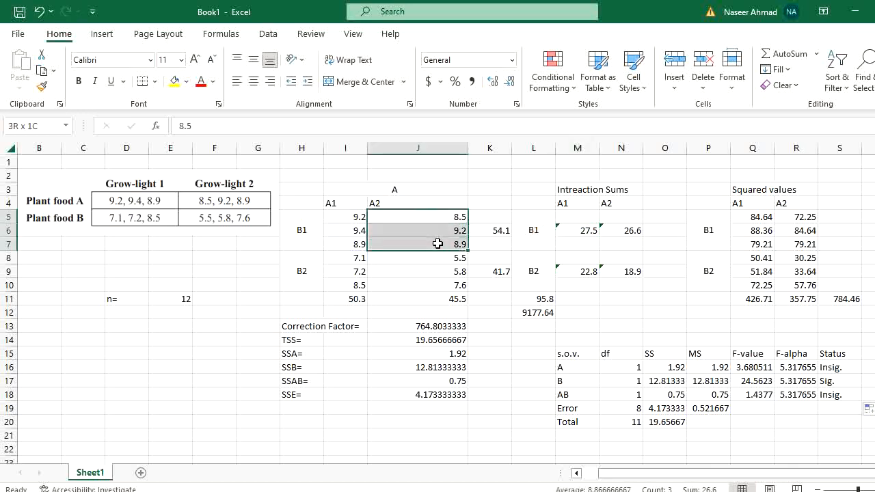
left_click_drag(588, 225, 631, 275)
Check the A1–B1 interaction sum formula in M6 against the observations in I5:I7
left_click(581, 233)
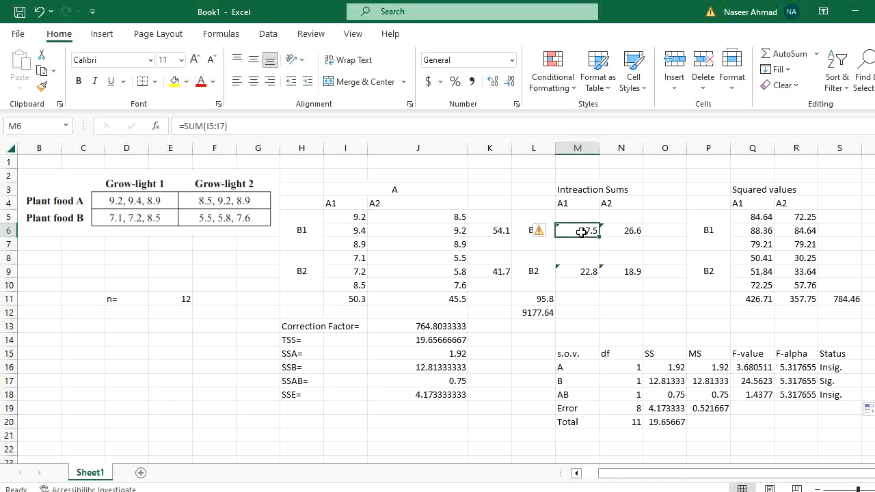
double_click(581, 232)
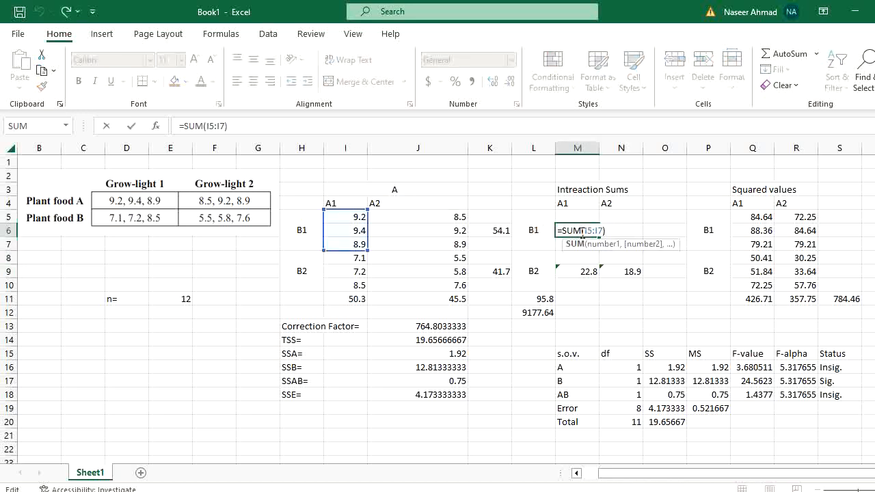
key("Escape")
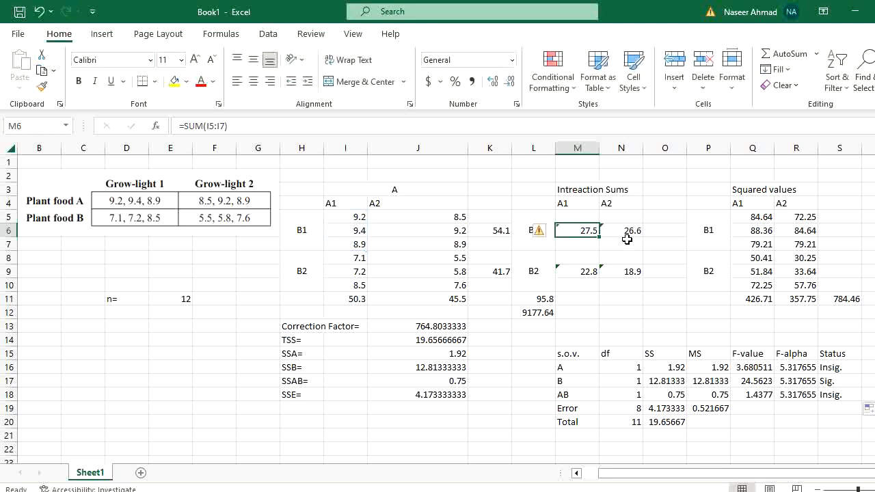
left_click_drag(349, 227, 353, 244)
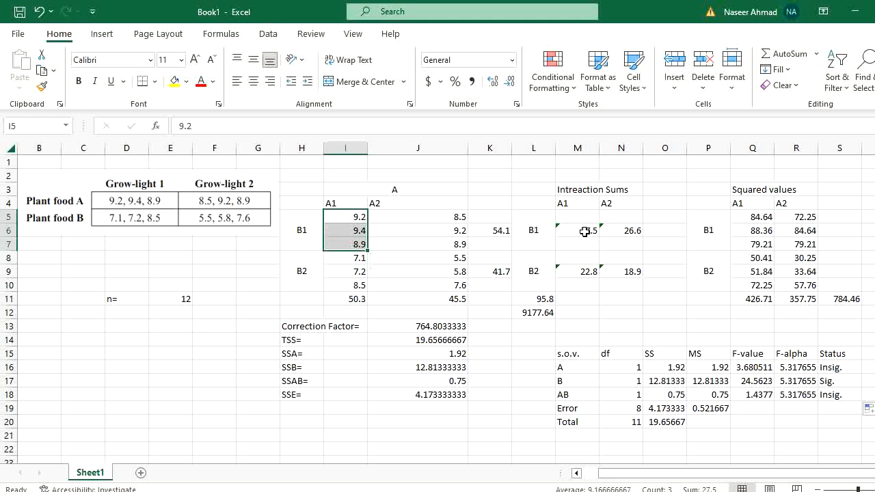
left_click(583, 231)
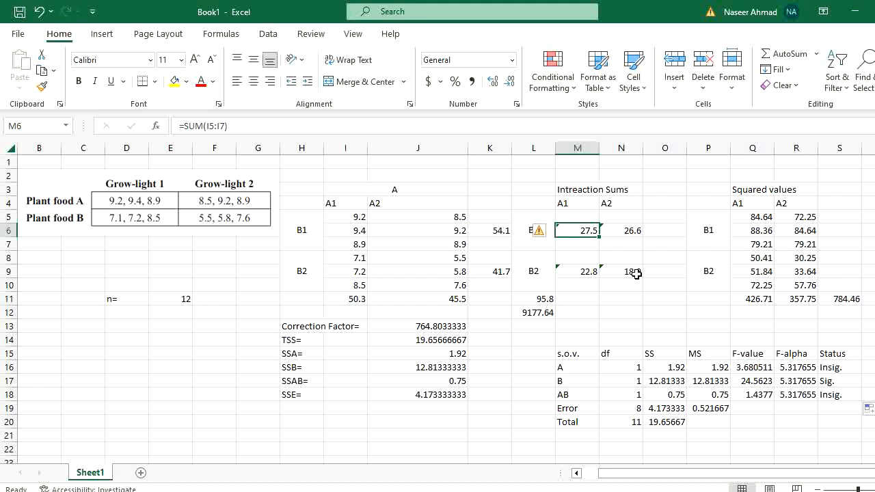
Review the SSA, SSB and correction factor cells that the SSAB formula in J17 subtracts
left_click(441, 352)
left_click(440, 368)
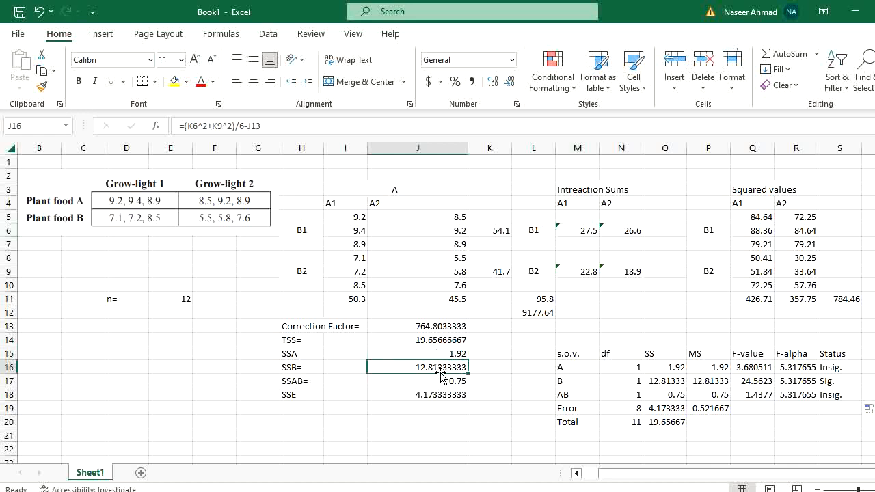
left_click(446, 327)
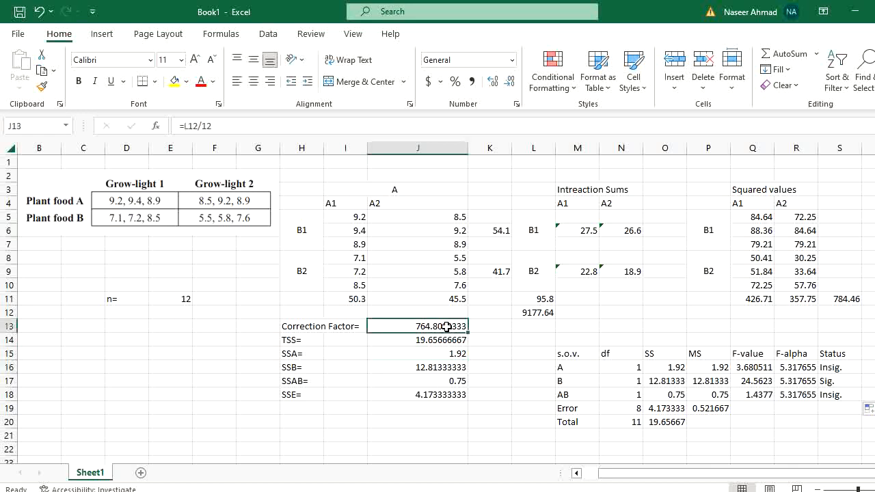
double_click(438, 381)
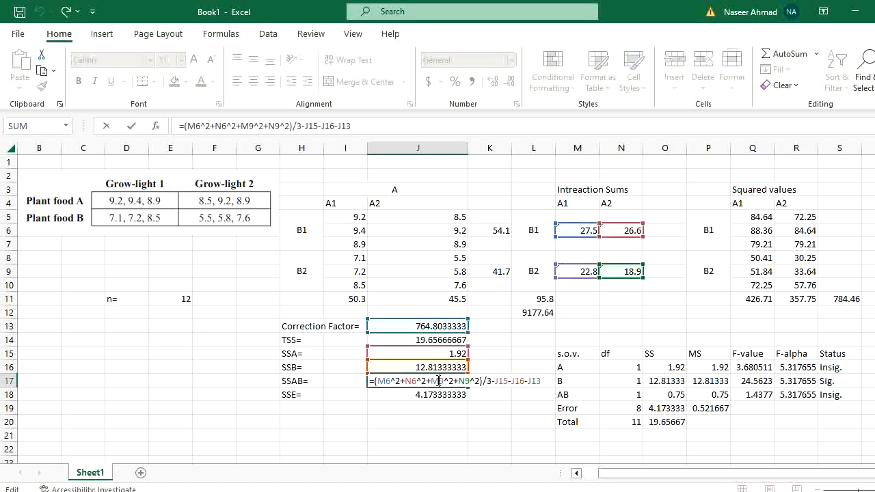
key("Escape")
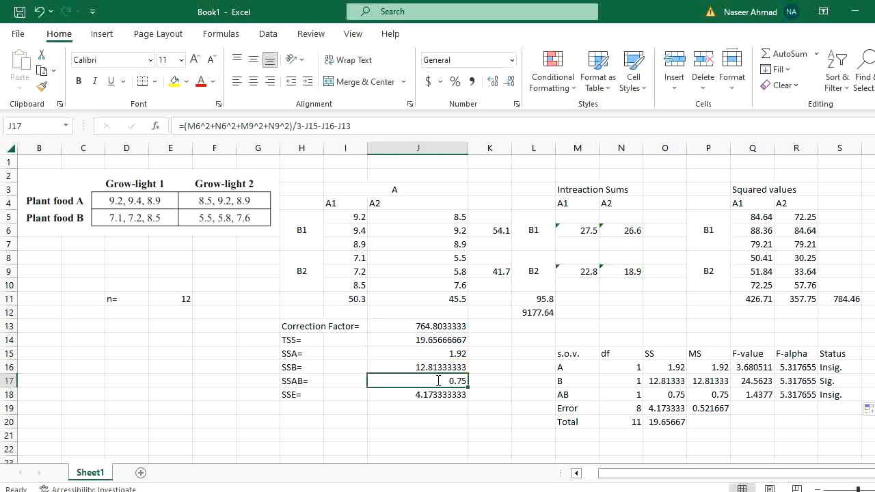
Examine the SSE formula in J18 and trace it to TSS in J14 and the SSA, SSB and SSAB values in J15:J17
left_click(434, 397)
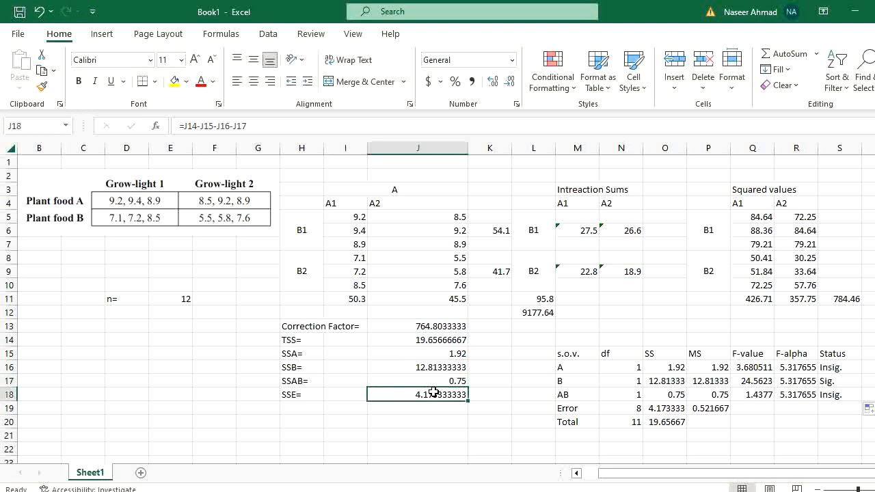
left_click(428, 327)
left_click(425, 340)
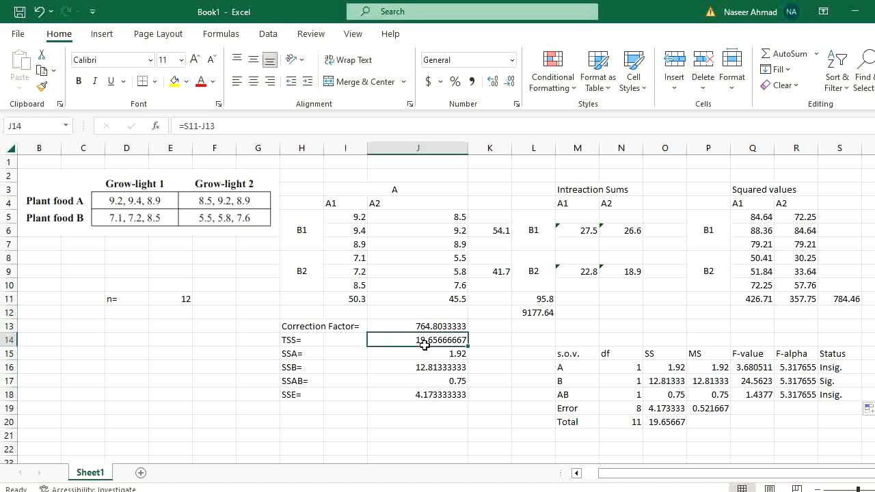
left_click_drag(418, 353, 421, 378)
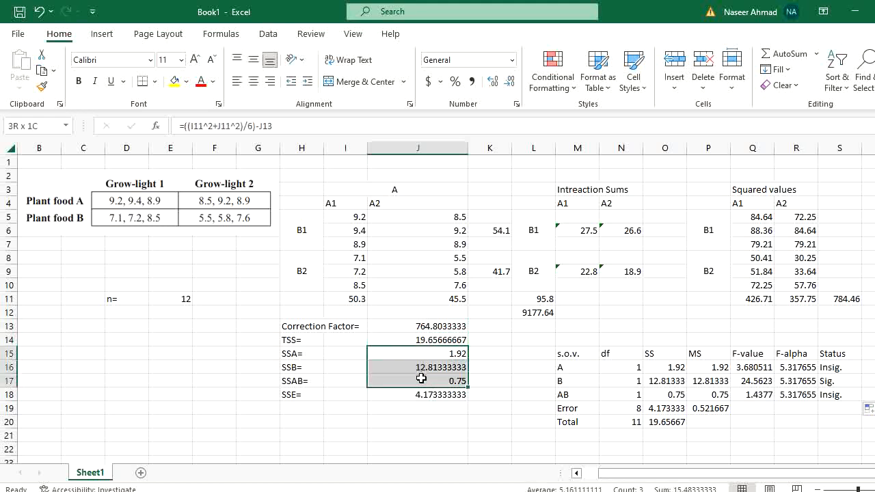
left_click(422, 397)
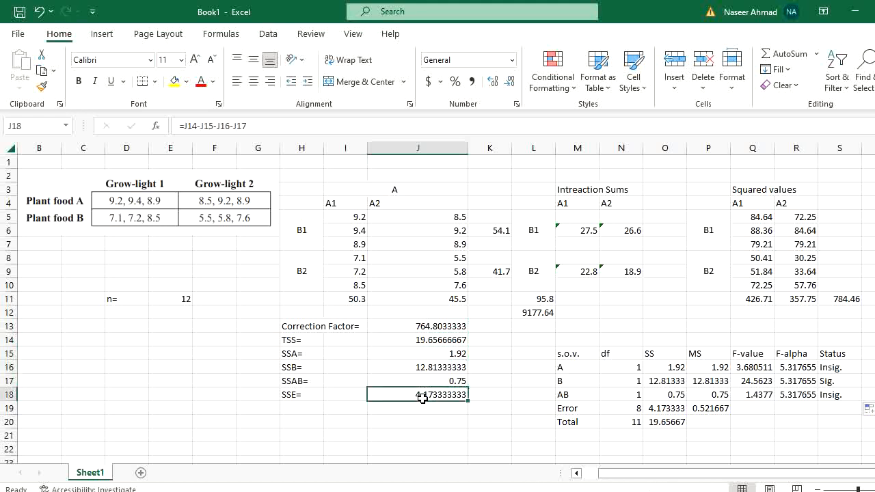
Review the degrees of freedom for A, B, AB, Error and Total in N16:N20 of the ANOVA table
left_click(578, 368)
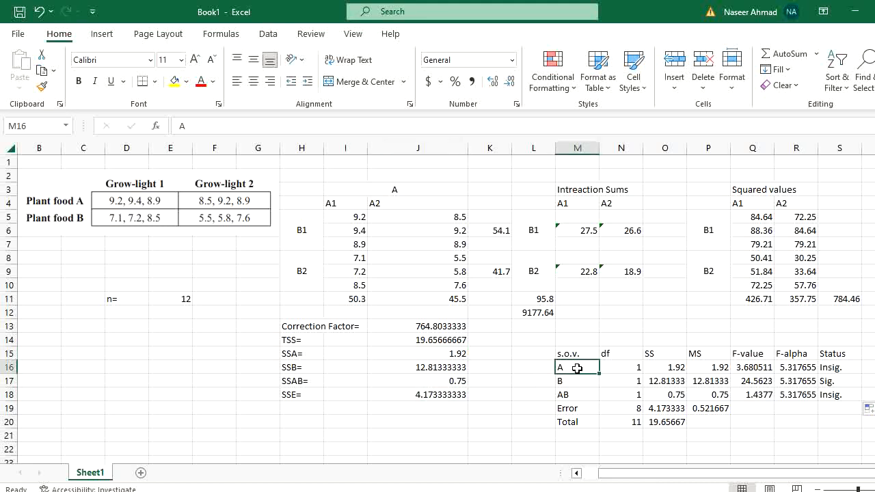
left_click(632, 368)
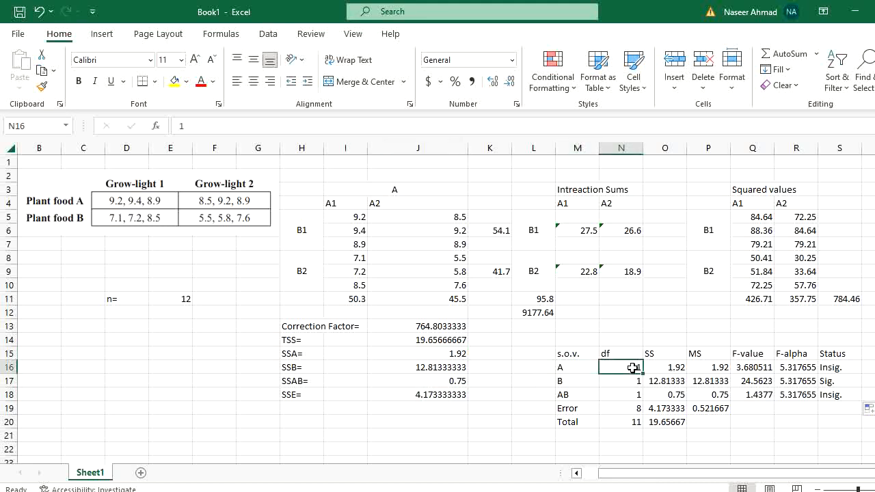
left_click(576, 369)
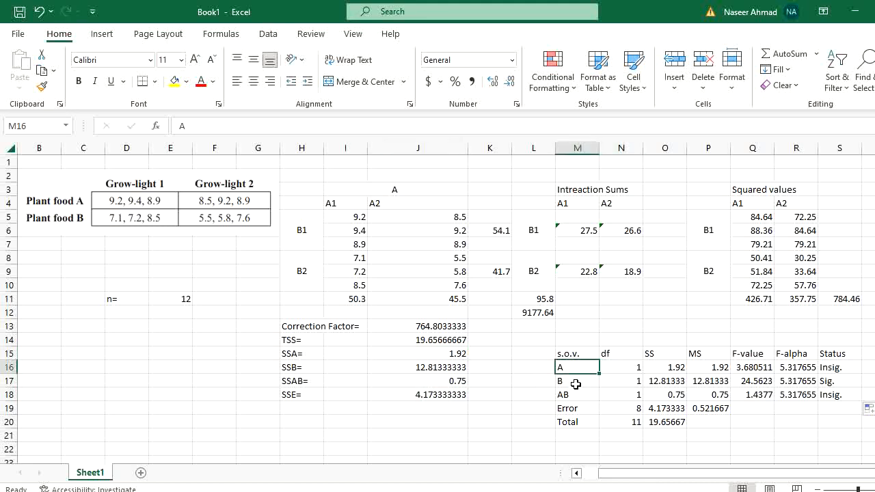
left_click(621, 381)
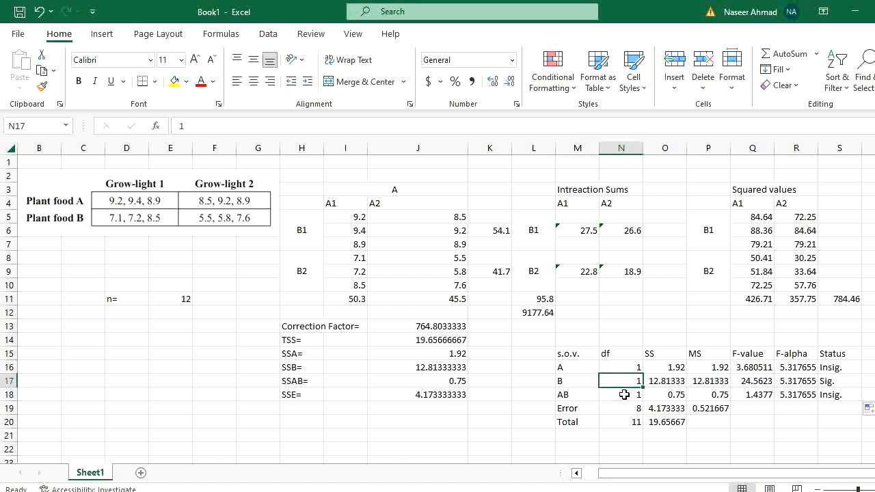
left_click(624, 394)
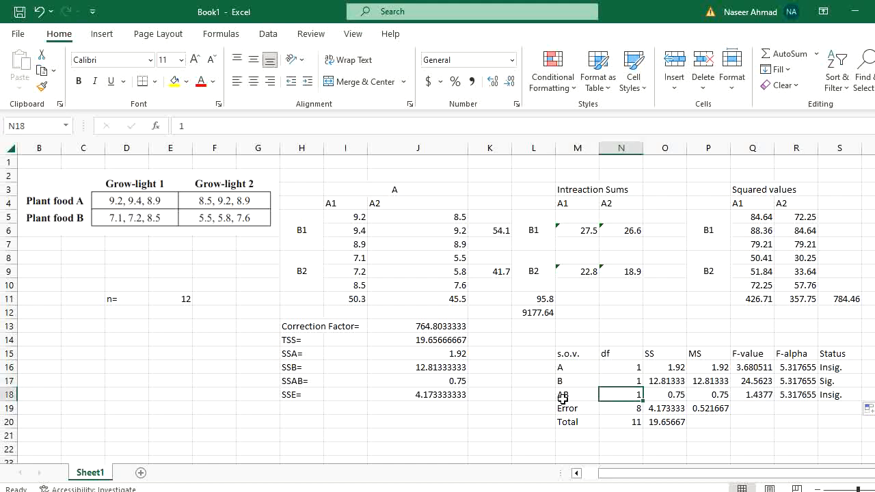
left_click_drag(630, 368, 630, 385)
left_click(631, 407)
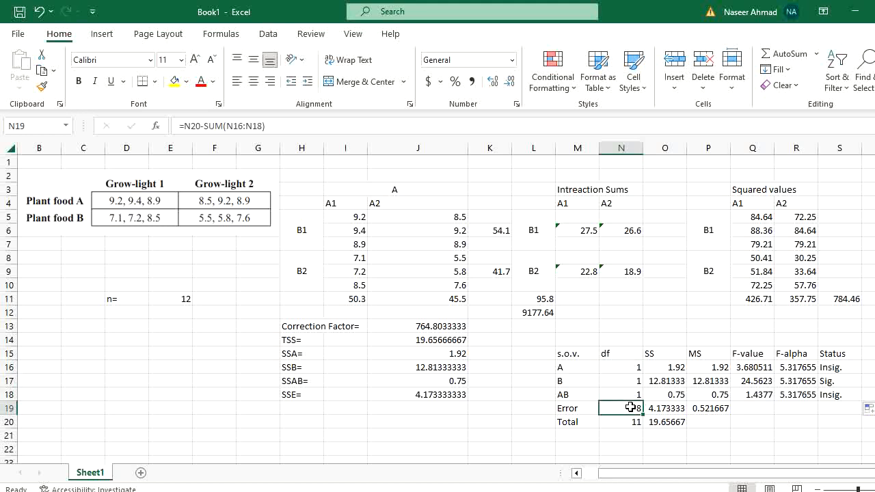
left_click(631, 421)
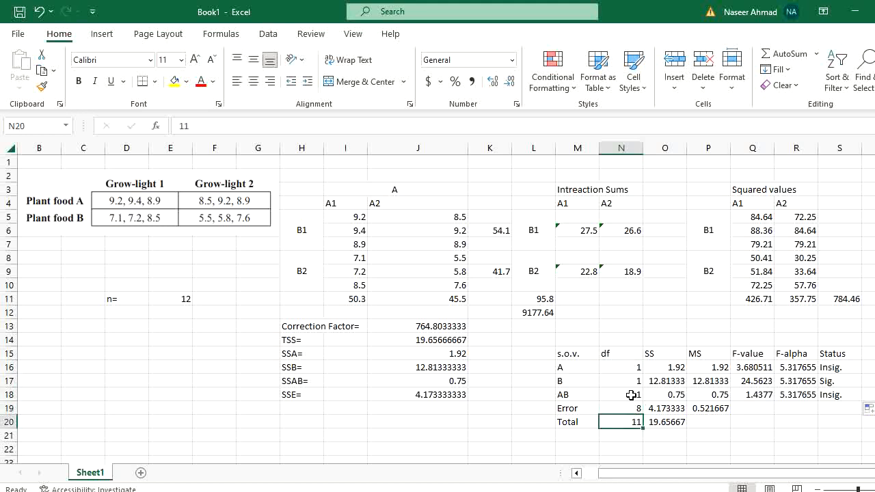
Compare the degrees of freedom for sources A, B and AB with the Total in N20, and review the SS values in O16:O20
left_click_drag(630, 370, 632, 395)
left_click_drag(567, 368, 578, 399)
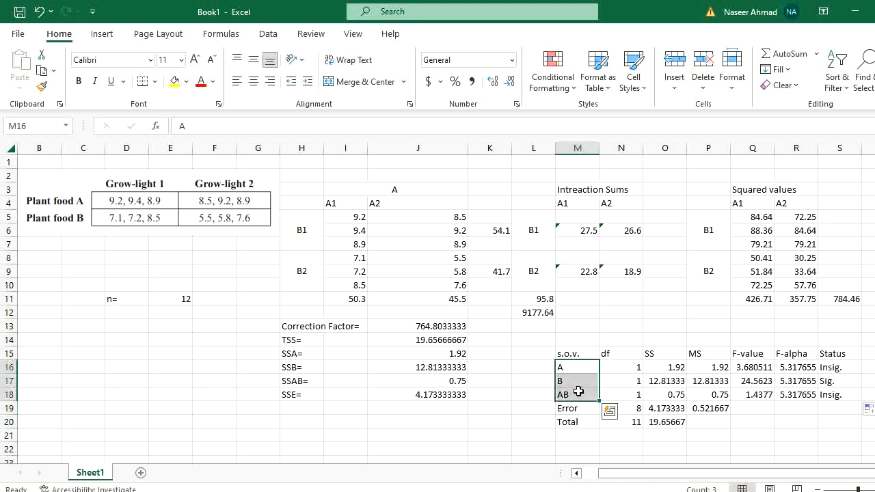
left_click(633, 433)
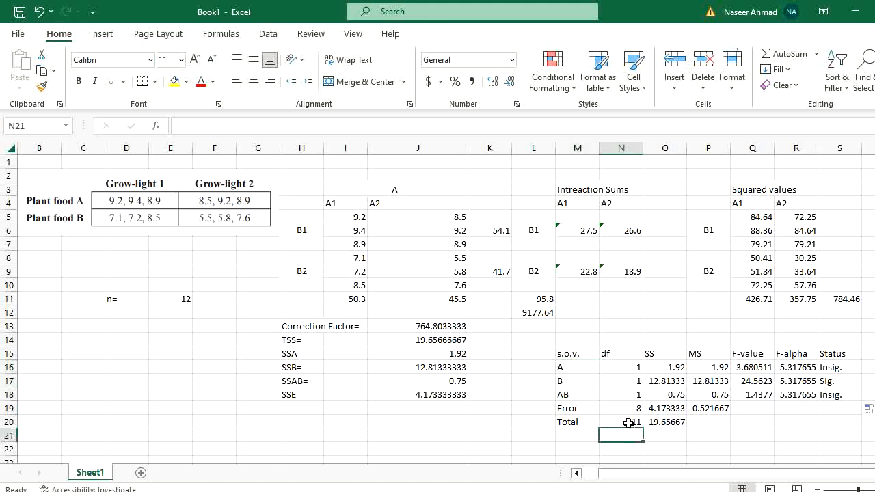
left_click(628, 423)
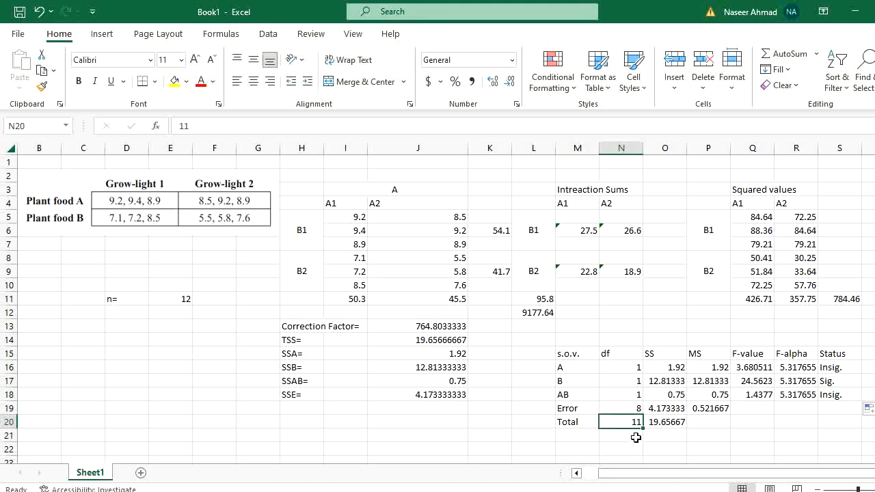
left_click(634, 433)
left_click(668, 369)
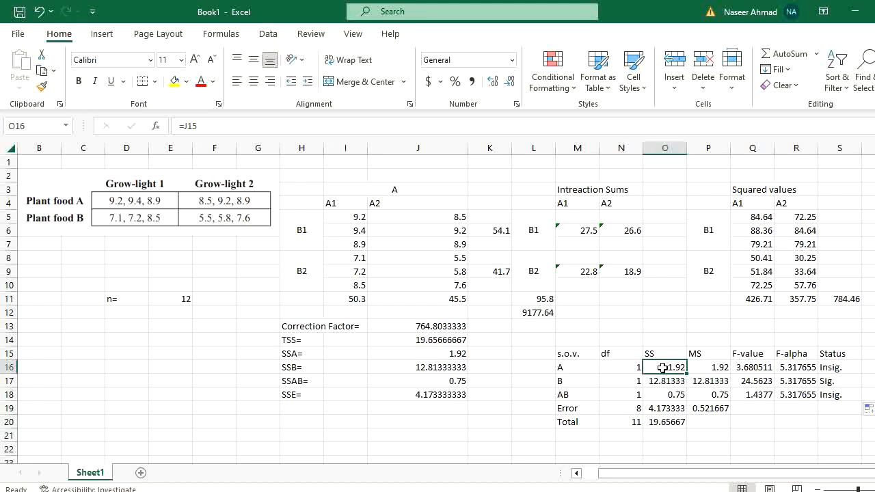
left_click_drag(663, 368, 663, 421)
Check the MS formulas in P16 and P19 against the SS and df values they divide
left_click(707, 366)
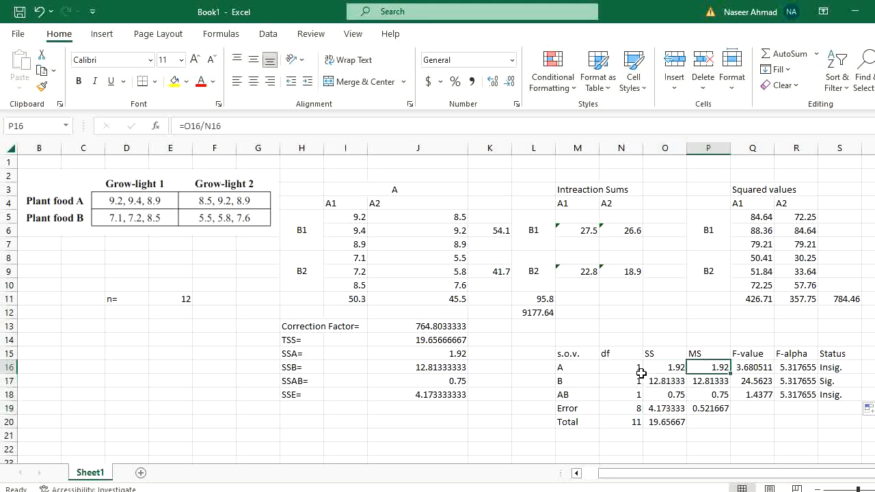
left_click_drag(617, 367, 666, 376)
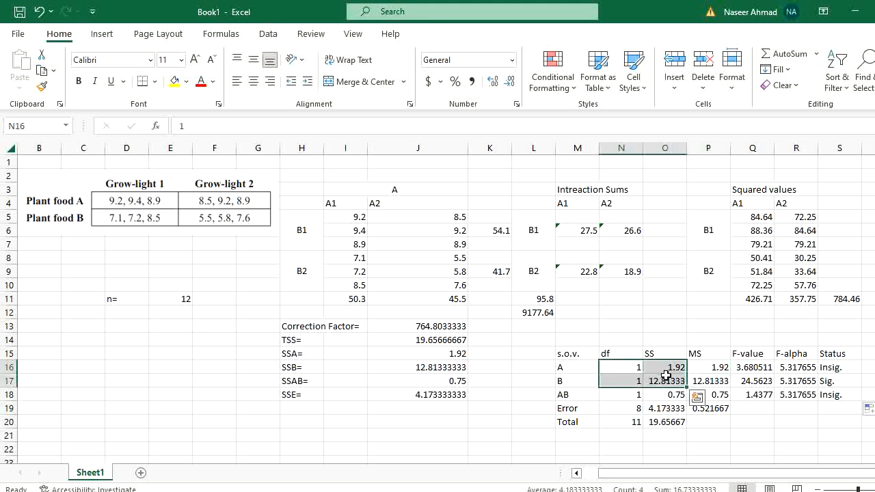
left_click(664, 368)
left_click(618, 368)
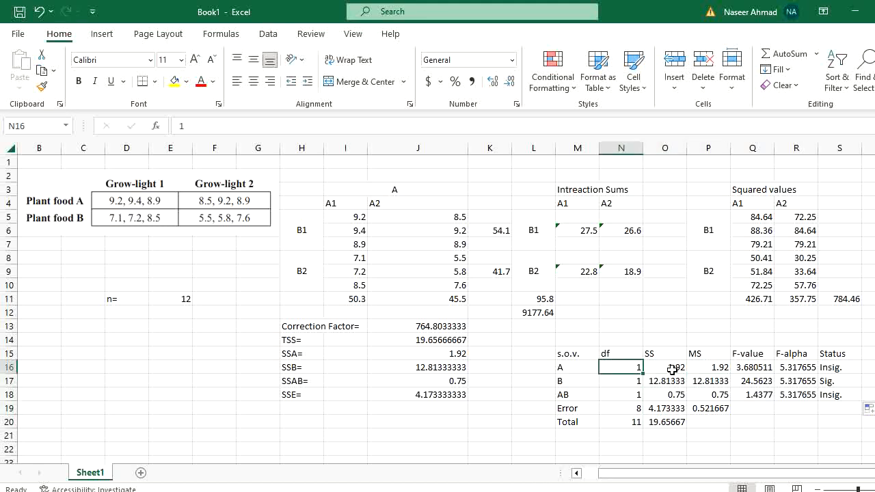
left_click(750, 370)
left_click(716, 369)
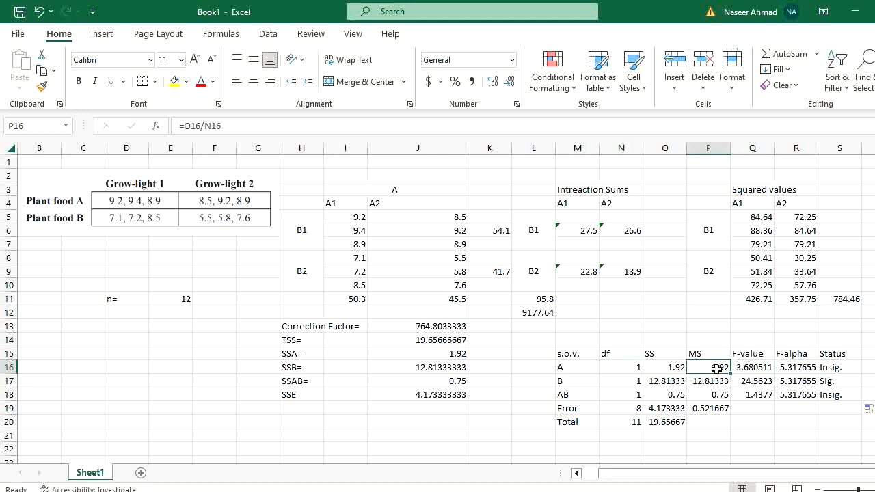
double_click(713, 408)
key("Escape")
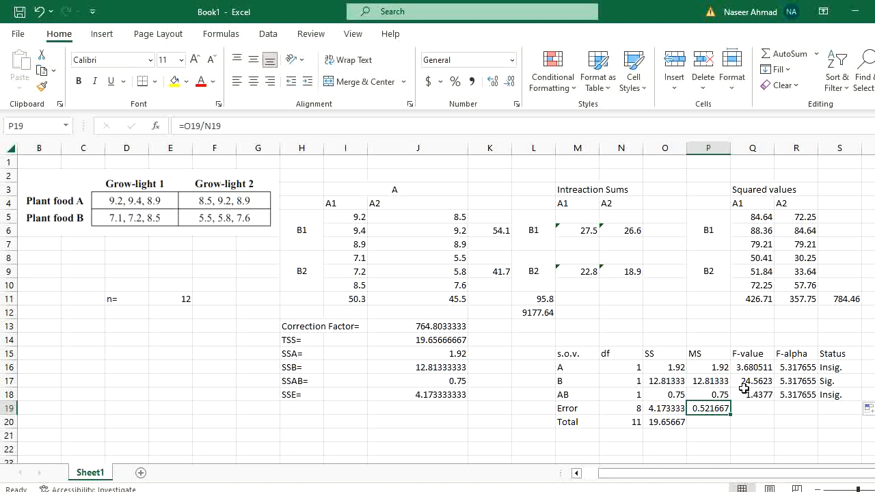
Examine the F-value formula in Q16 and the F.INV.RT critical value formula in R16
double_click(754, 367)
key("Escape")
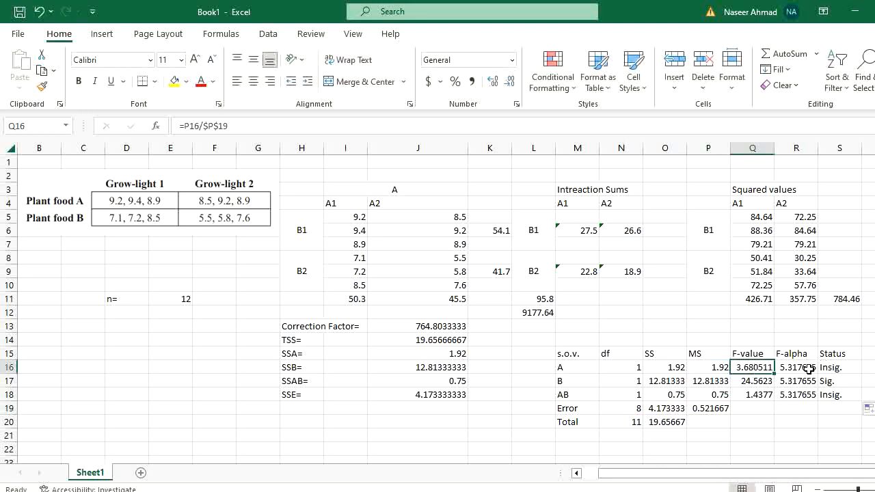
left_click(806, 368)
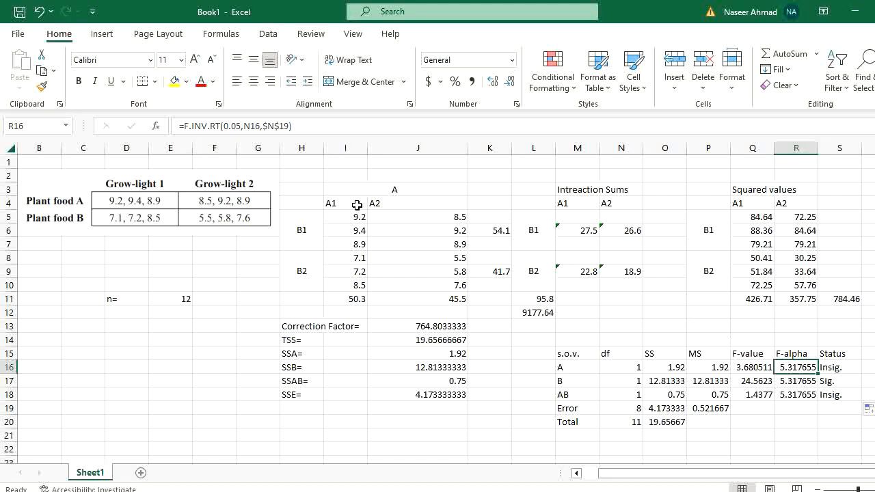
double_click(796, 369)
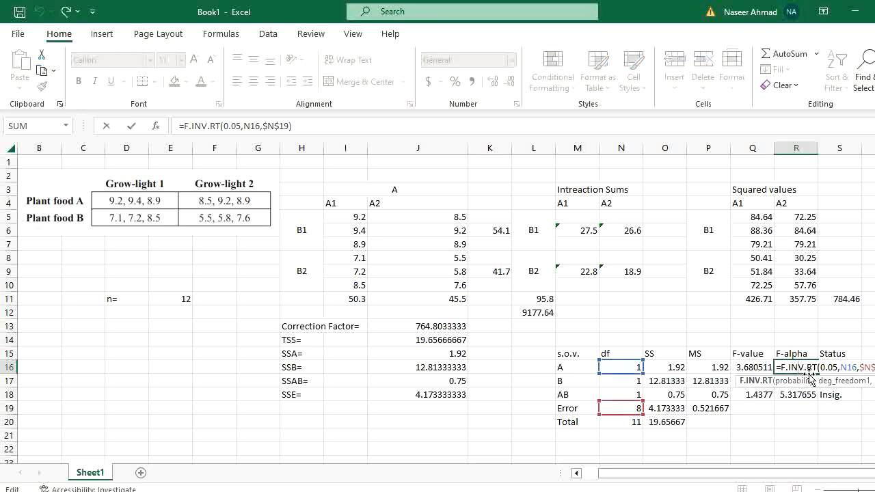
left_click(835, 369)
key("ctrl+Return")
Enter the label alpha in R14 and the significance level 0.05 in S14
left_click(809, 337)
type("a")
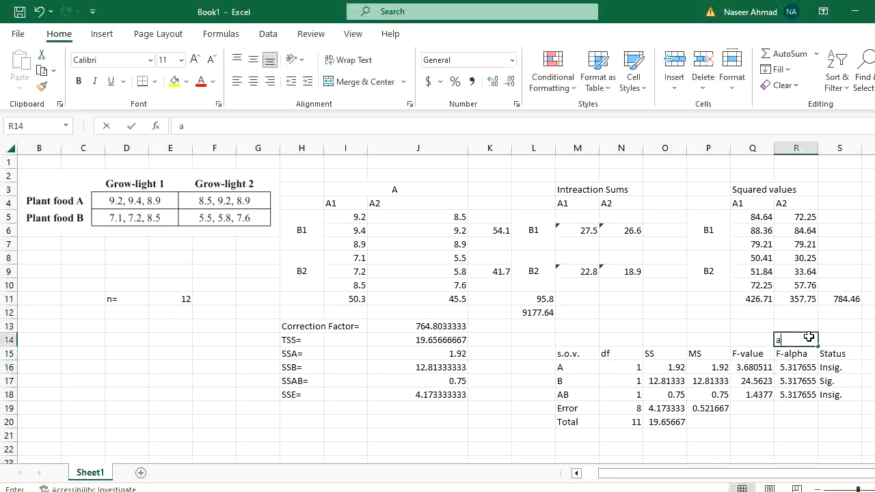
type("lph")
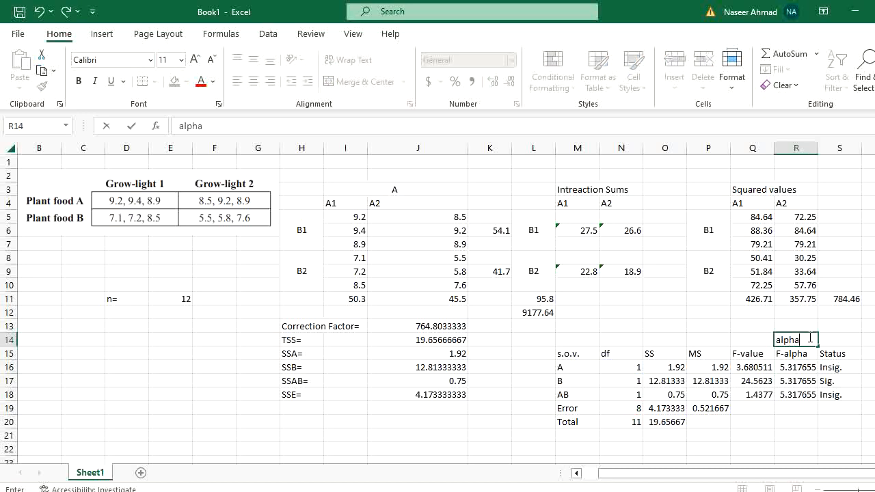
type("a")
key("Tab")
type("0.0")
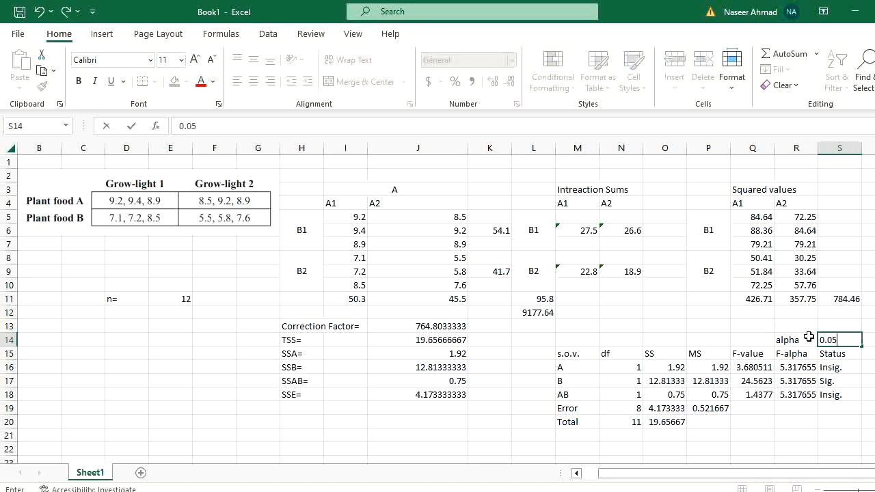
type("5")
left_click(800, 353)
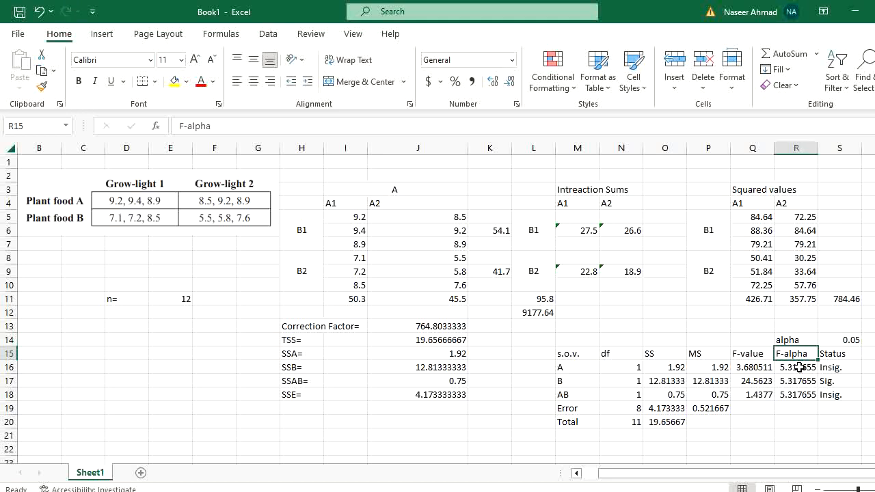
Replace the fixed 0.05 probability in the R16 F.INV.RT formula with the absolute reference $S$14
double_click(799, 367)
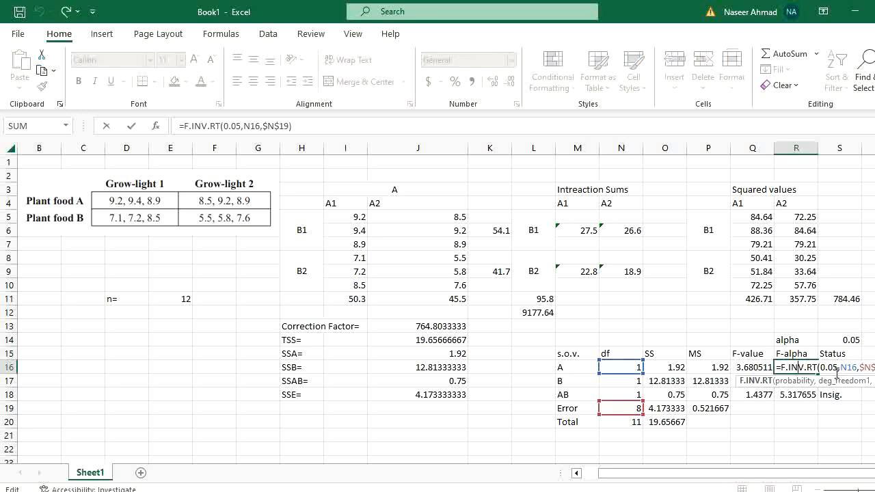
left_click_drag(839, 369, 819, 368)
left_click(847, 341)
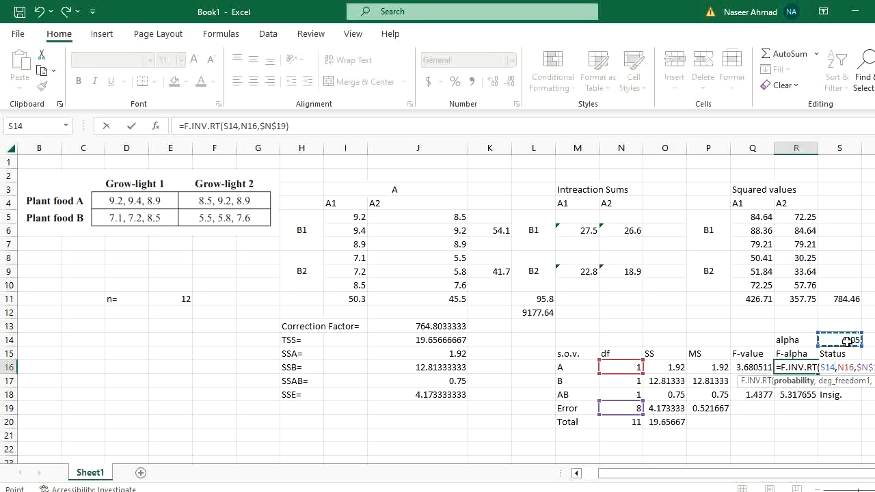
key("F4")
key("Return")
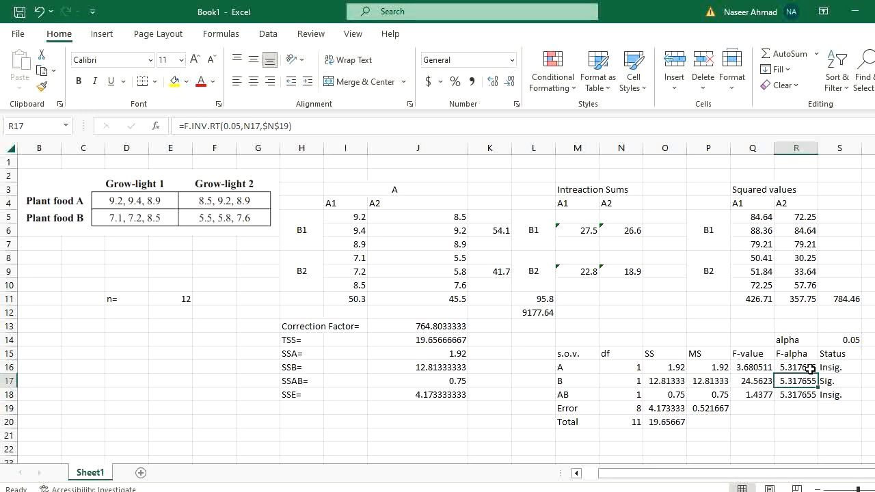
Fill the F-alpha formula from R16 down to R18 and check the copied formula's references in R17
left_click(809, 368)
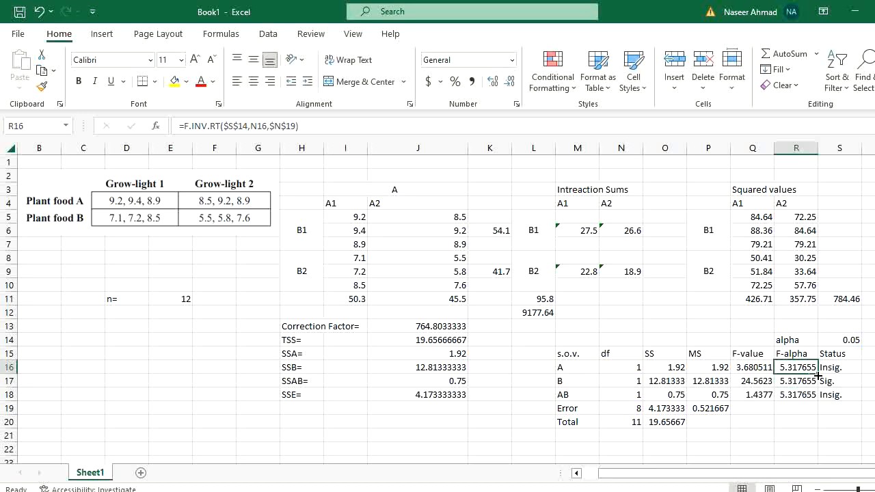
left_click_drag(818, 375, 819, 397)
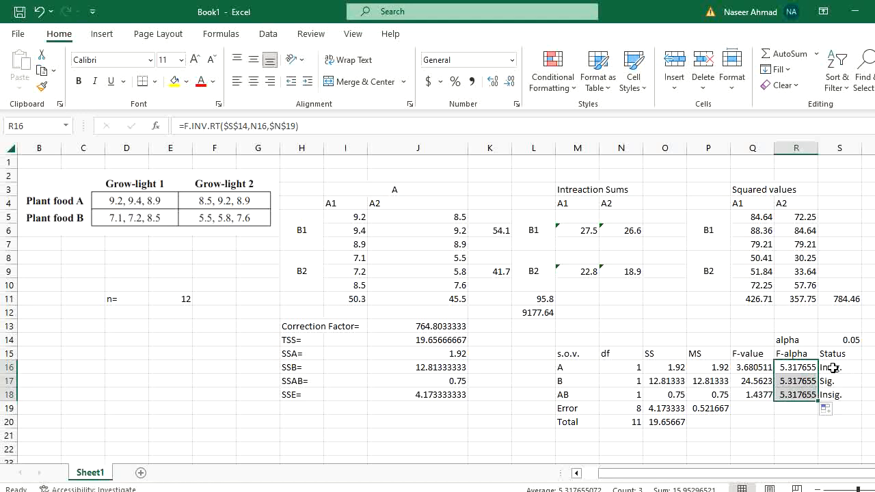
left_click(804, 382)
double_click(804, 381)
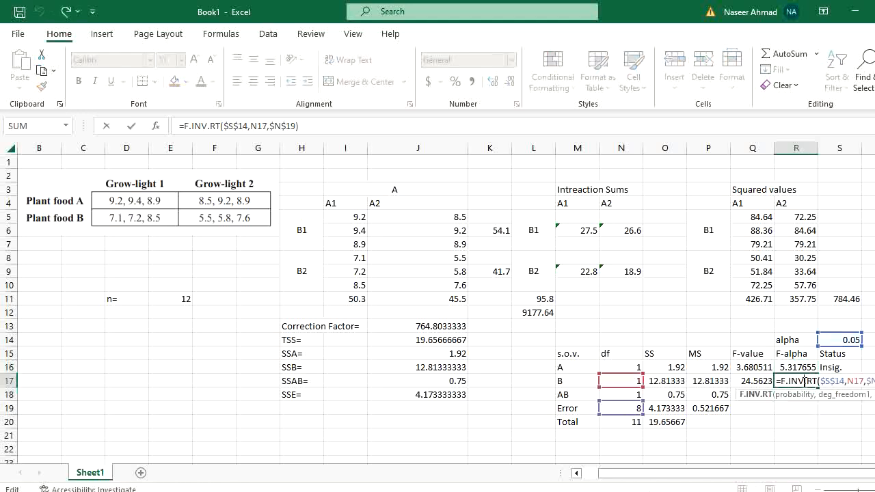
key("Escape")
Set alpha in S14 to 0.001 and look at the F-alpha value for A
left_click(846, 341)
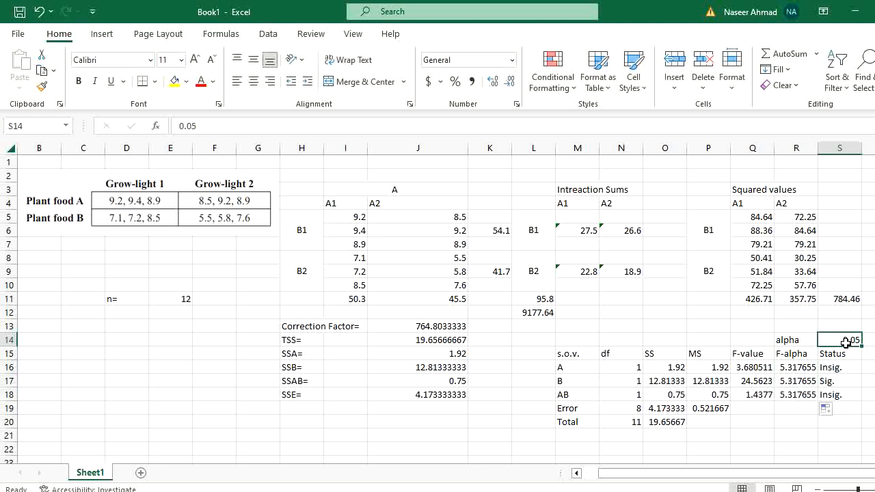
type("0.0")
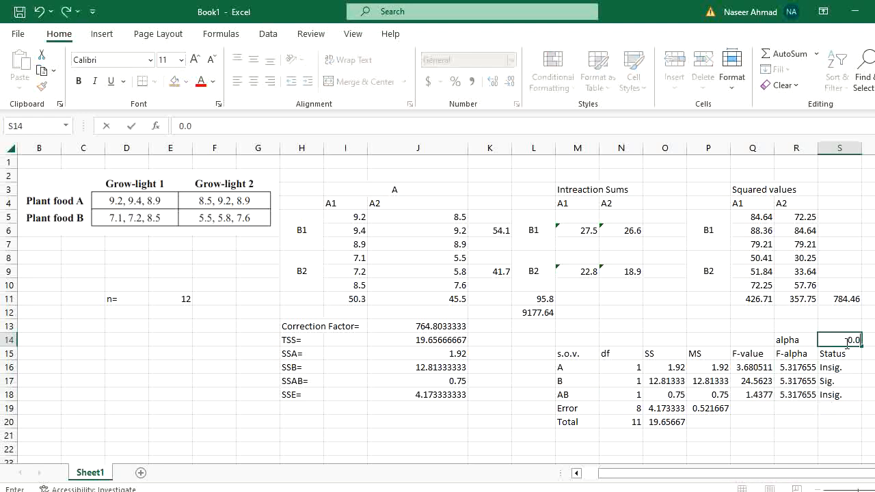
key("Return")
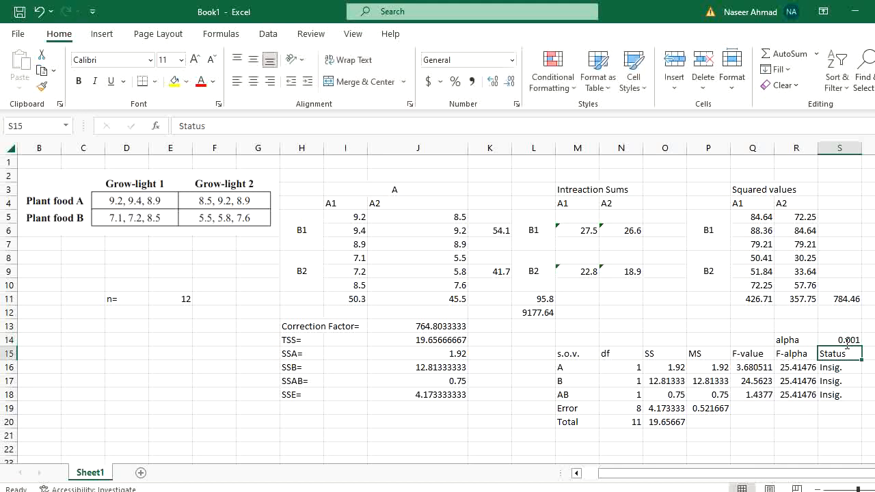
left_click(806, 370)
Set alpha in S14 to 0.01 and look at the F-alpha value in R16
left_click(851, 339)
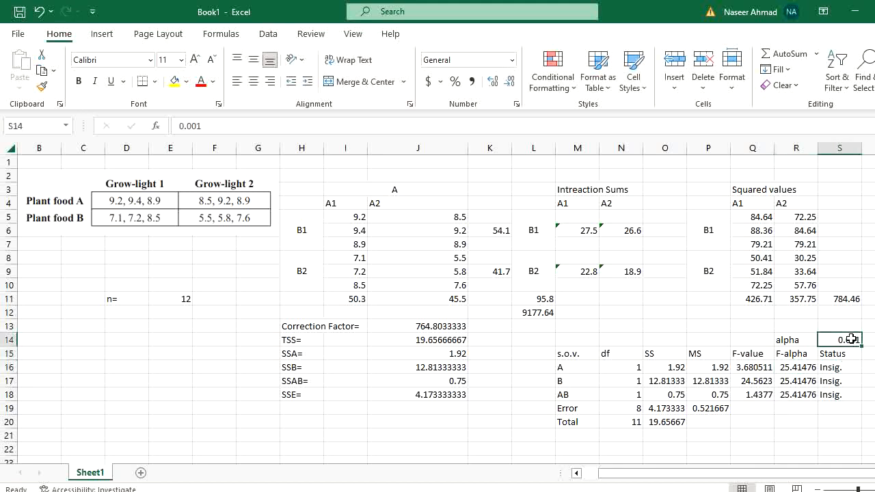
type("0.0")
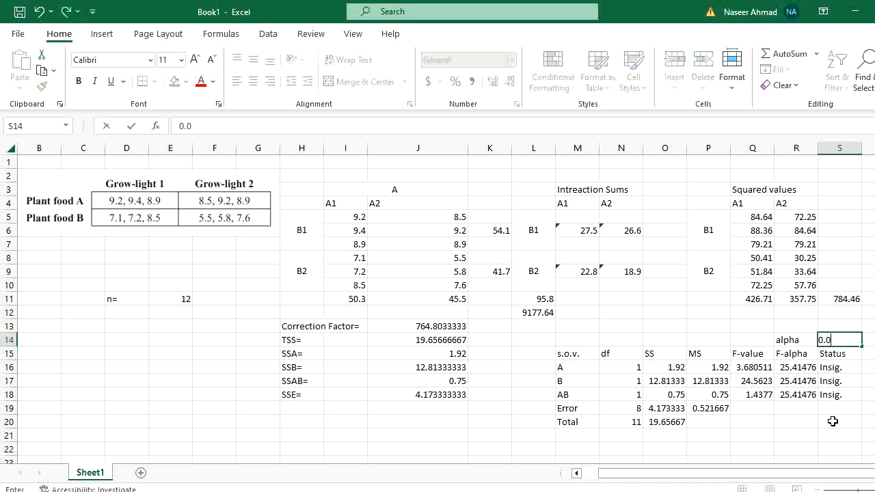
type("1")
key("Return")
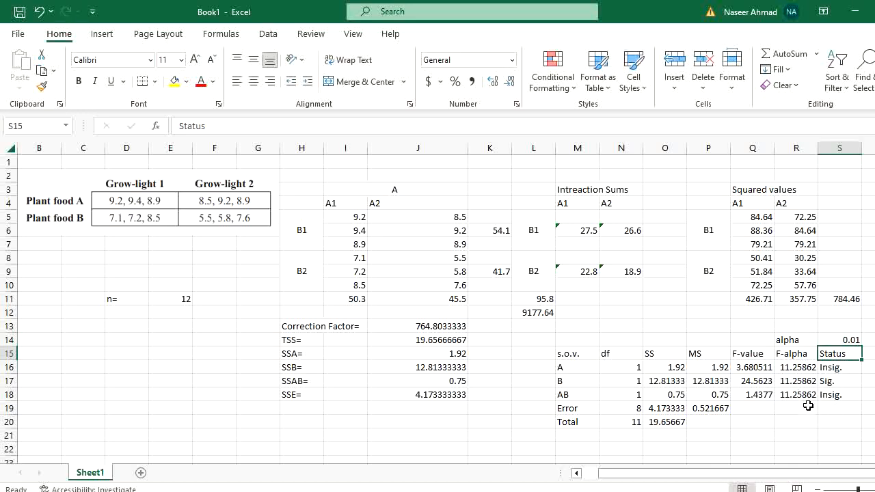
left_click(796, 367)
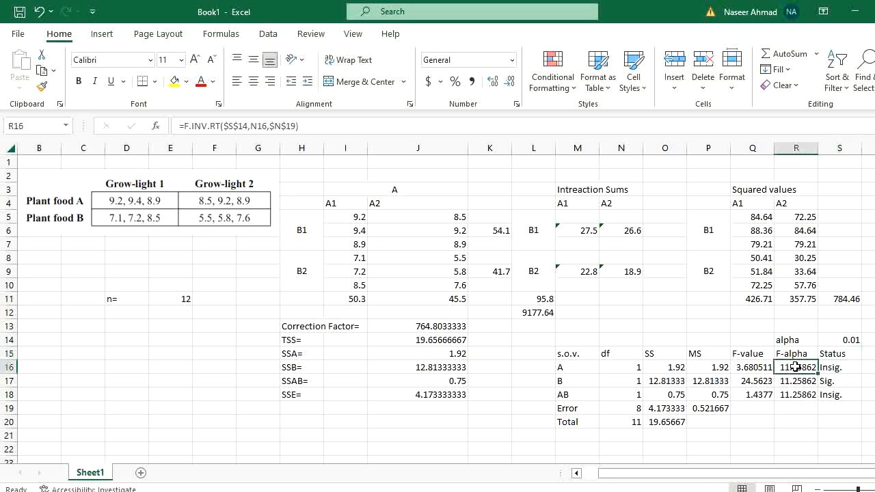
Set alpha in S14 to 0.1 to recalculate the F-alpha and Status columns
left_click(852, 340)
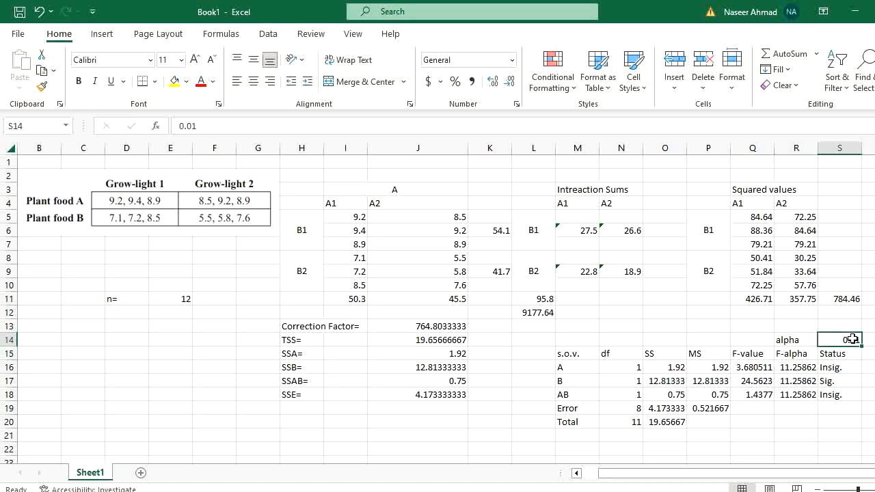
type("0.1")
key("Return")
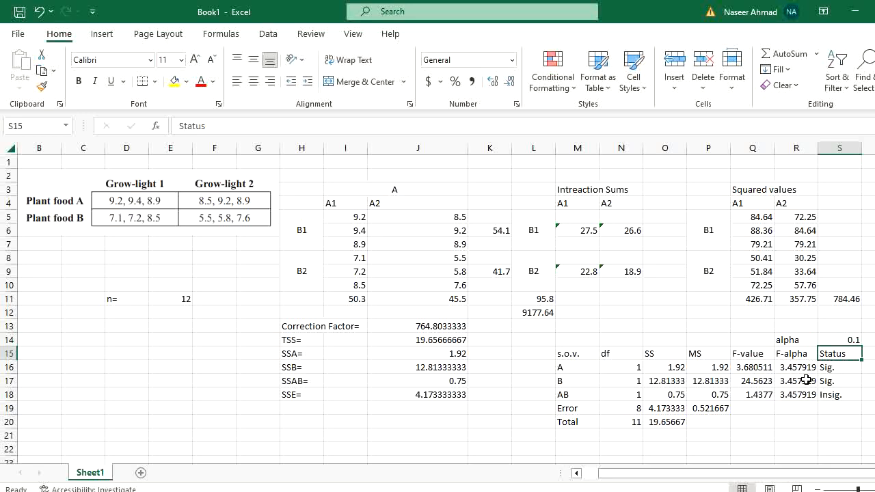
left_click(848, 338)
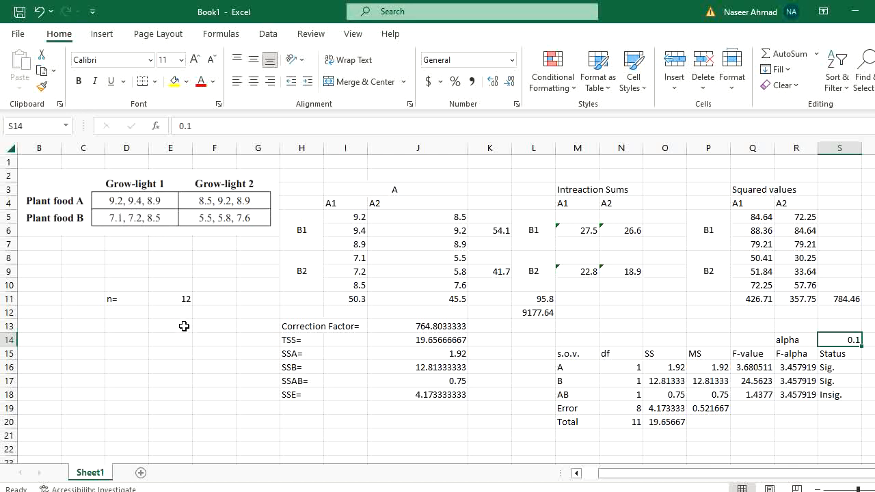
Switch to the Elementary Statistics PDF, look through the two-way ANOVA exercises 11 to 14 and their data, and return to the Excel workbook
key("alt+Tab")
key("alt+Tab")
key("alt+Tab")
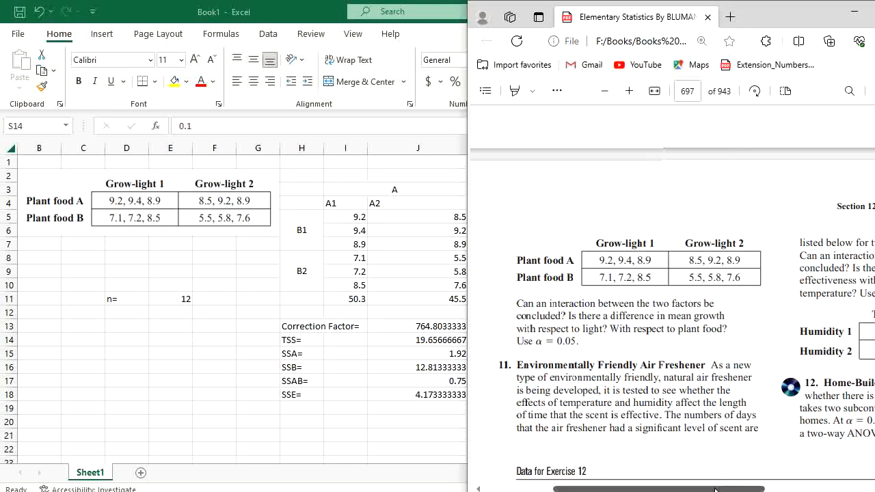
left_click_drag(723, 488, 821, 489)
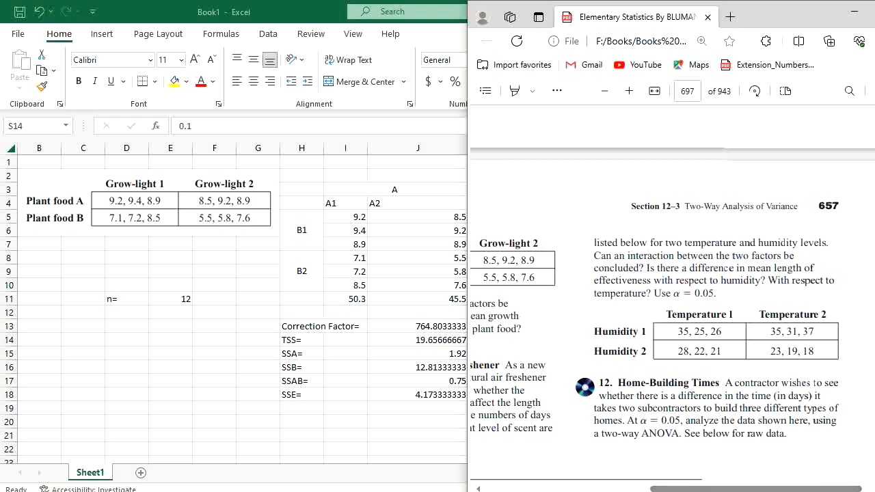
scroll(655, 294, "down", 5)
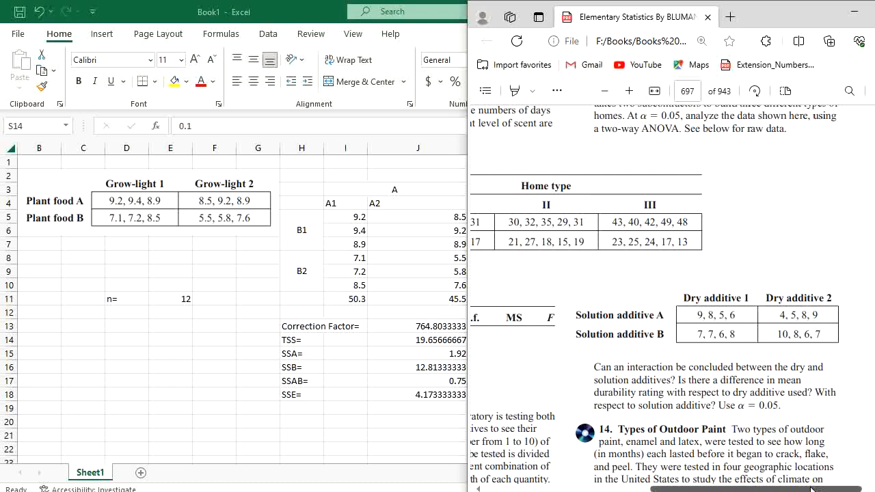
left_click_drag(811, 488, 735, 487)
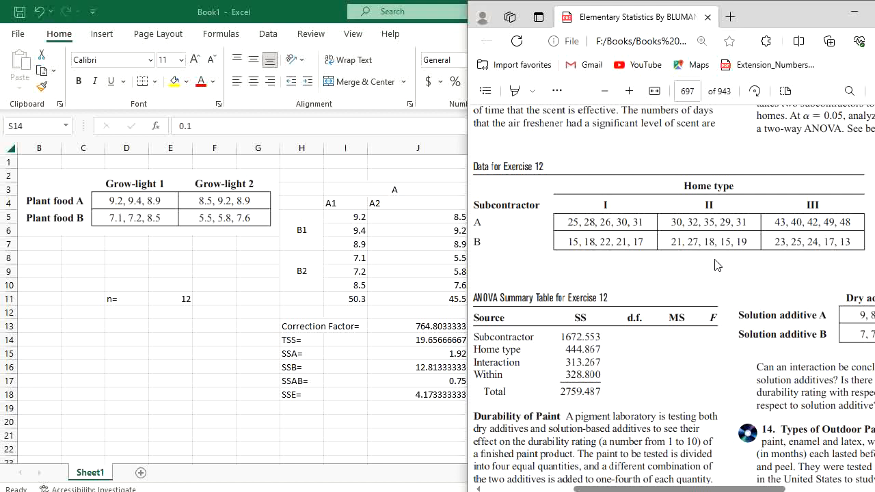
key("alt+Tab")
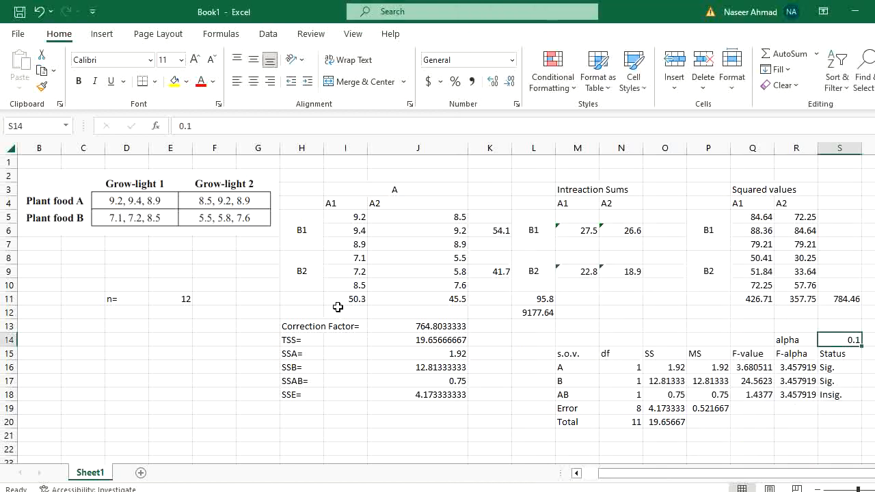
left_click(512, 332)
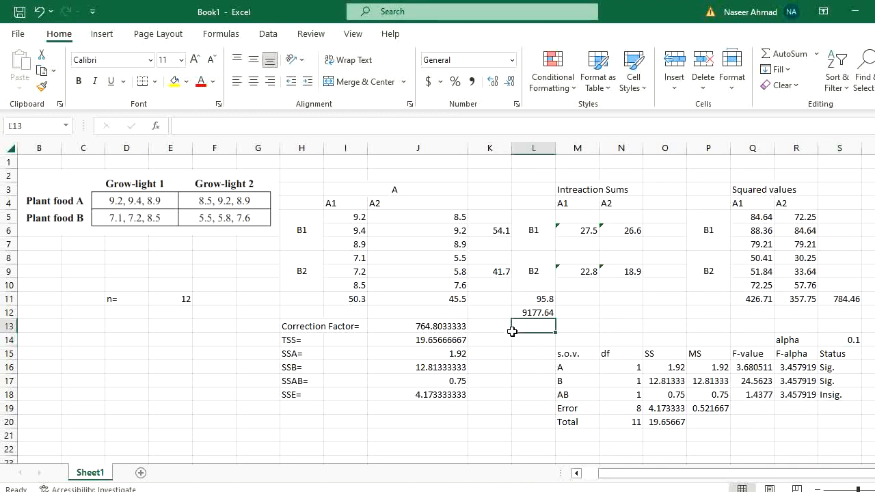
left_click(387, 261)
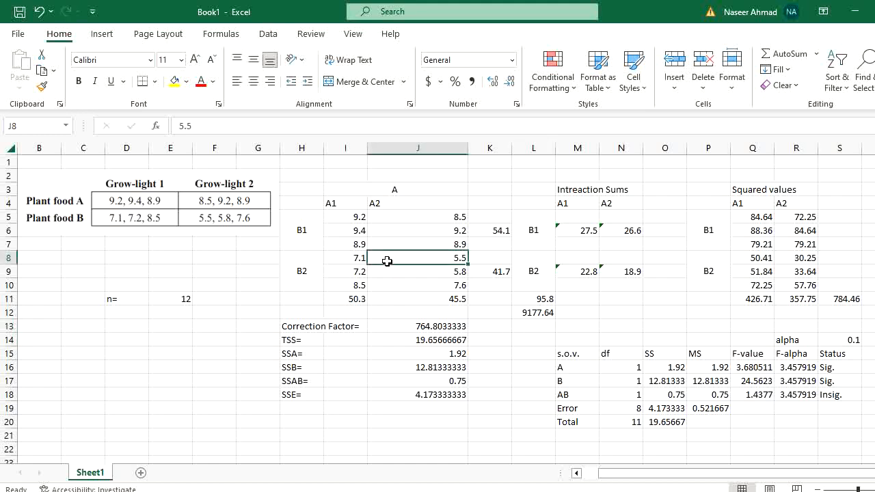